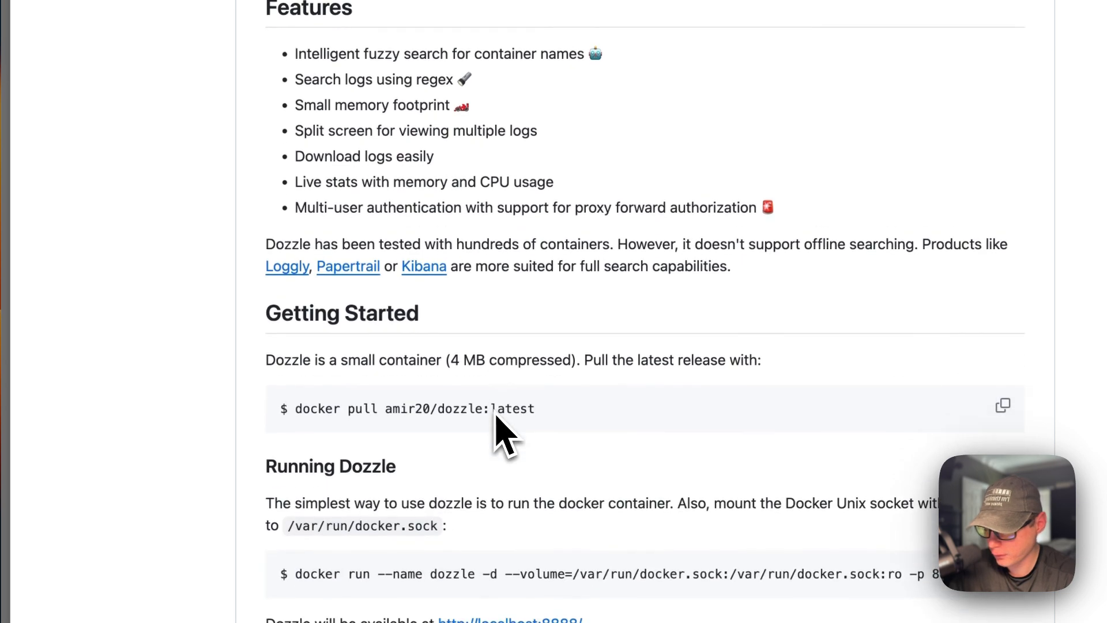
# - Review the Dozzle README and the apps table in the big-bear-cosmos repository's README
pyautogui.scroll(3, 496, 423)
pyautogui.scroll(15, 496, 424)
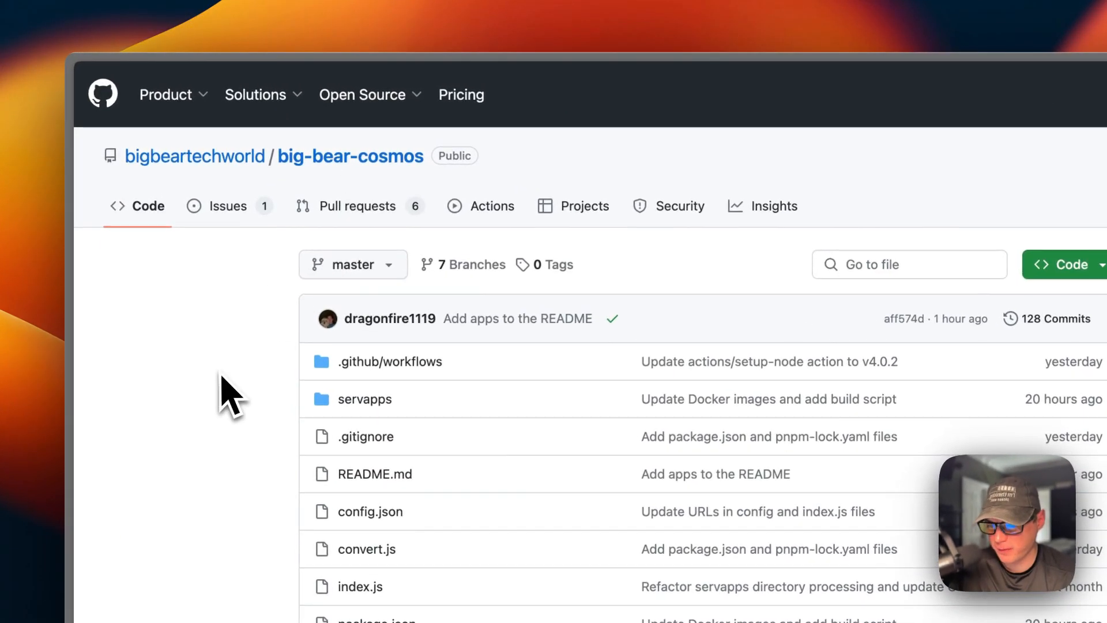
pyautogui.scroll(-8, 210, 457)
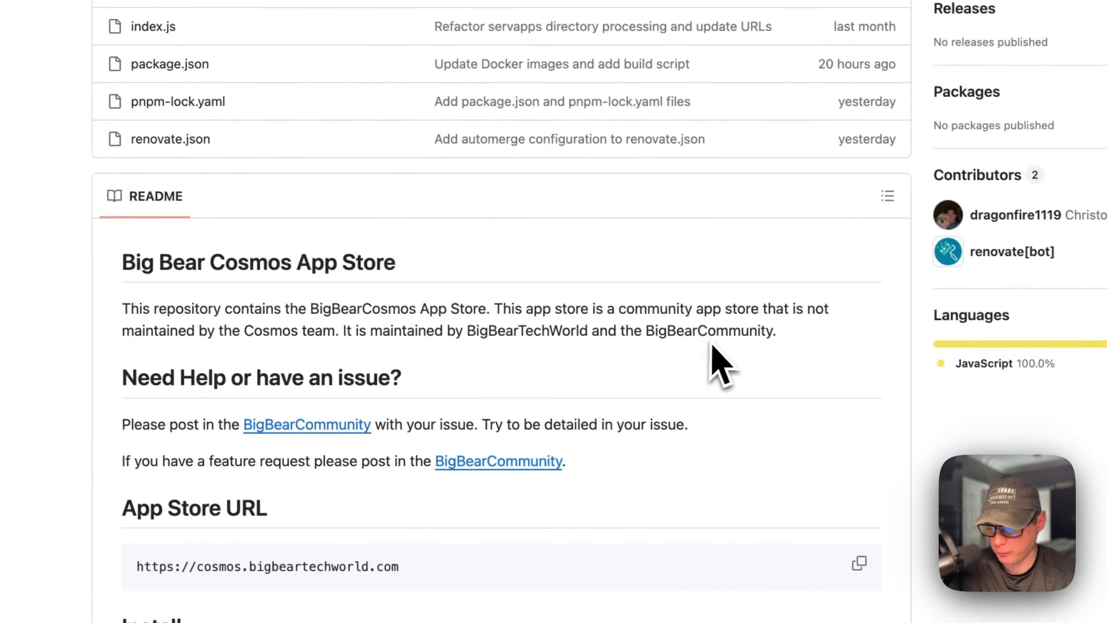
pyautogui.scroll(-3, 493, 379)
pyautogui.scroll(-20, 493, 379)
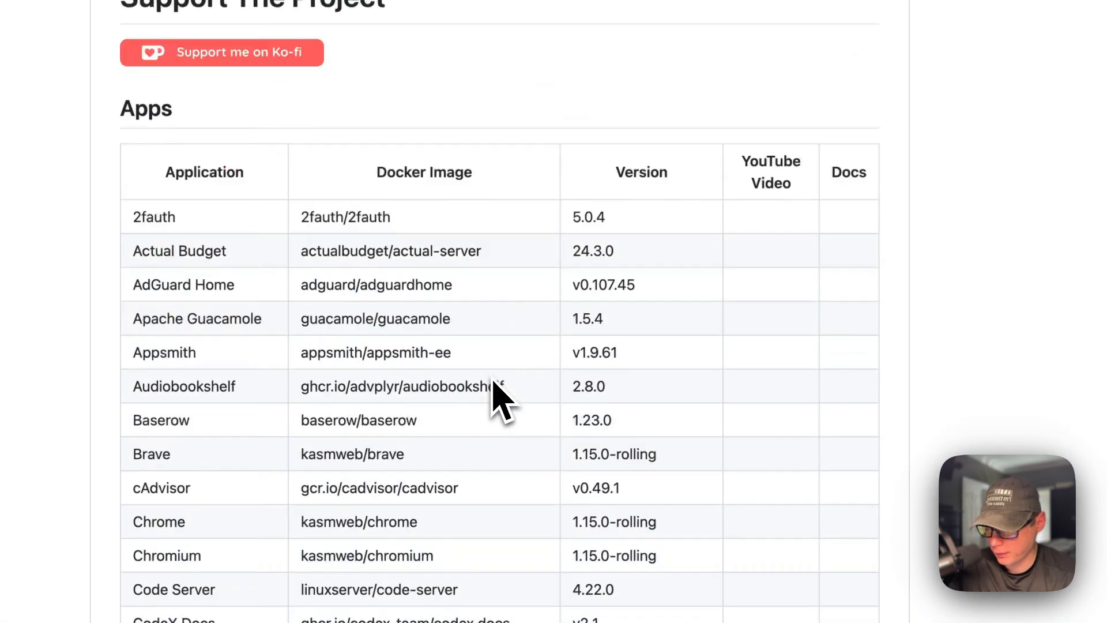
pyautogui.scroll(-15, 499, 339)
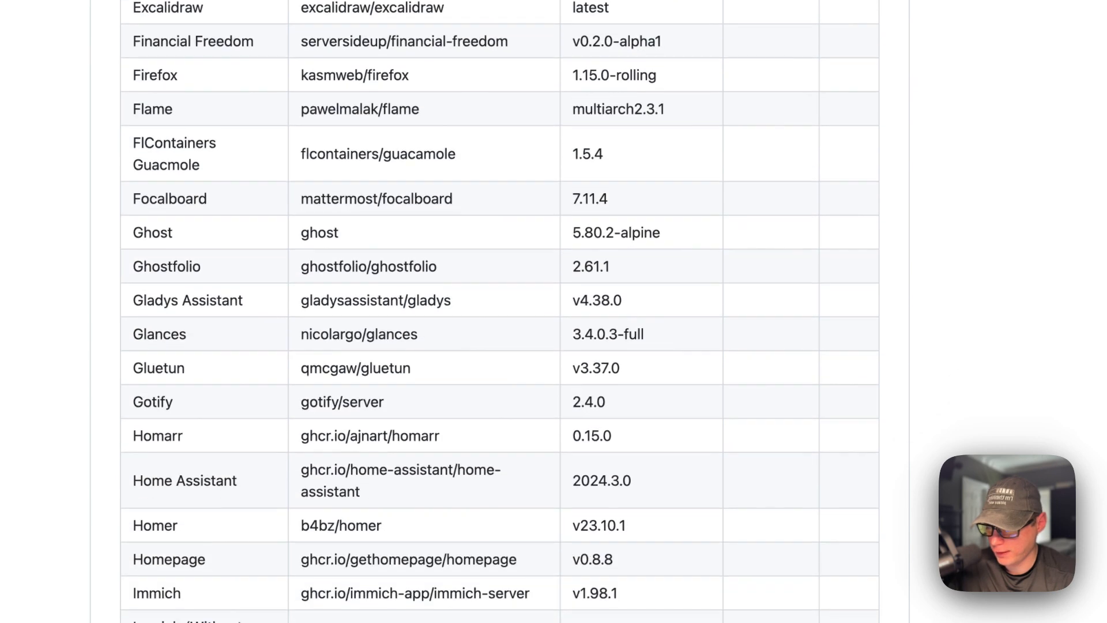
pyautogui.scroll(-15, 500, 339)
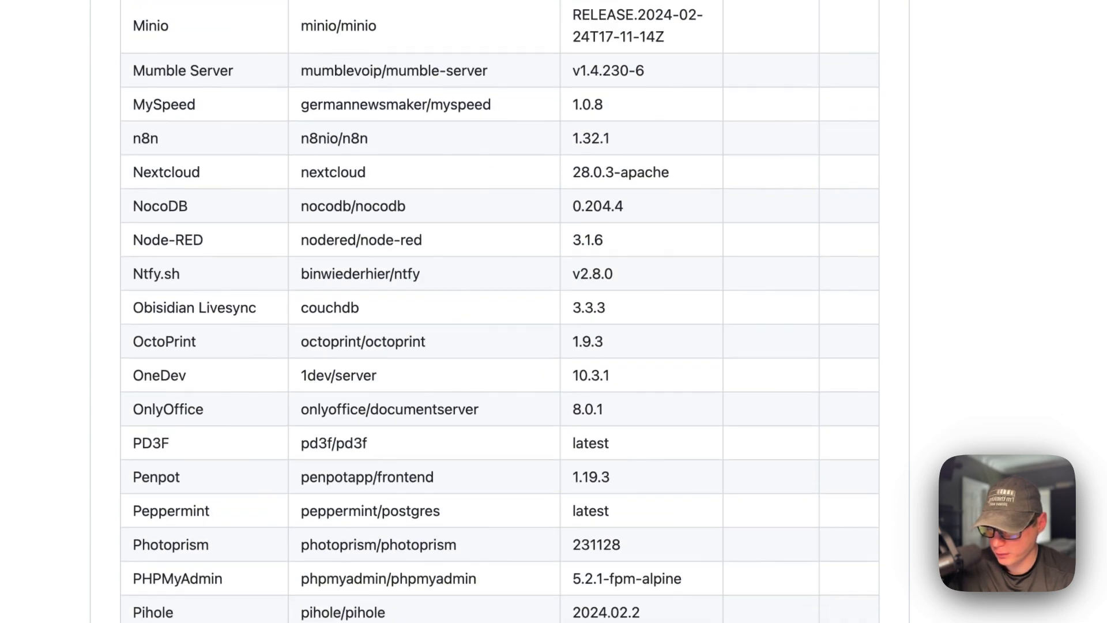
pyautogui.scroll(-15, 500, 339)
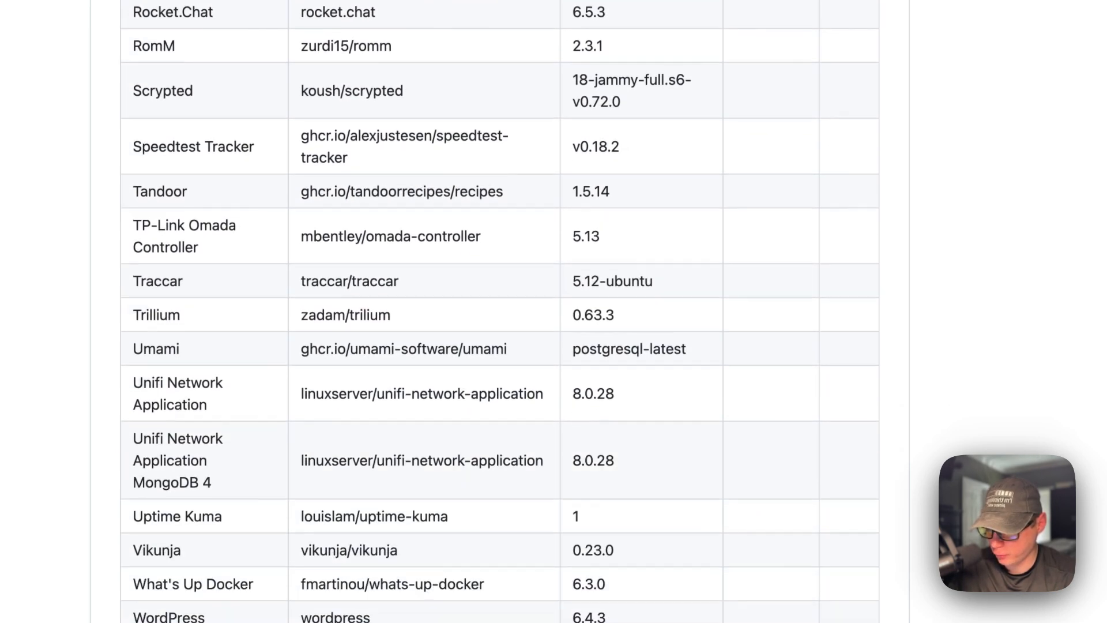
pyautogui.scroll(-1, 499, 339)
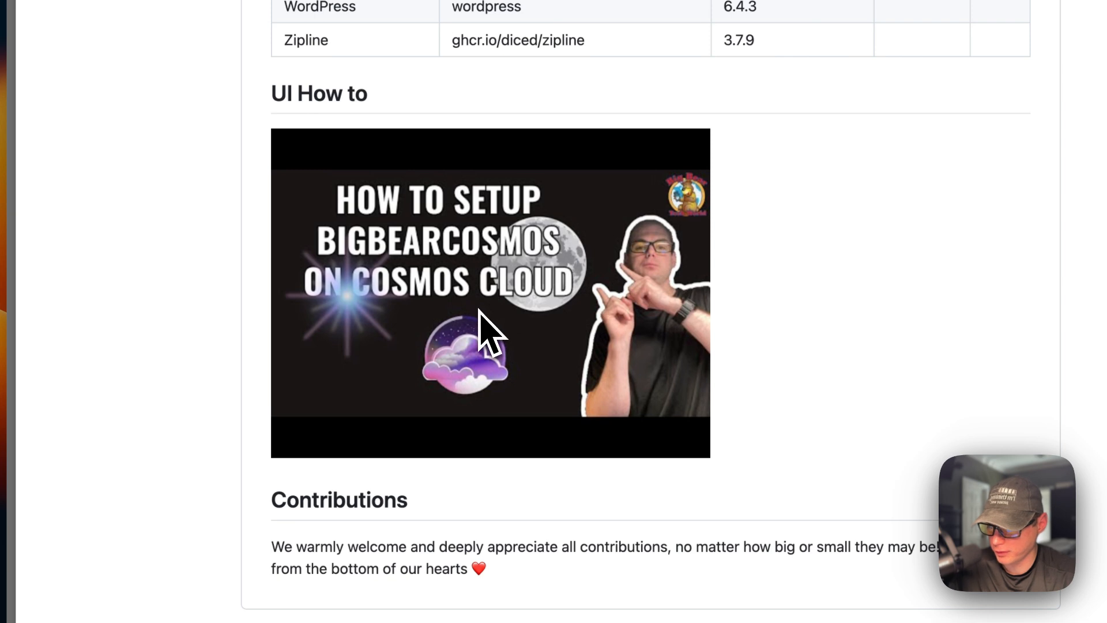
# - Copy the App Store URL from the big-bear-cosmos README
pyautogui.scroll(20, 480, 310)
pyautogui.scroll(3, 472, 346)
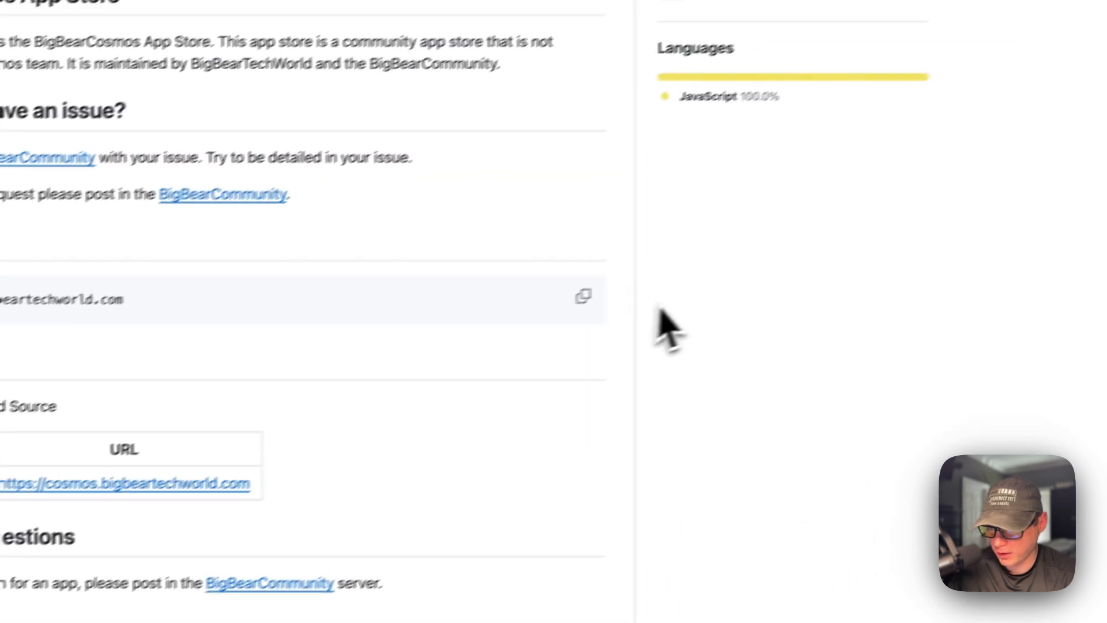
pyautogui.click(734, 264)
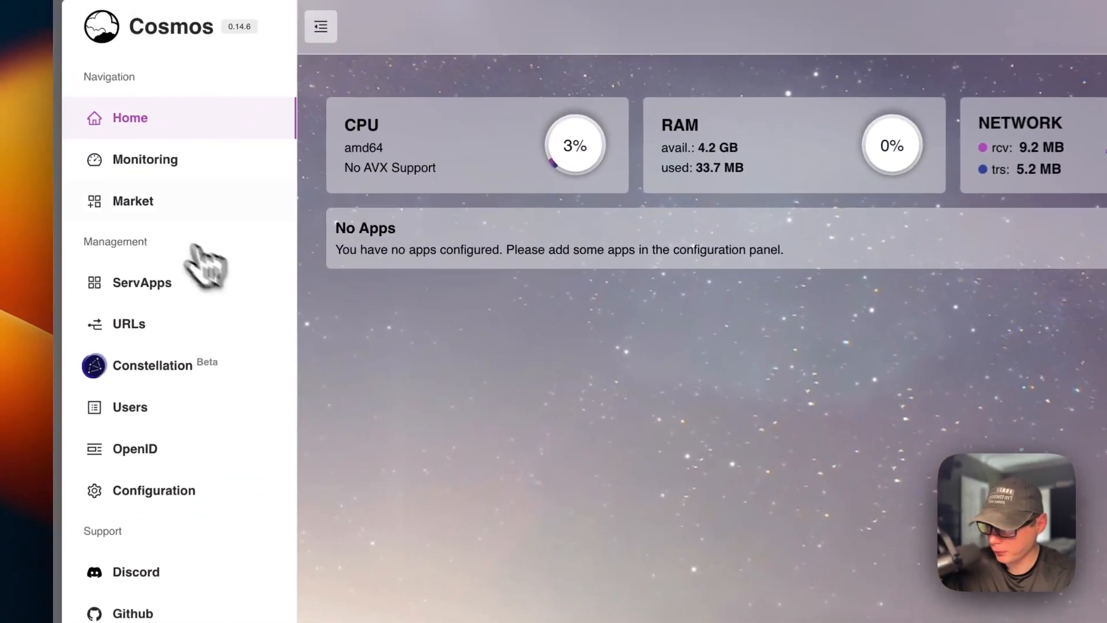
# - Switch to Cosmos and add a market source named big-bear-cosmos
pyautogui.click(200, 171)
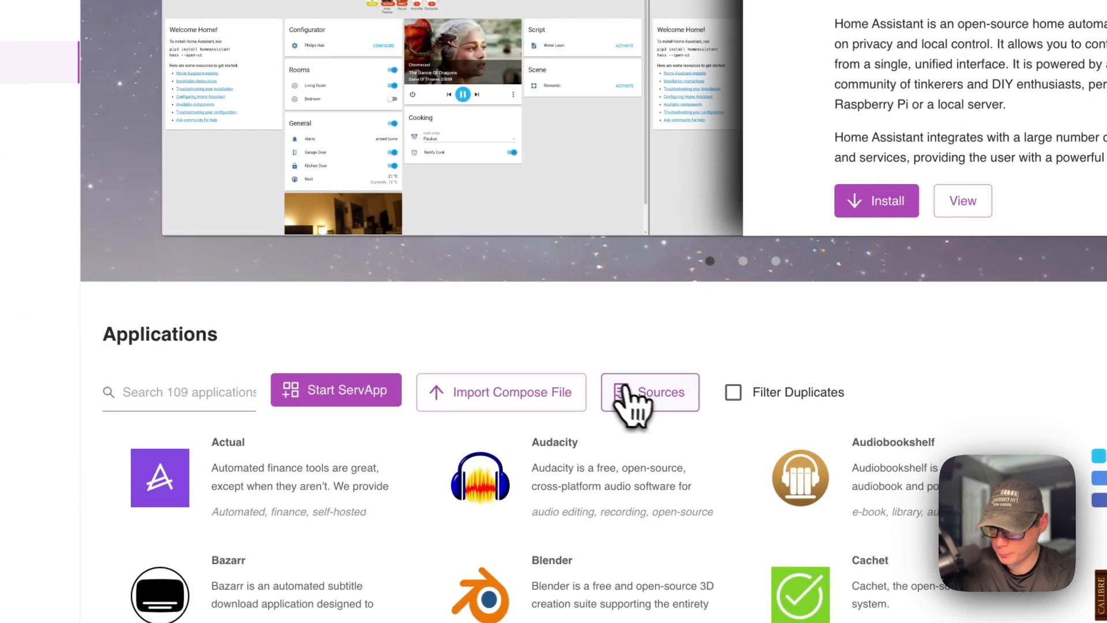
pyautogui.click(643, 393)
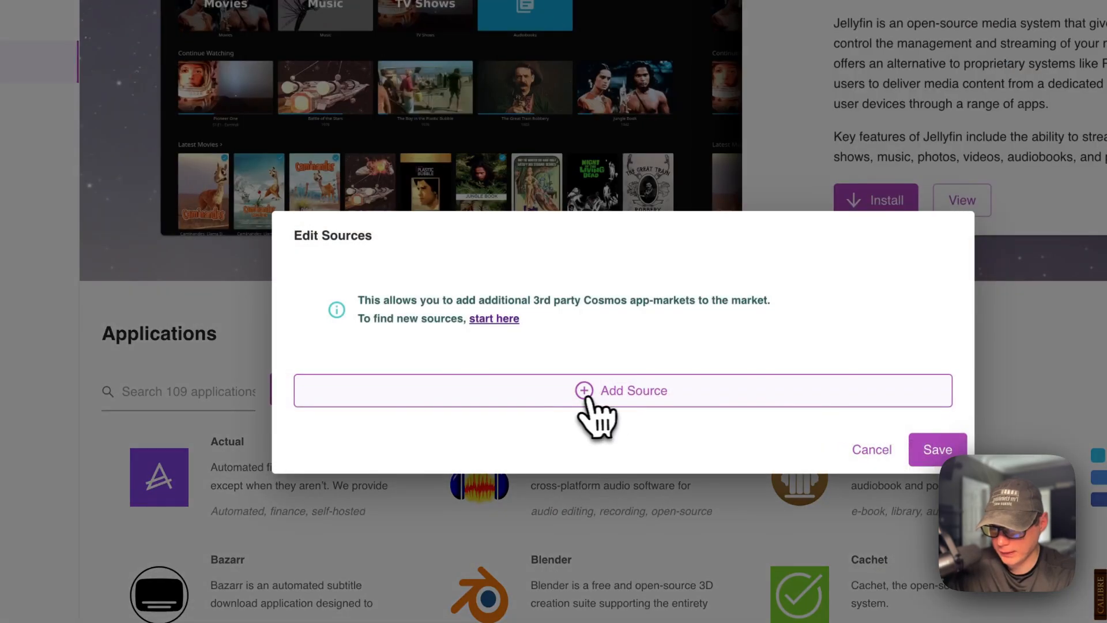
pyautogui.click(587, 398)
pyautogui.click(343, 345)
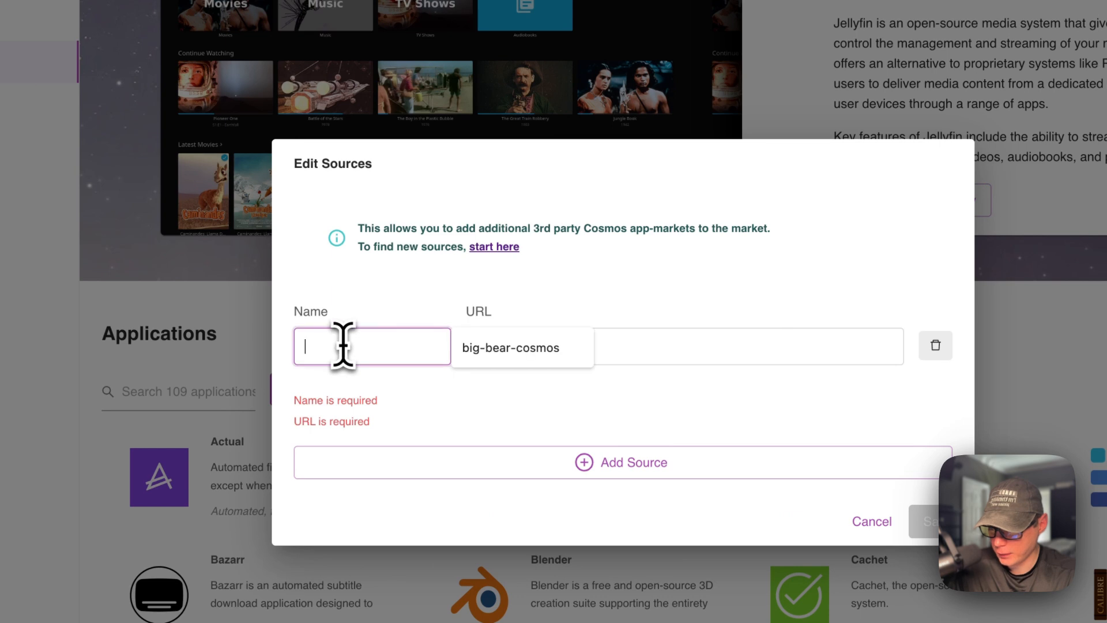
pyautogui.press('Down')
pyautogui.press('Return')
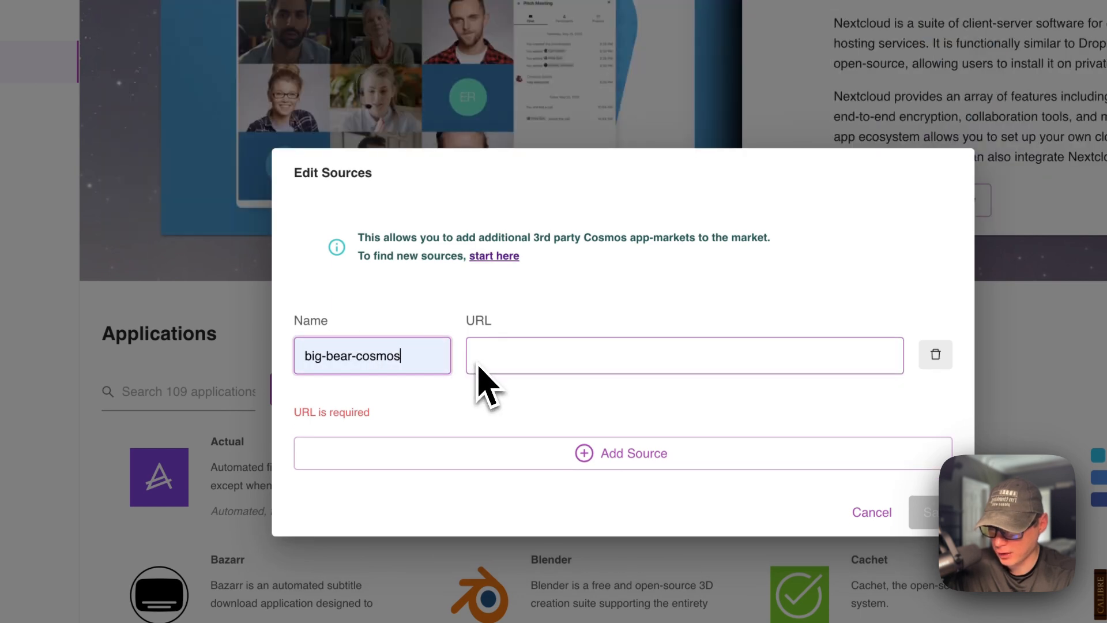
pyautogui.click(497, 358)
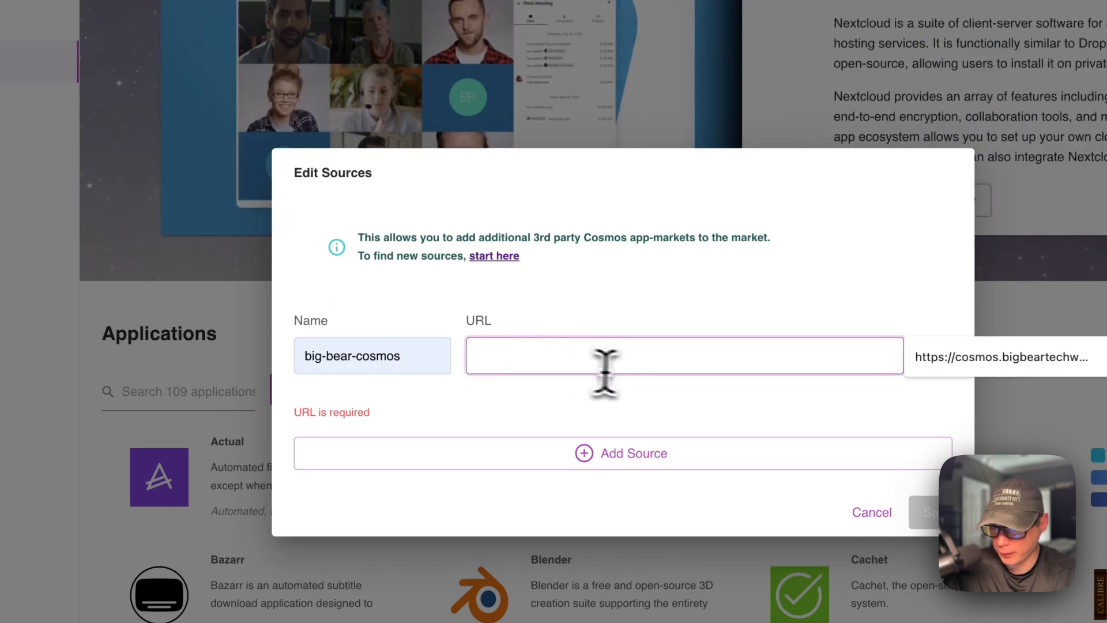
pyautogui.press('super+v')
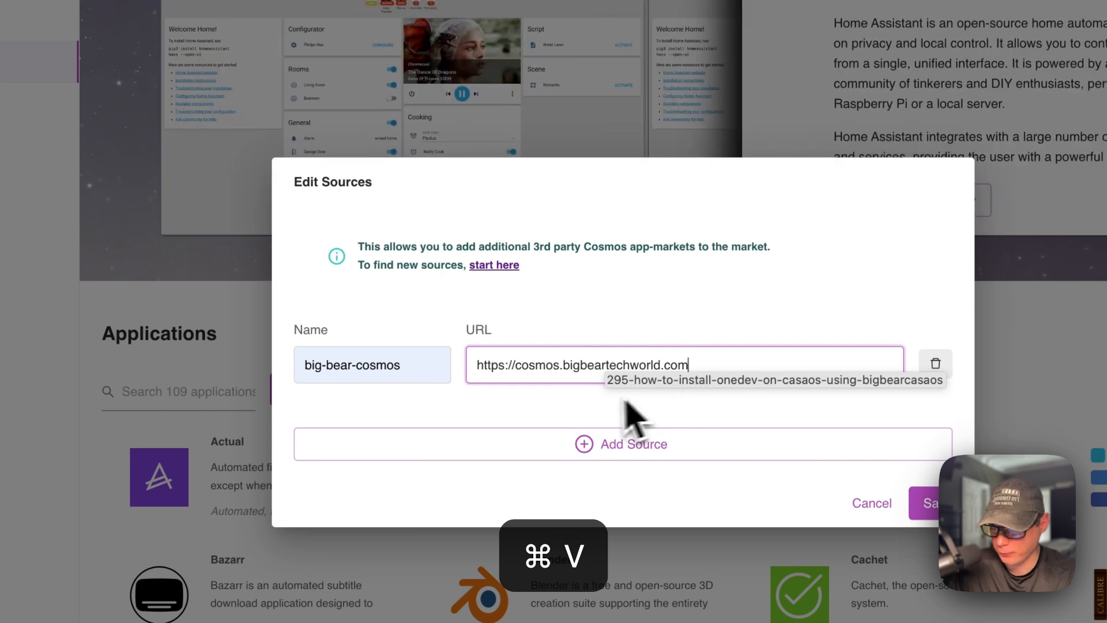
pyautogui.click(581, 403)
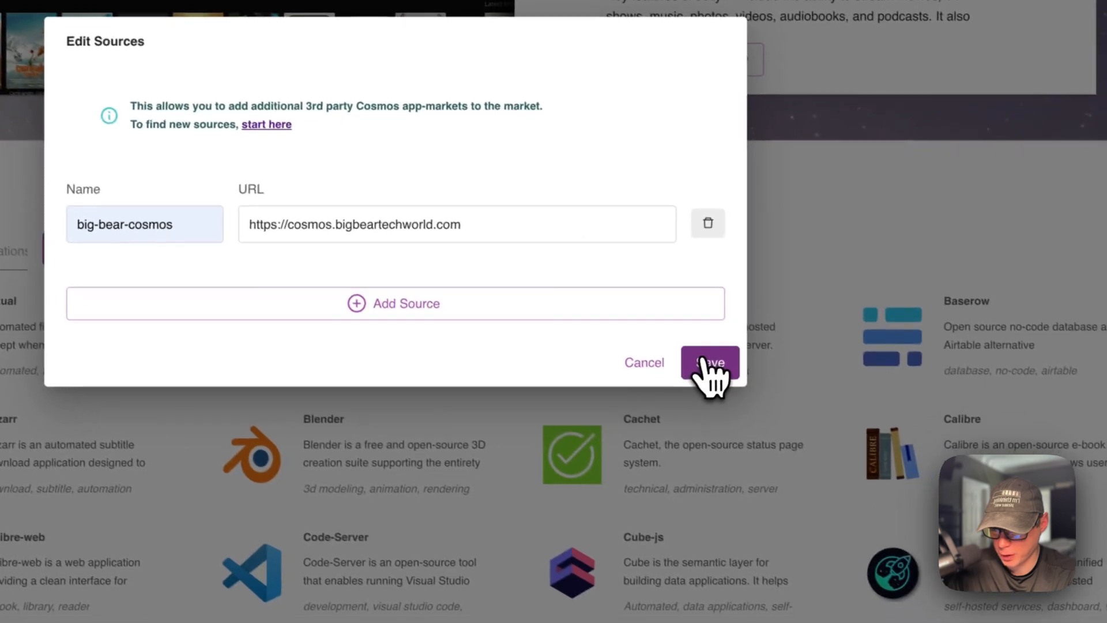
pyautogui.click(744, 387)
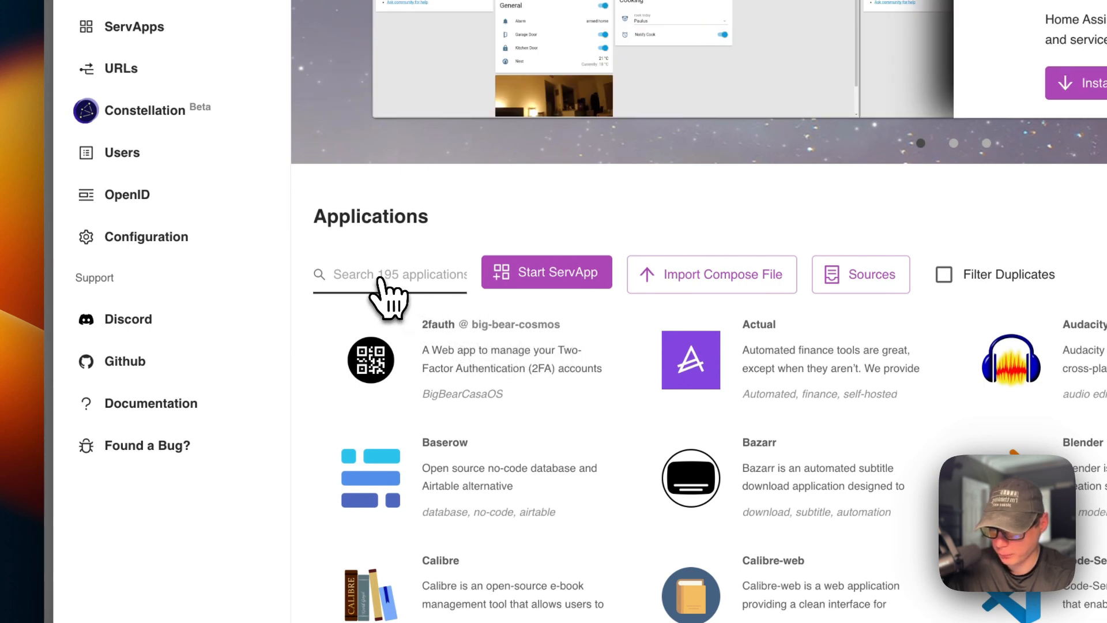
# - Search the market applications for "casa" and browse the matching apps
pyautogui.scroll(-1, 468, 311)
pyautogui.click(395, 247)
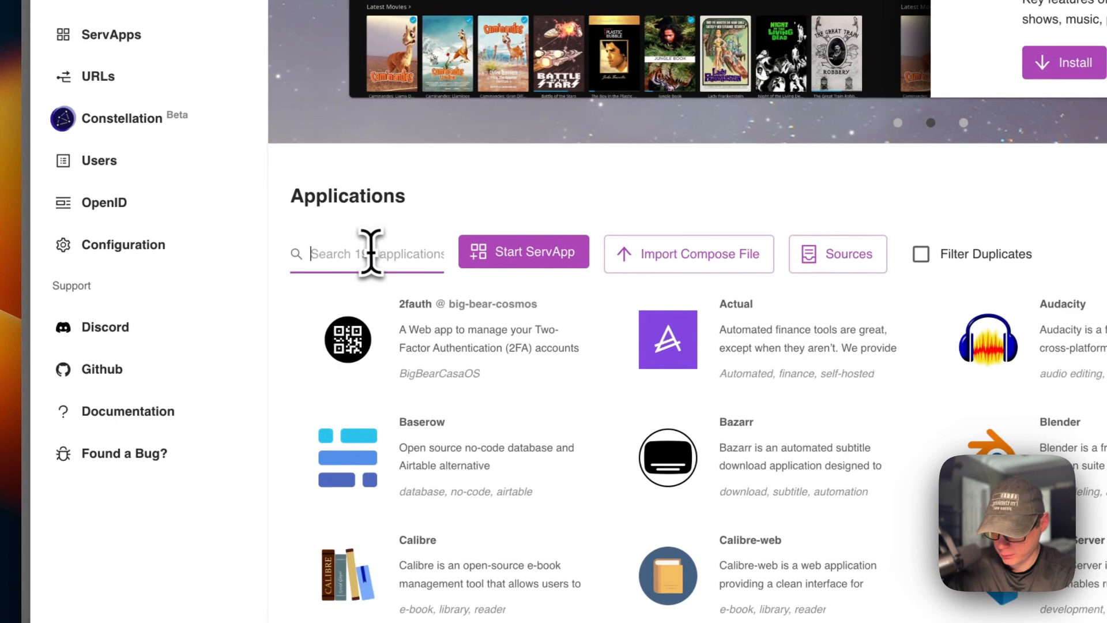
pyautogui.write('casa')
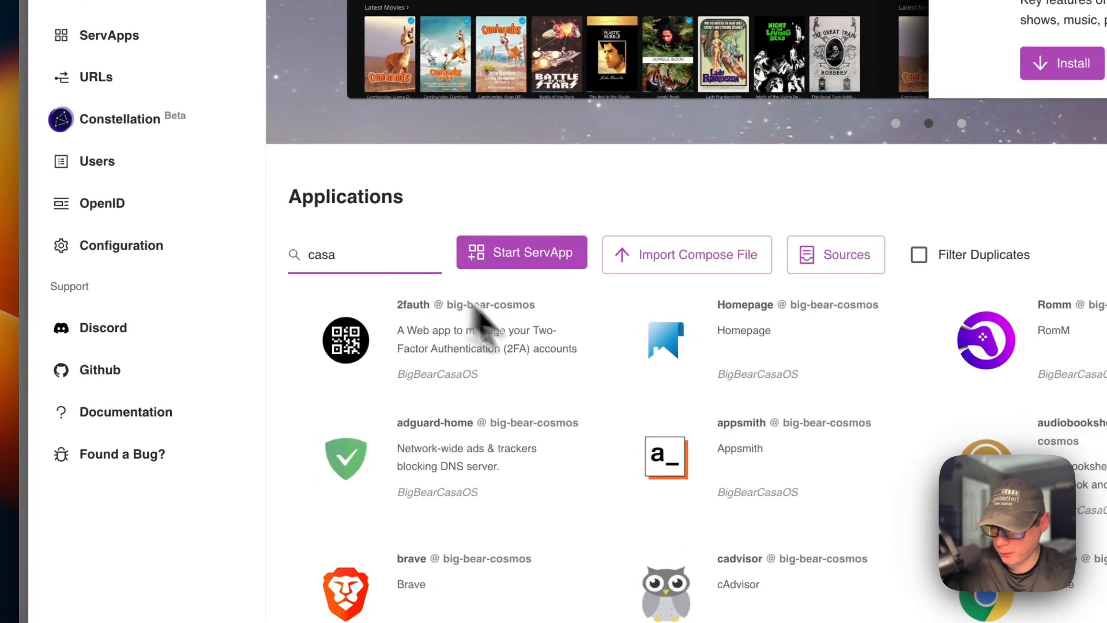
pyautogui.scroll(-20, 549, 380)
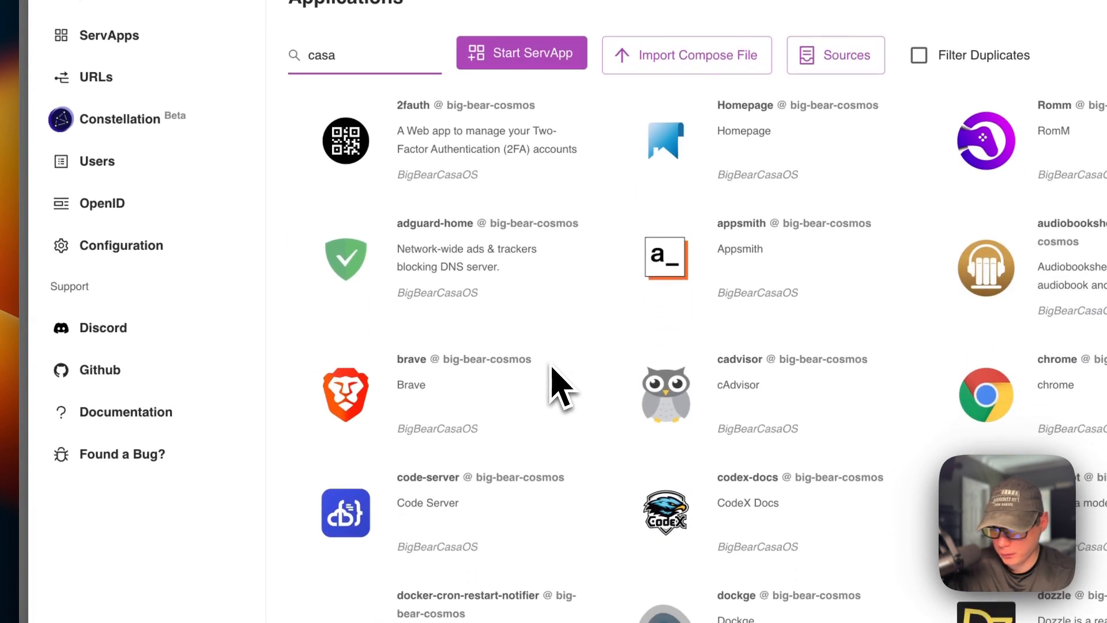
pyautogui.scroll(-15, 557, 375)
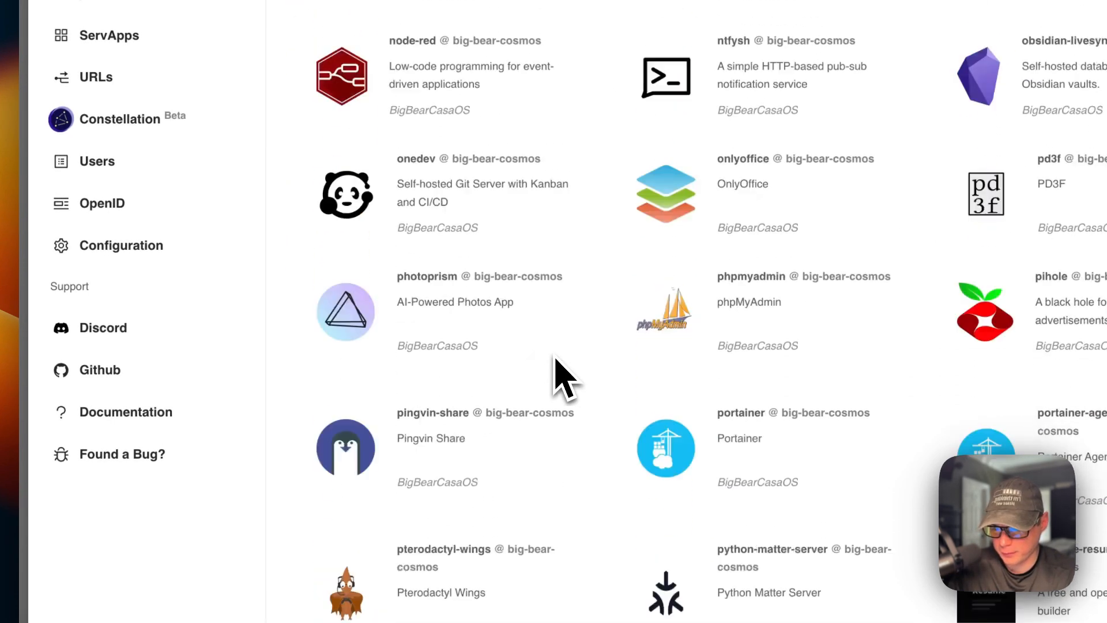
pyautogui.scroll(20, 563, 386)
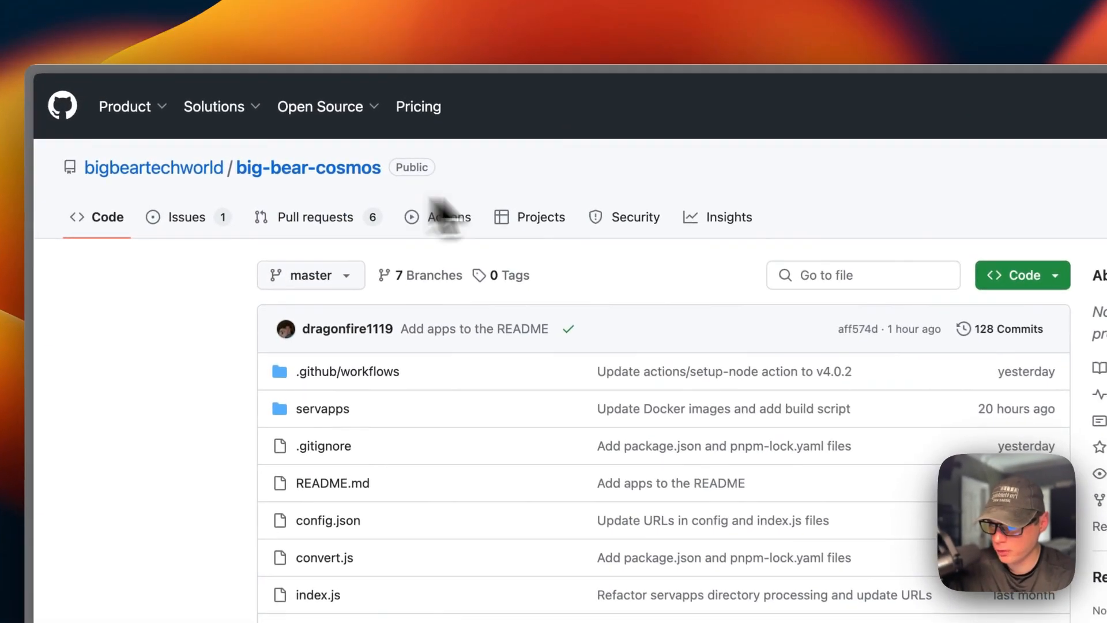
# - Switch to the big-bear-cosmos repository on GitHub, find dozzle among its files and open description.json from the servapps/dozzle folder
pyautogui.click(552, 172)
pyautogui.write('dozzle')
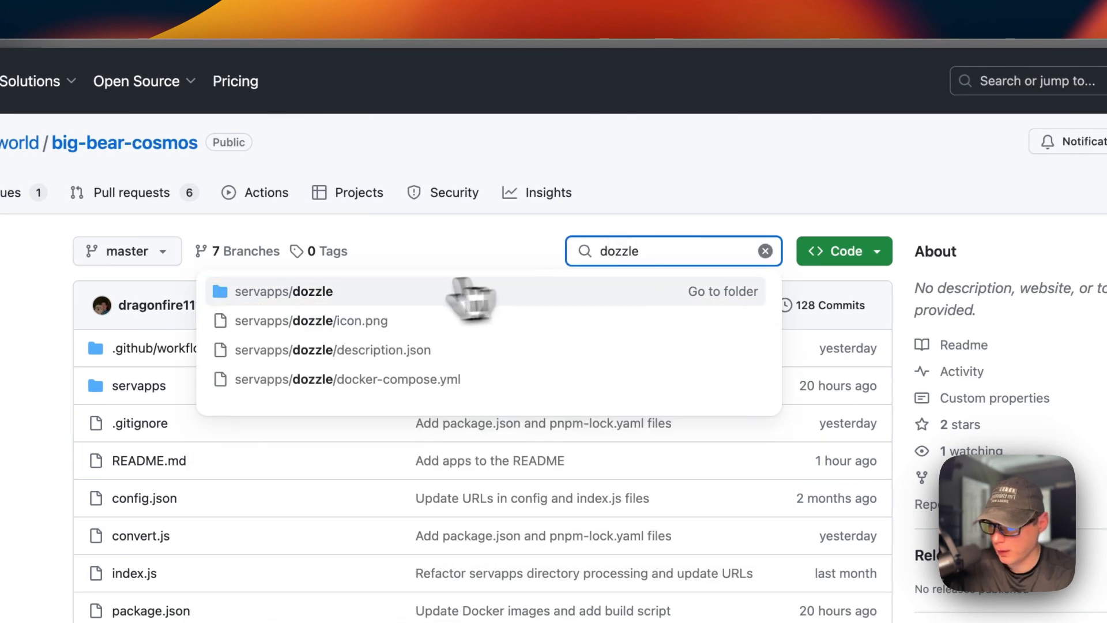
pyautogui.click(346, 294)
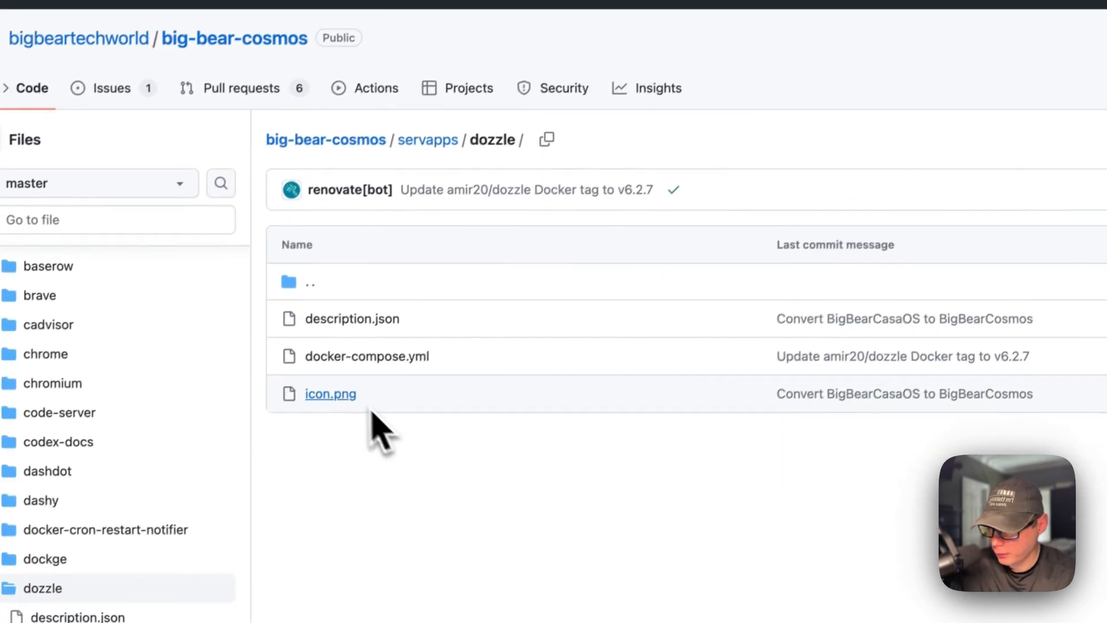
pyautogui.click(334, 319)
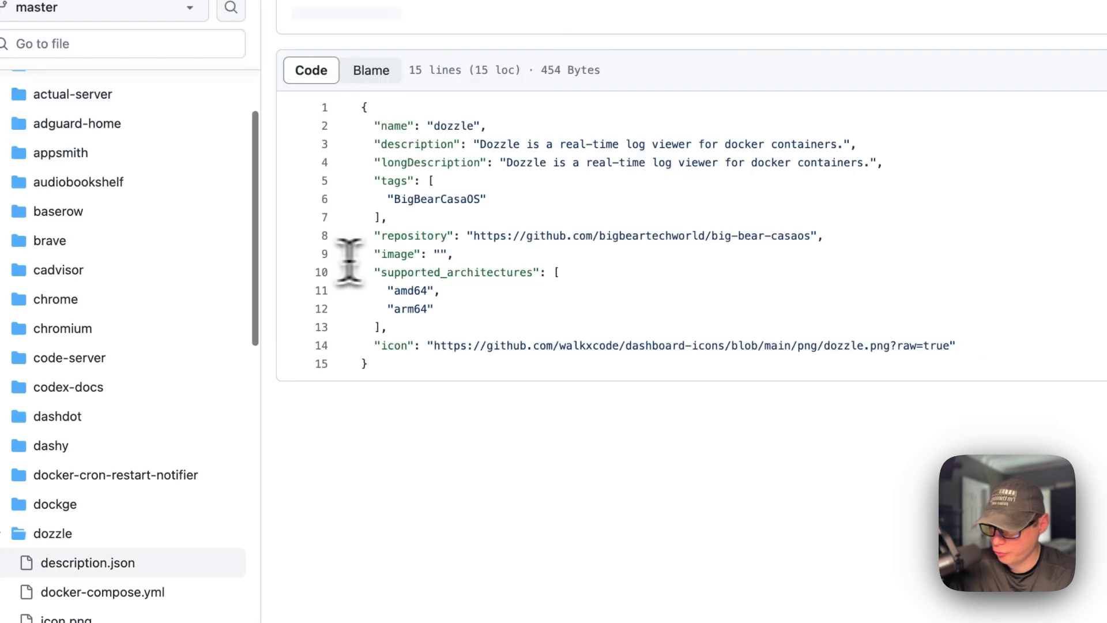
# - Examine the name, descriptions, repository, supported architectures and icon entries in Dozzle's description.json
pyautogui.moveTo(375, 126); pyautogui.dragTo(488, 126)
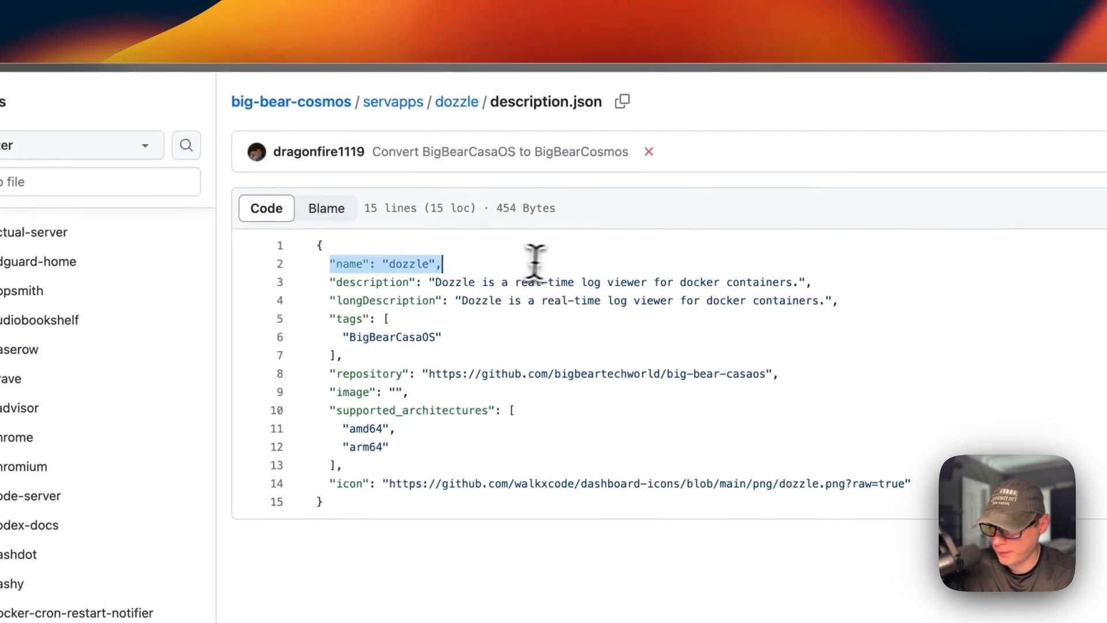
pyautogui.moveTo(323, 282); pyautogui.dragTo(709, 279)
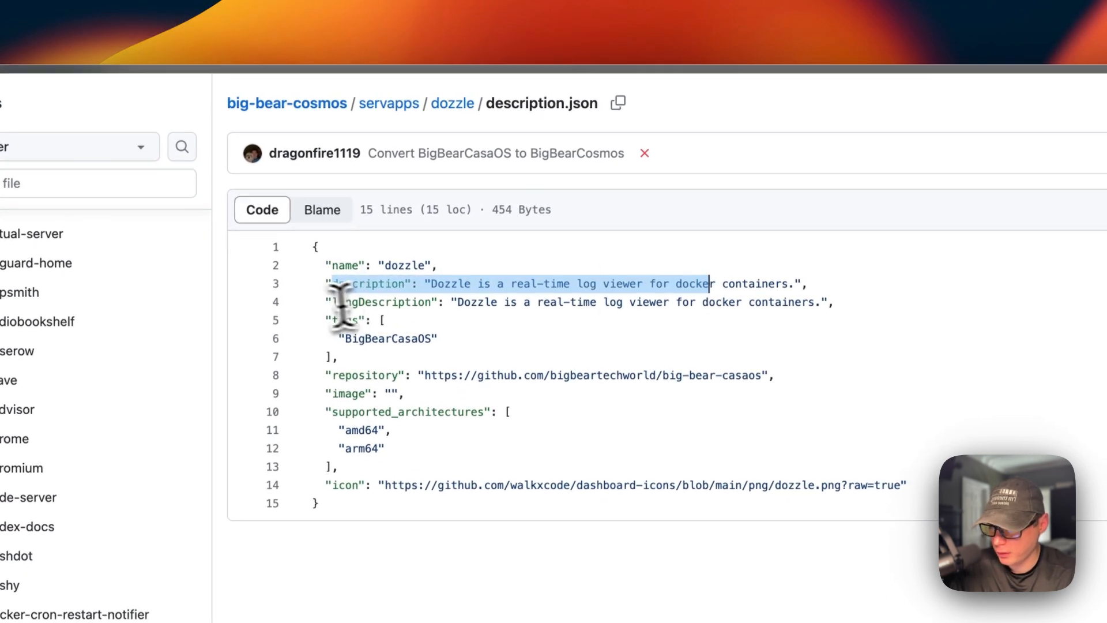
pyautogui.doubleClick(340, 302)
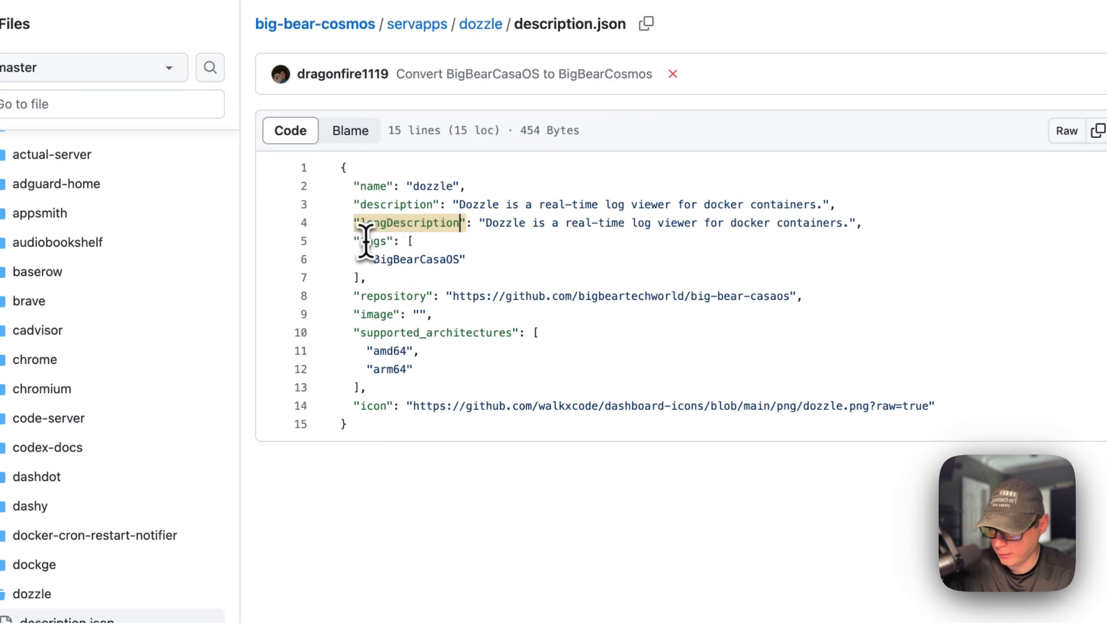
pyautogui.doubleClick(361, 252)
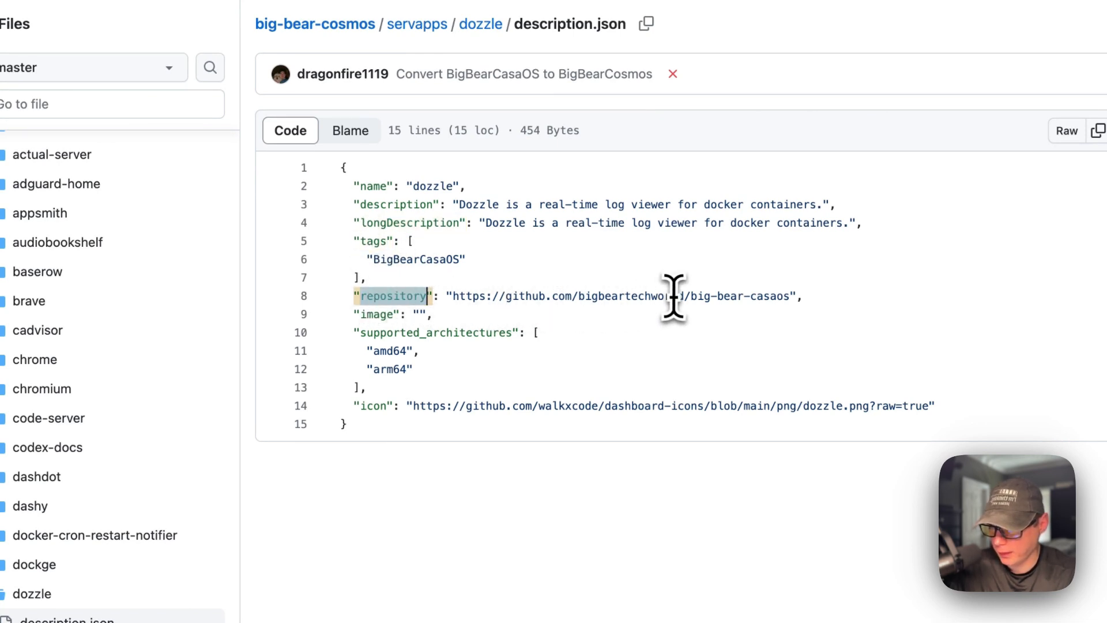
pyautogui.doubleClick(372, 332)
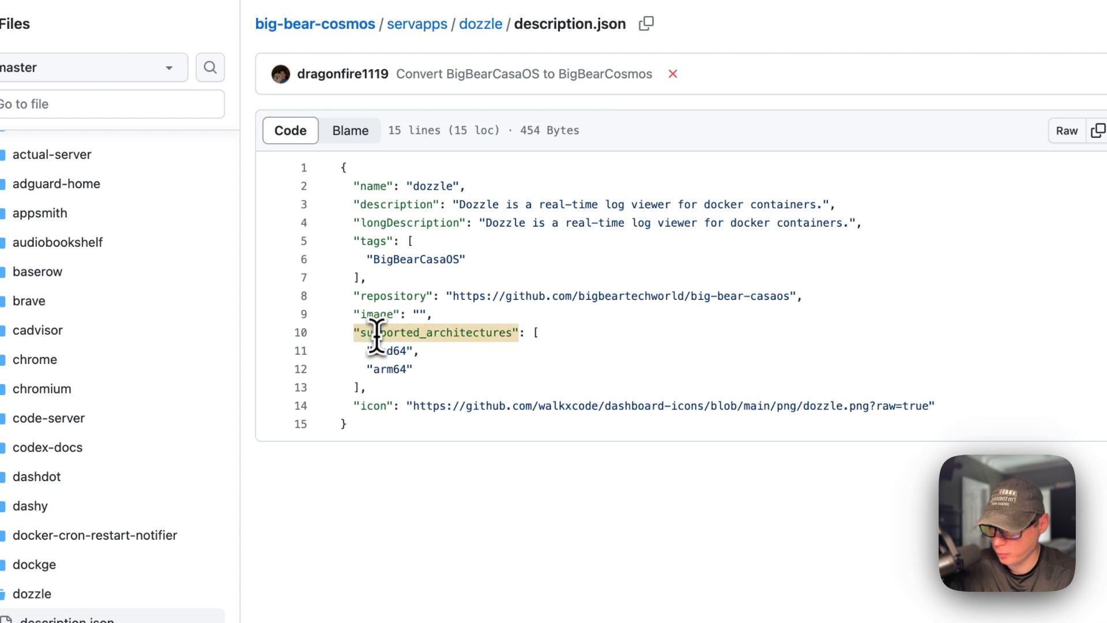
pyautogui.doubleClick(386, 350)
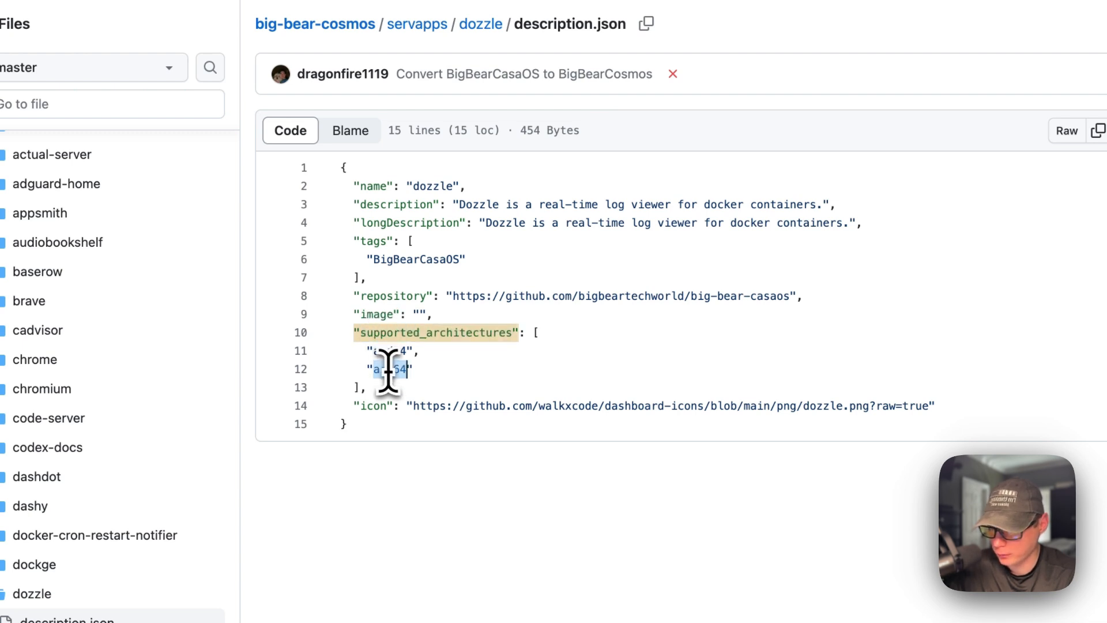
pyautogui.tripleClick(361, 405)
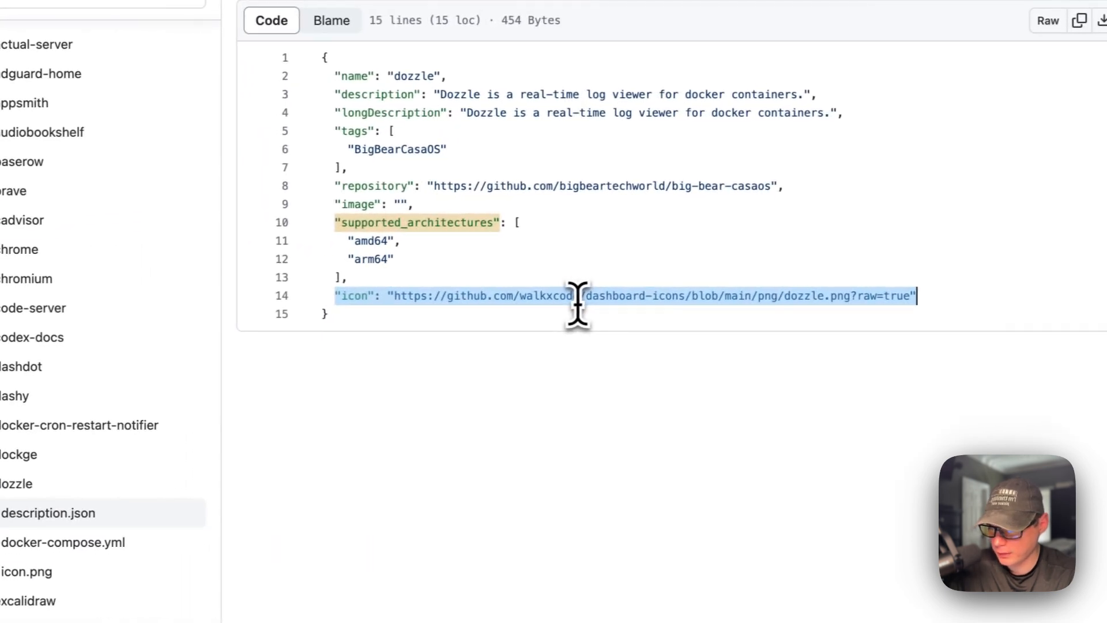
pyautogui.click(525, 221)
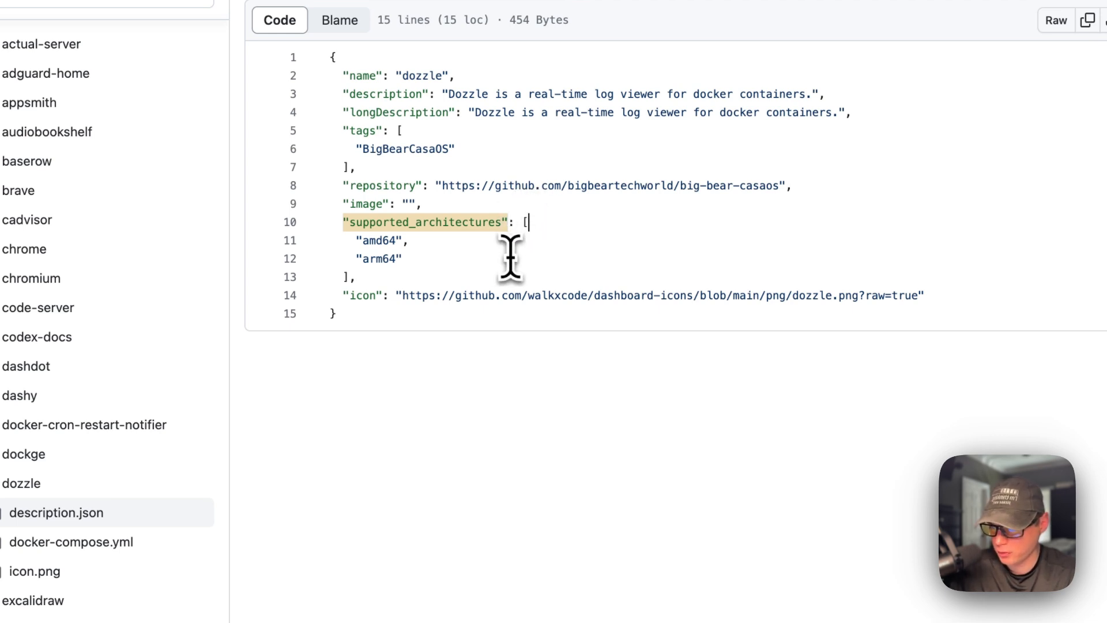
# - Open Dozzle's docker-compose.yml and examine its name, service, container name, image tag and restart policy entries
pyautogui.click(93, 543)
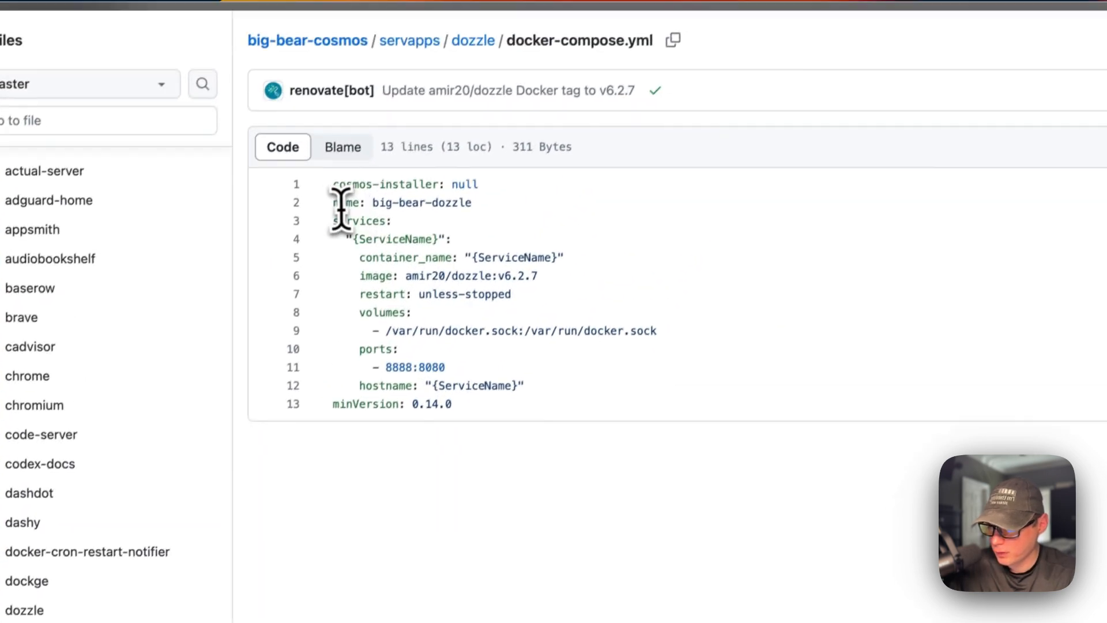
pyautogui.moveTo(335, 211); pyautogui.dragTo(712, 216)
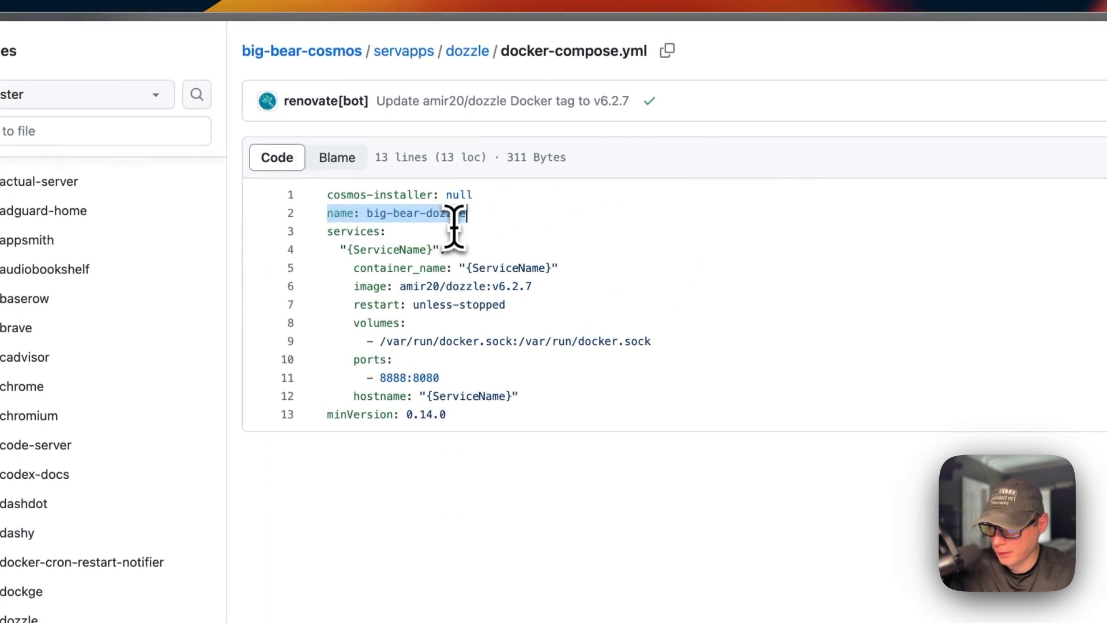
pyautogui.doubleClick(336, 231)
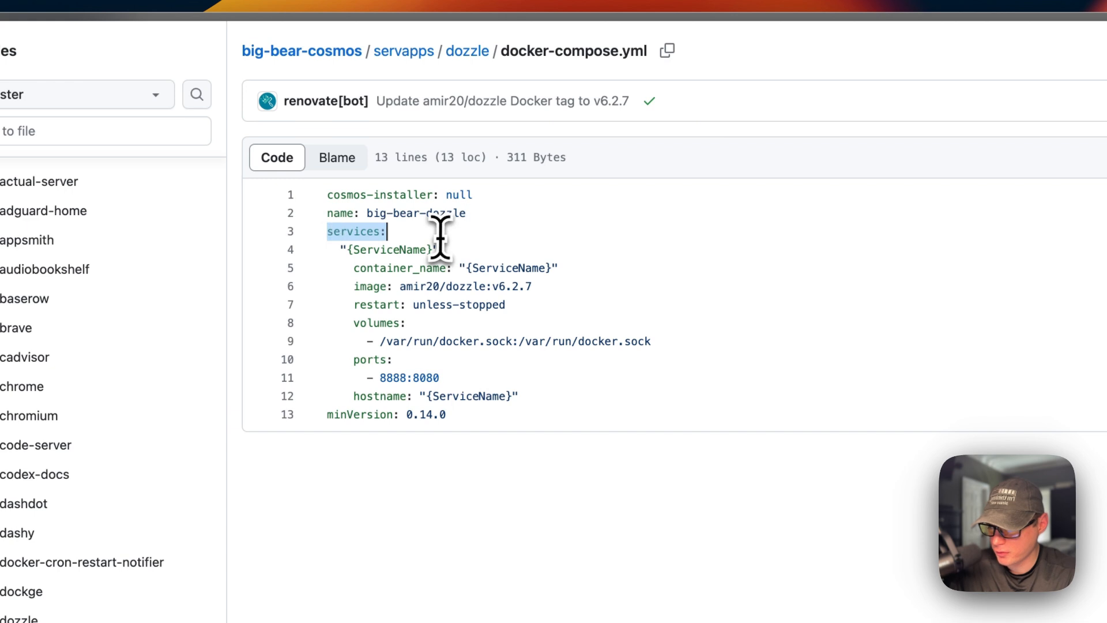
pyautogui.moveTo(340, 249); pyautogui.dragTo(526, 253)
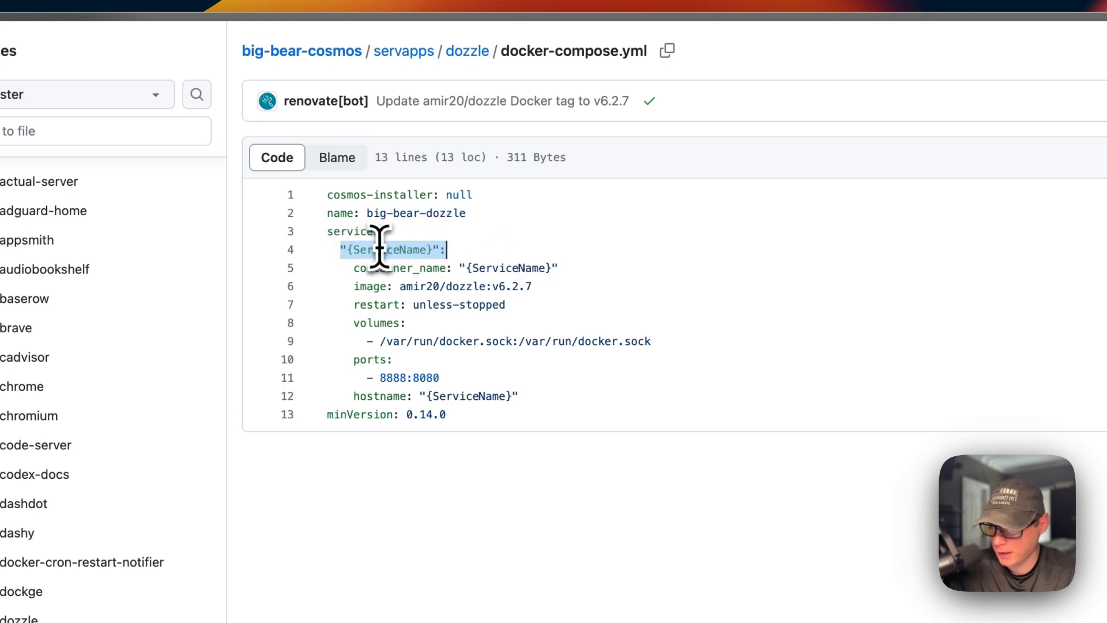
pyautogui.moveTo(354, 268); pyautogui.dragTo(559, 268)
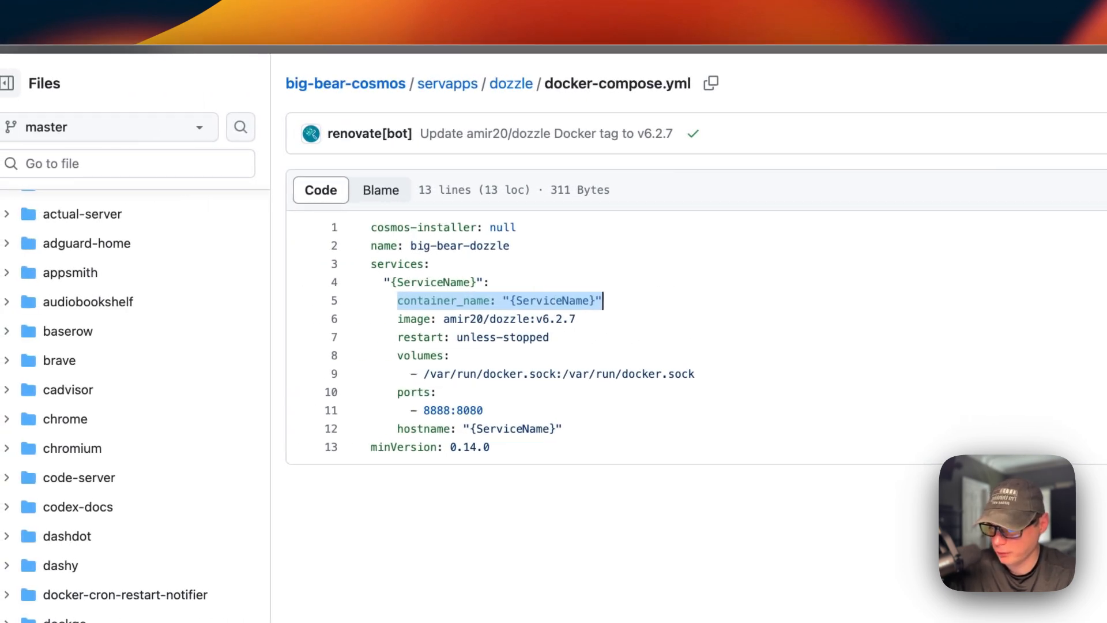
pyautogui.moveTo(397, 319); pyautogui.dragTo(580, 321)
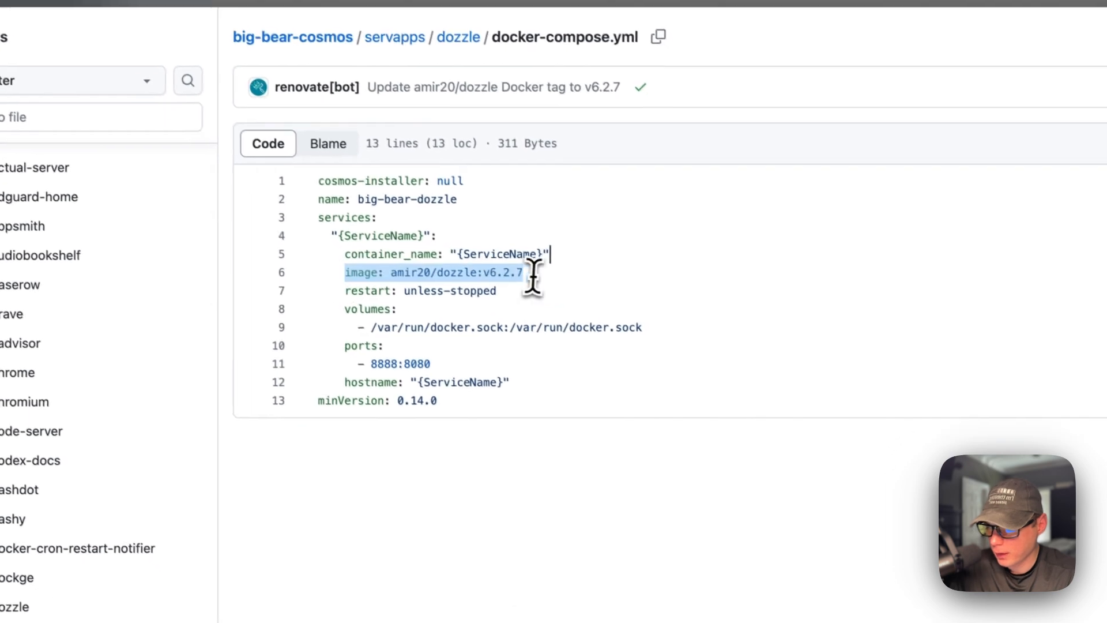
pyautogui.click(384, 270)
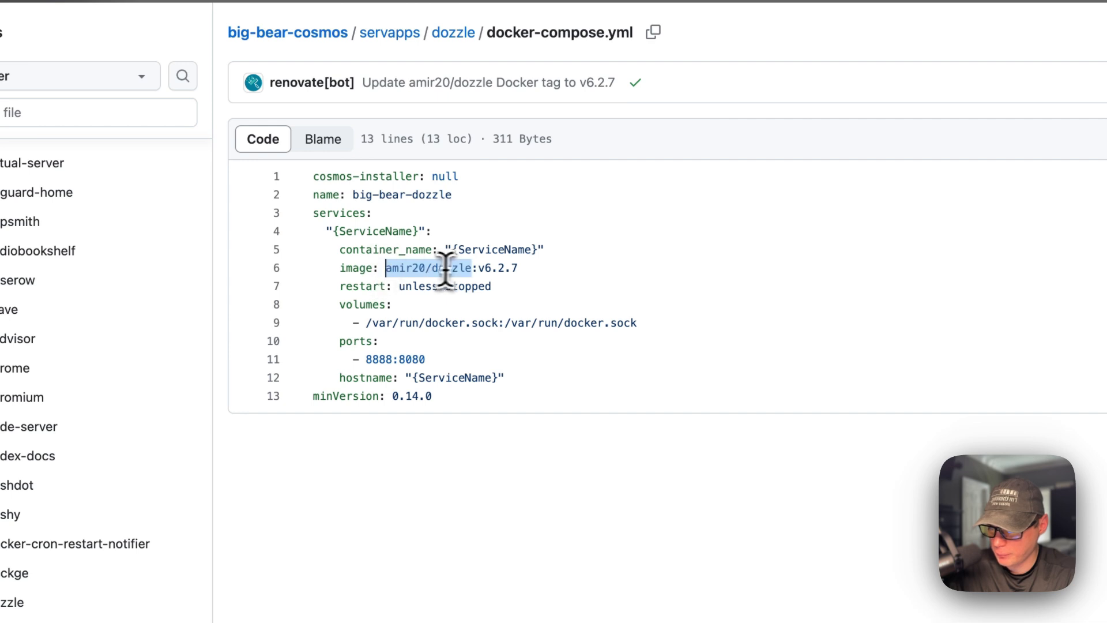
pyautogui.doubleClick(485, 265)
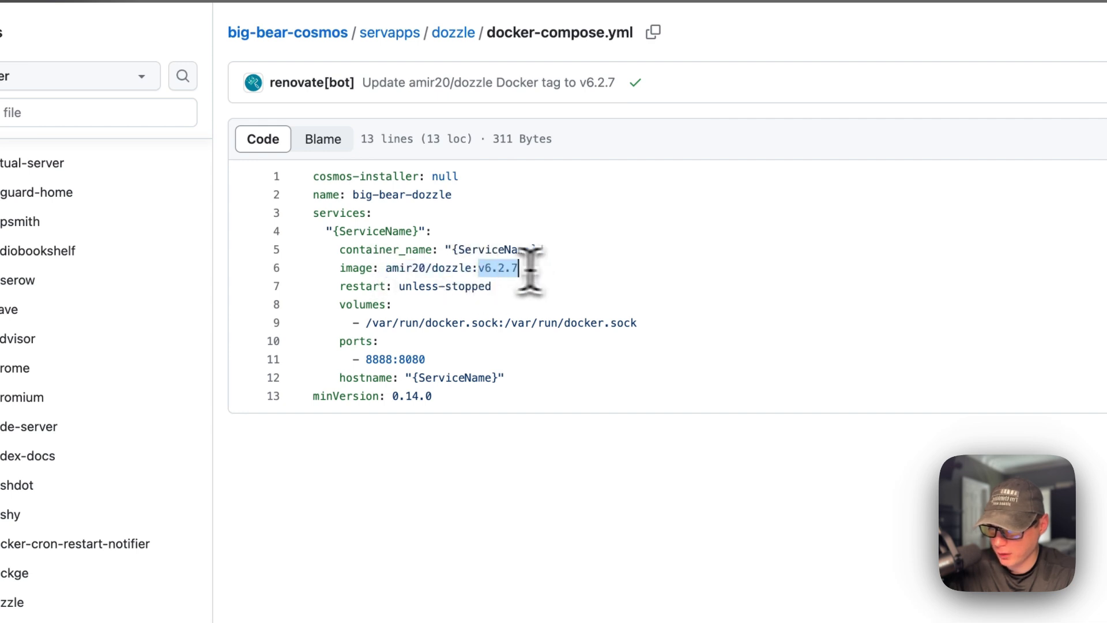
pyautogui.moveTo(340, 287); pyautogui.dragTo(734, 289)
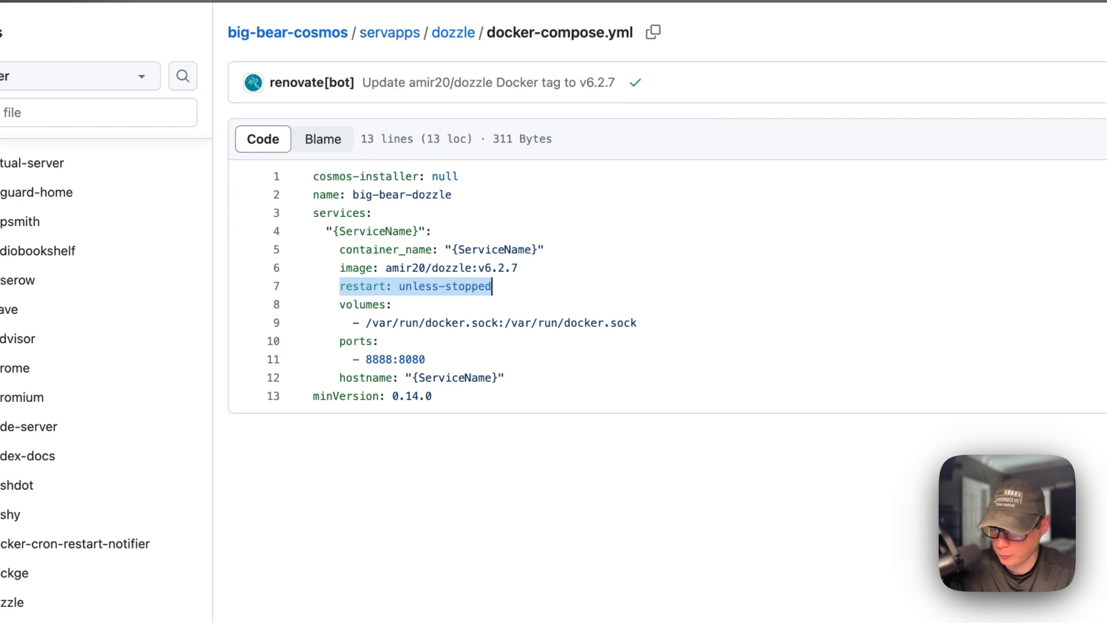
# - Examine the volumes, ports, hostname and minVersion entries in Dozzle's docker-compose.yml, and open icon.png from the same folder
pyautogui.moveTo(340, 304); pyautogui.dragTo(738, 322)
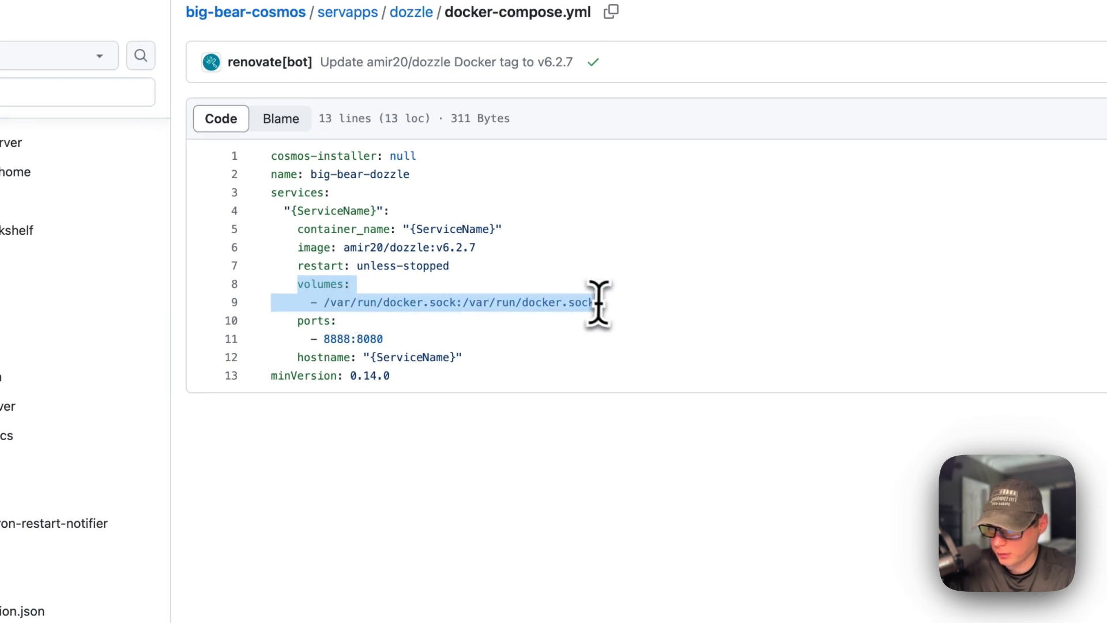
pyautogui.click(373, 306)
pyautogui.doubleClick(506, 303)
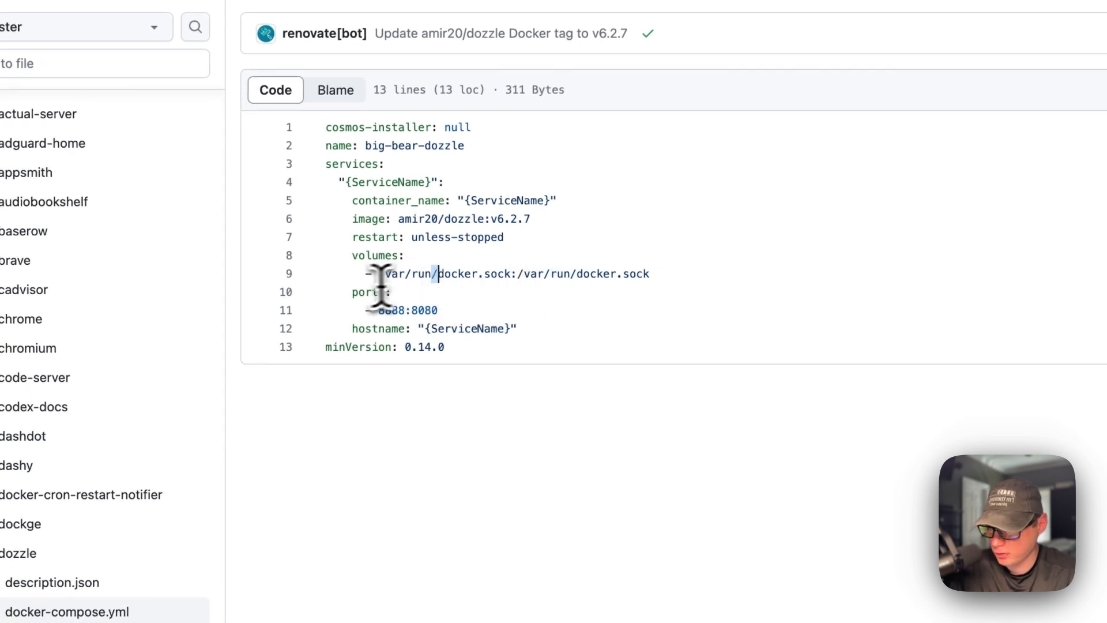
pyautogui.moveTo(351, 293); pyautogui.dragTo(464, 299)
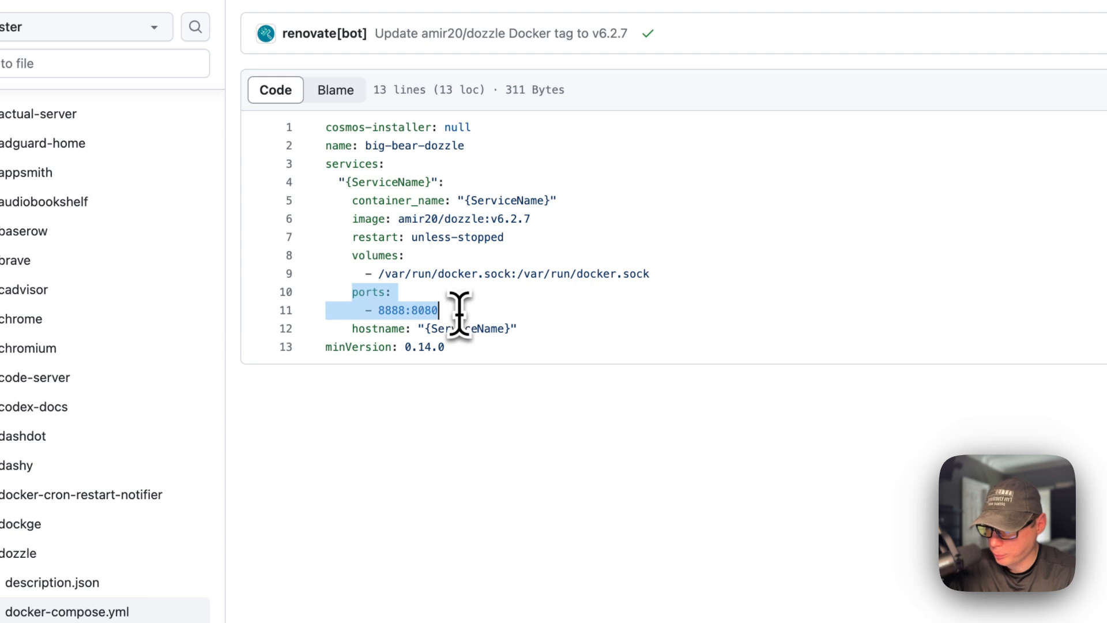
pyautogui.doubleClick(394, 311)
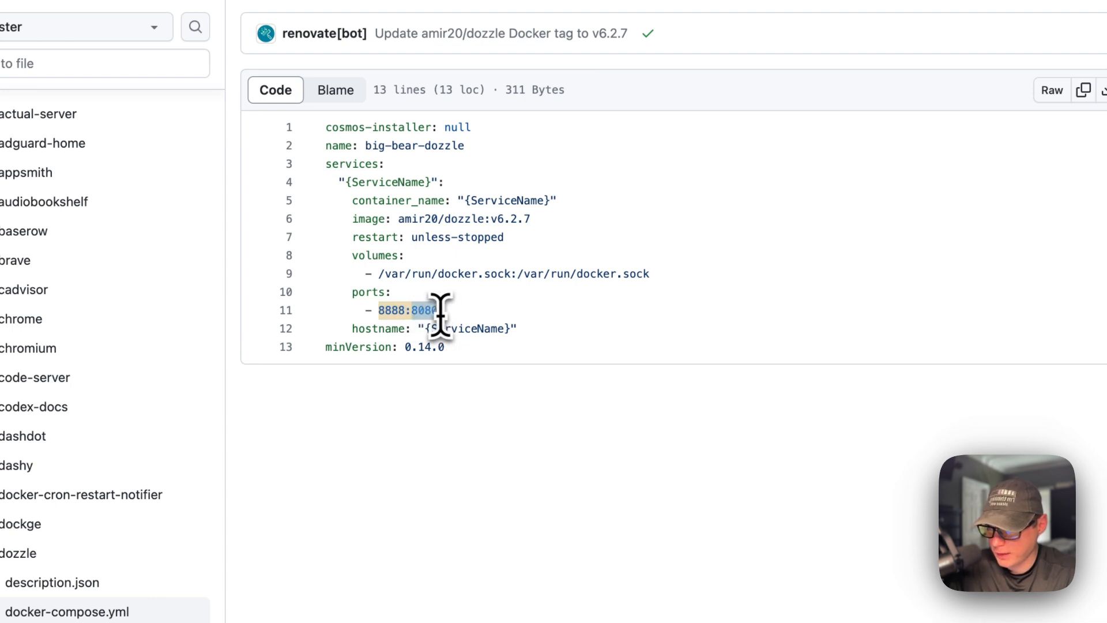
pyautogui.moveTo(355, 329); pyautogui.dragTo(611, 316)
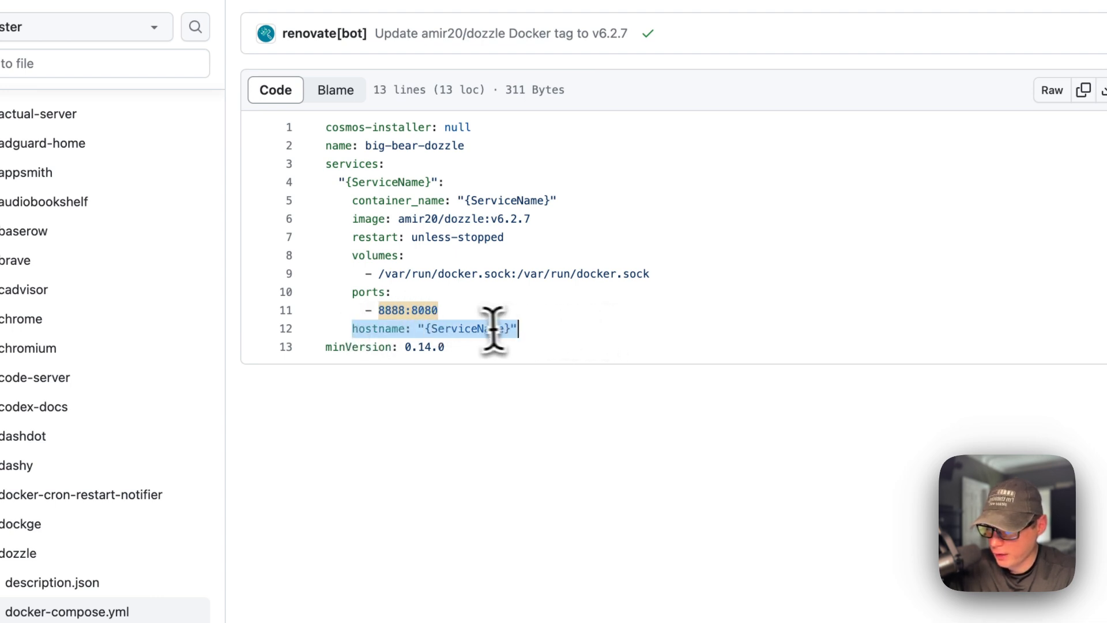
pyautogui.doubleClick(468, 328)
pyautogui.moveTo(324, 349); pyautogui.dragTo(491, 351)
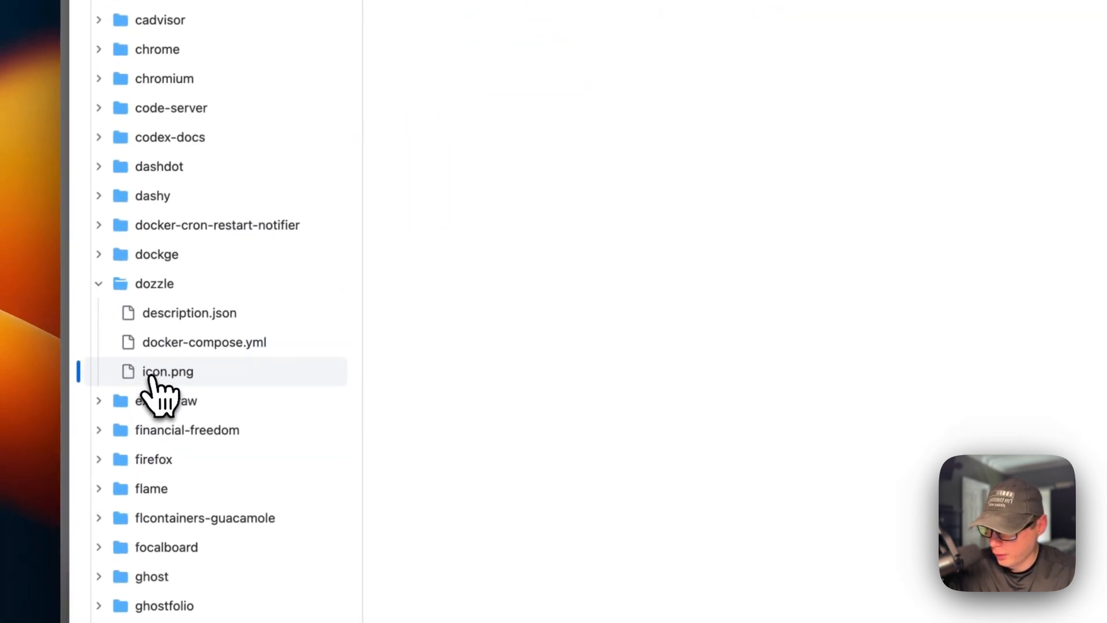
pyautogui.click(116, 410)
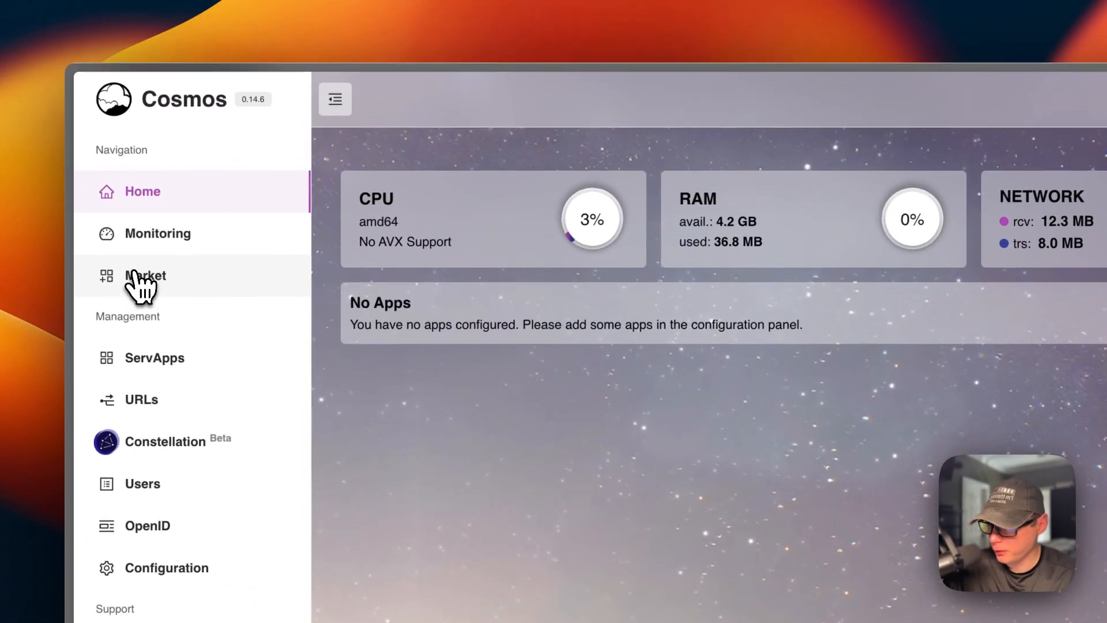
# - Switch to Cosmos, search the market applications for "dozzle" and open the dozzle @ big-bear-cosmos listing
pyautogui.click(138, 279)
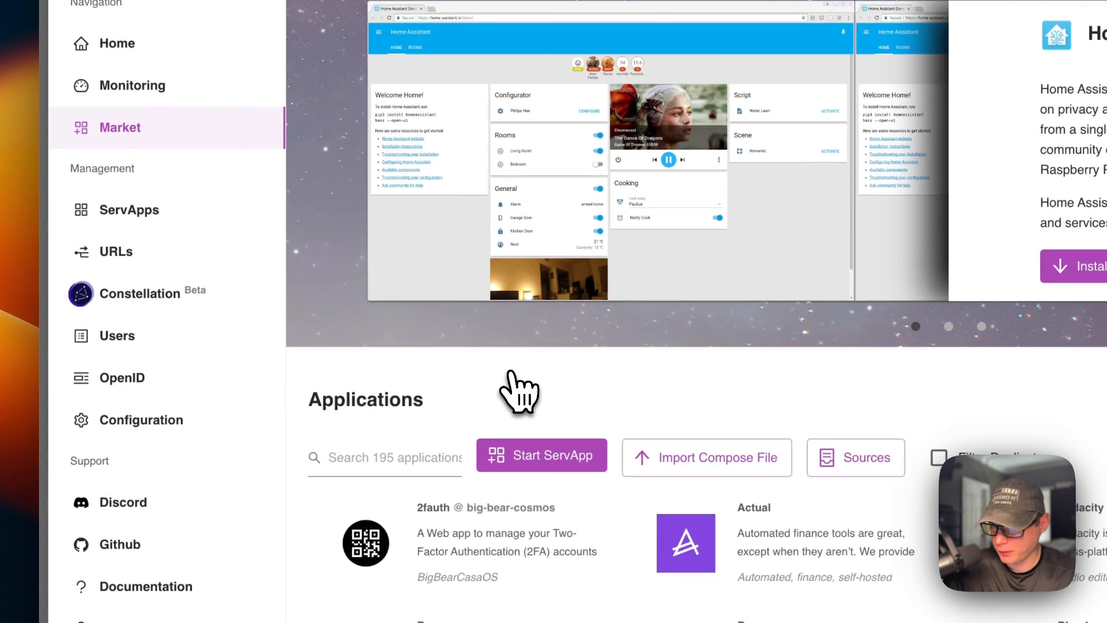
pyautogui.click(346, 456)
pyautogui.write('dozzle')
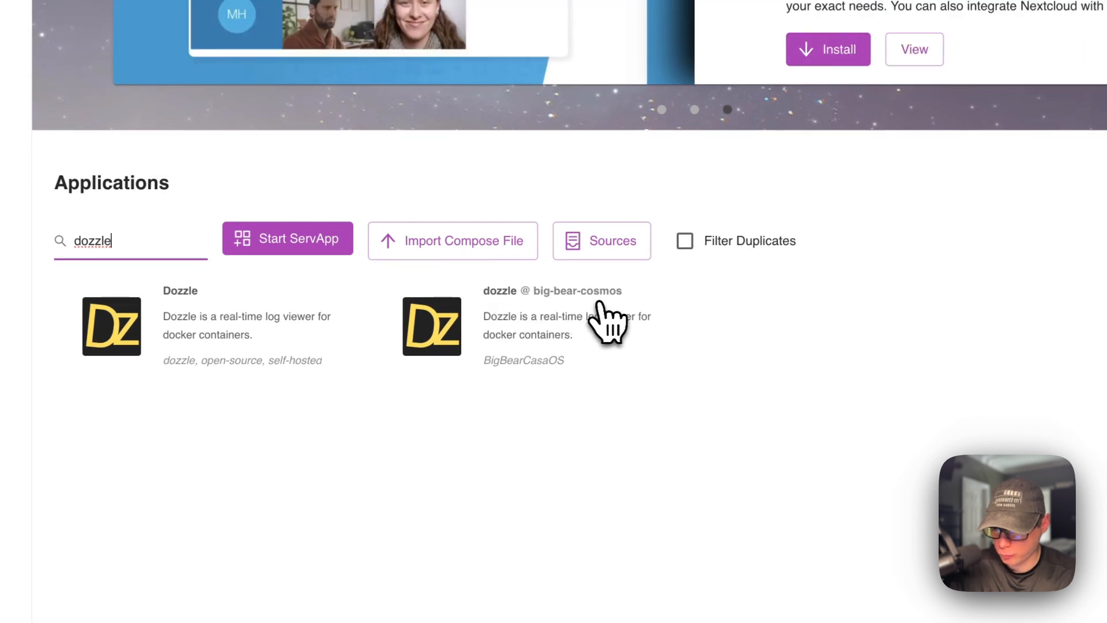
pyautogui.click(522, 322)
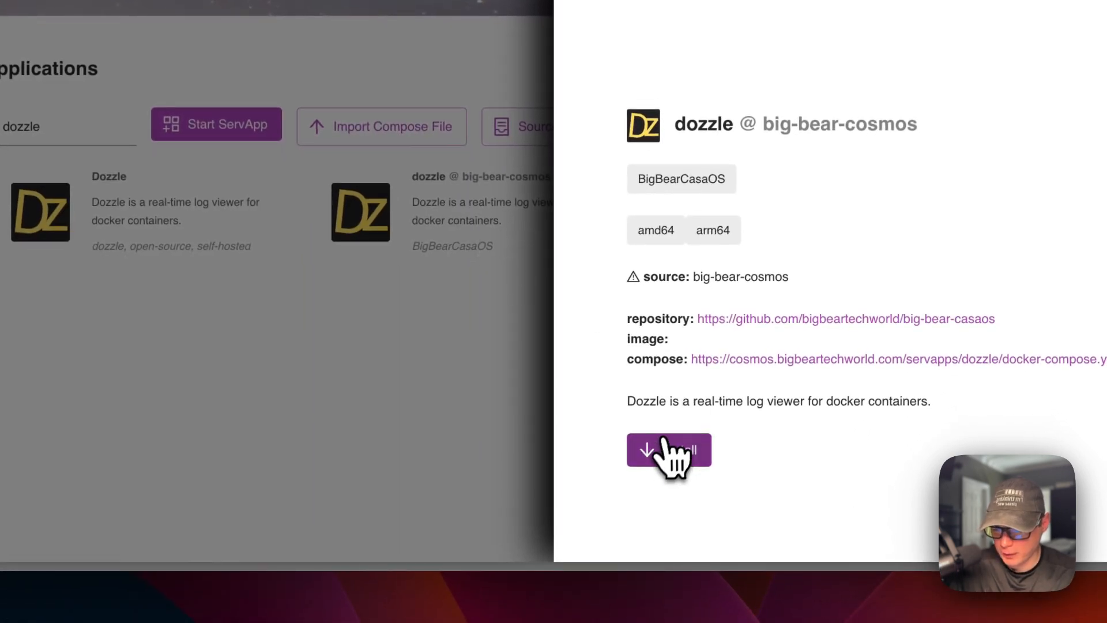
# - Install Dozzle with the service name big-bear-dozzle, reviewing its customization options and keeping the default settings
pyautogui.click(666, 455)
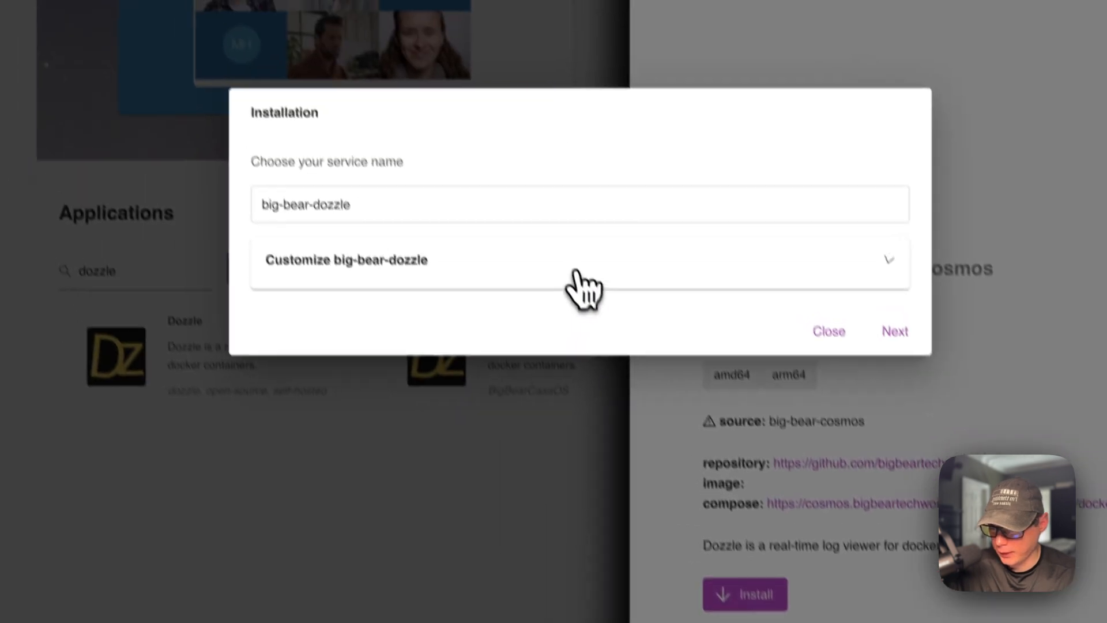
pyautogui.click(503, 128)
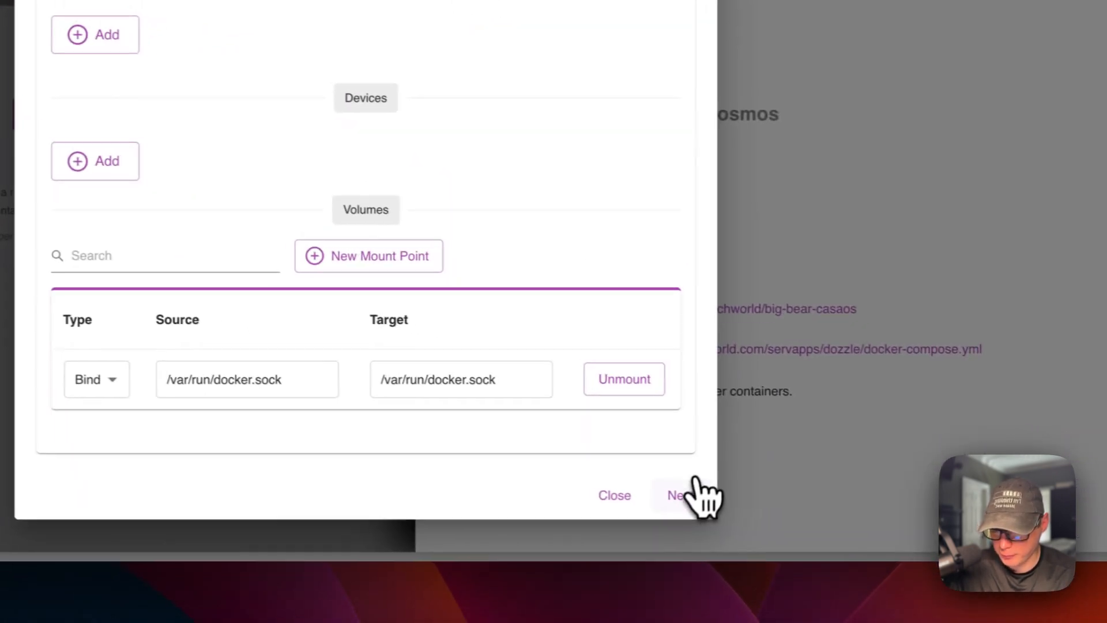
pyautogui.click(669, 494)
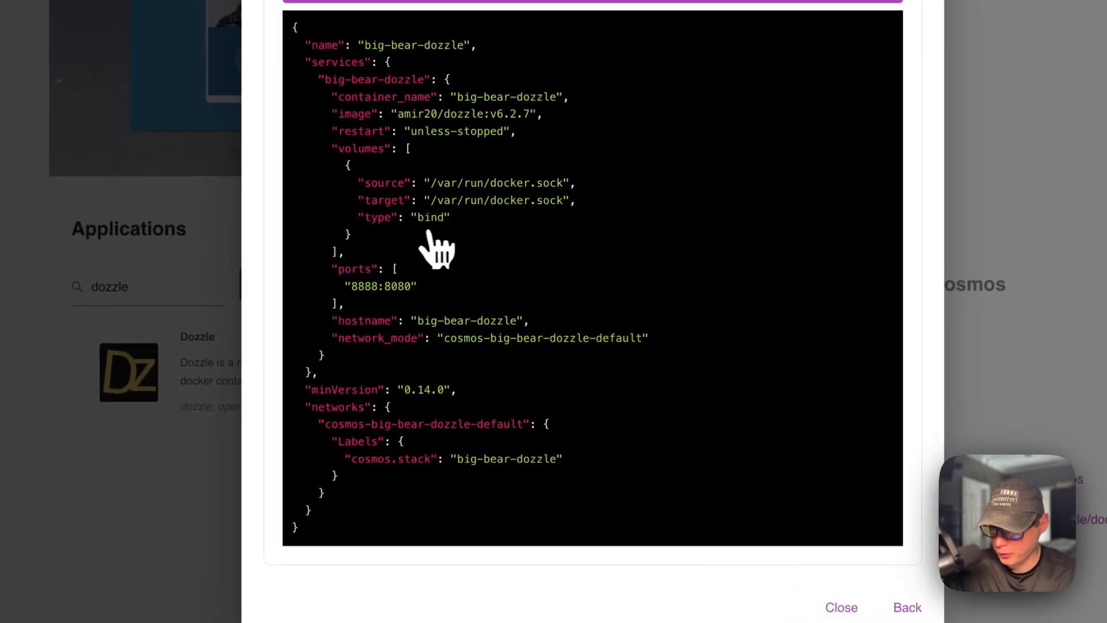
pyautogui.click(521, 170)
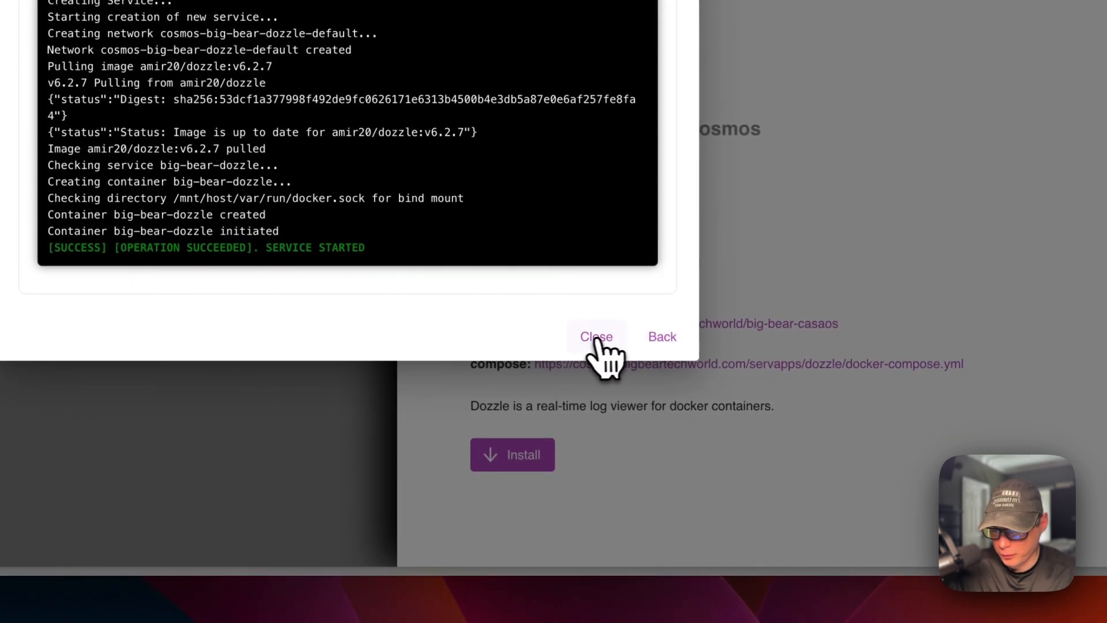
pyautogui.click(615, 329)
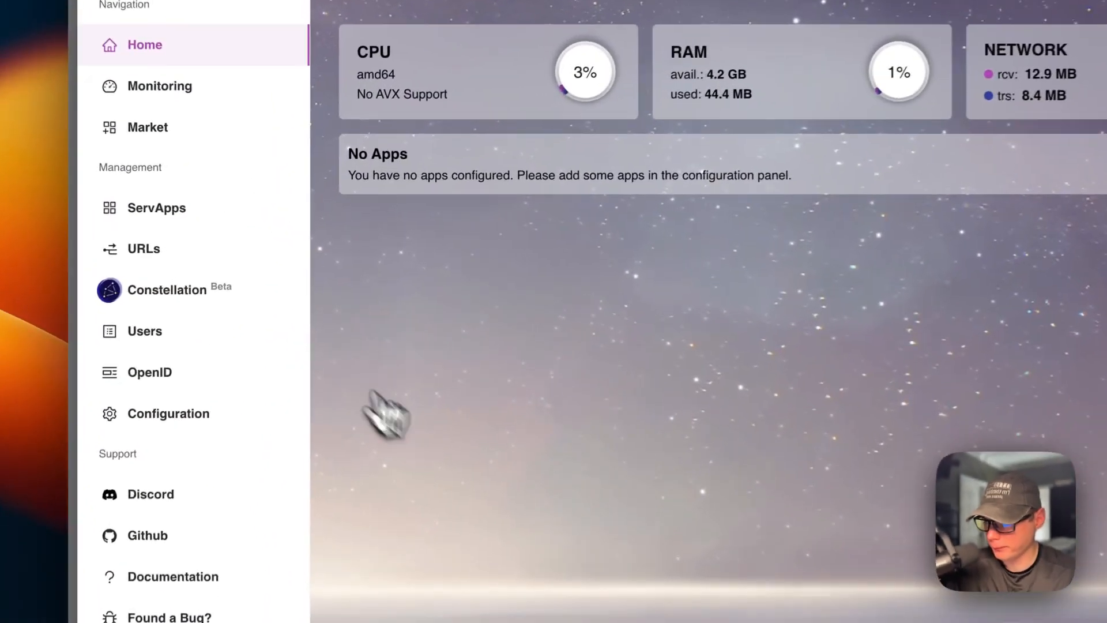
# - Create a URL for the big-bear-dozzle ServApp with container port 8080, protocol http and host 192.168.20.112:7200, and refresh the page
pyautogui.click(166, 215)
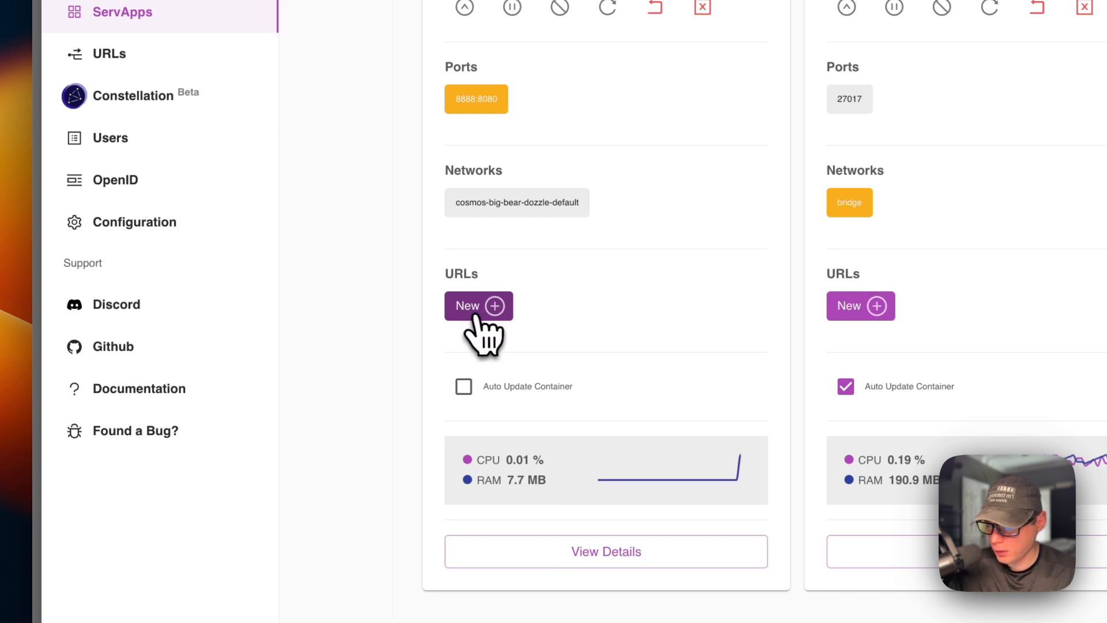
pyautogui.click(473, 314)
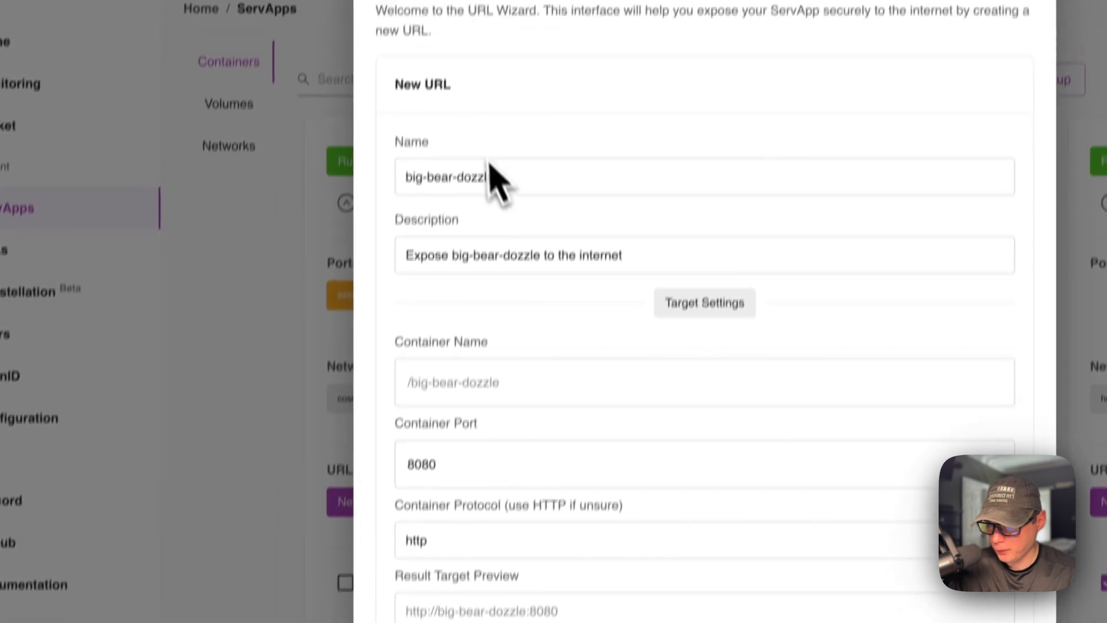
pyautogui.click(499, 186)
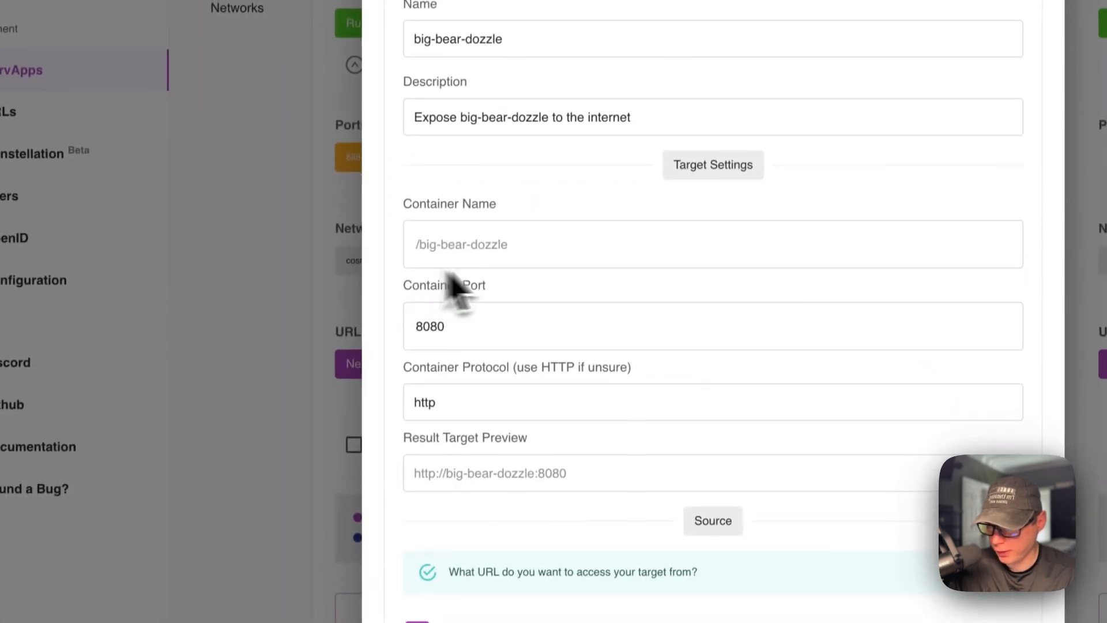
pyautogui.click(440, 326)
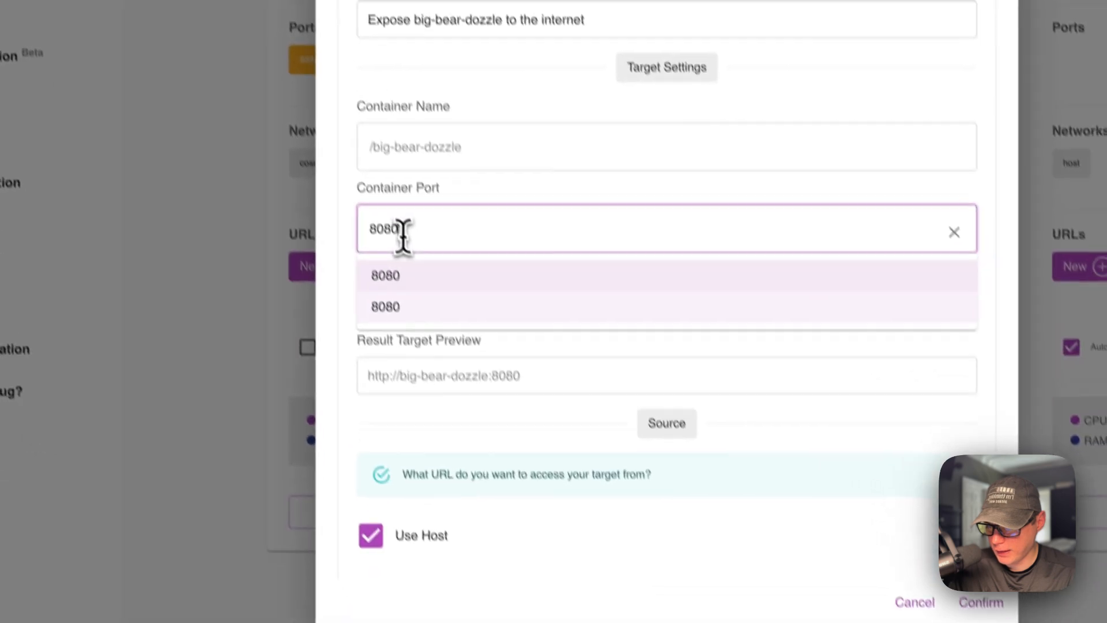
pyautogui.click(398, 365)
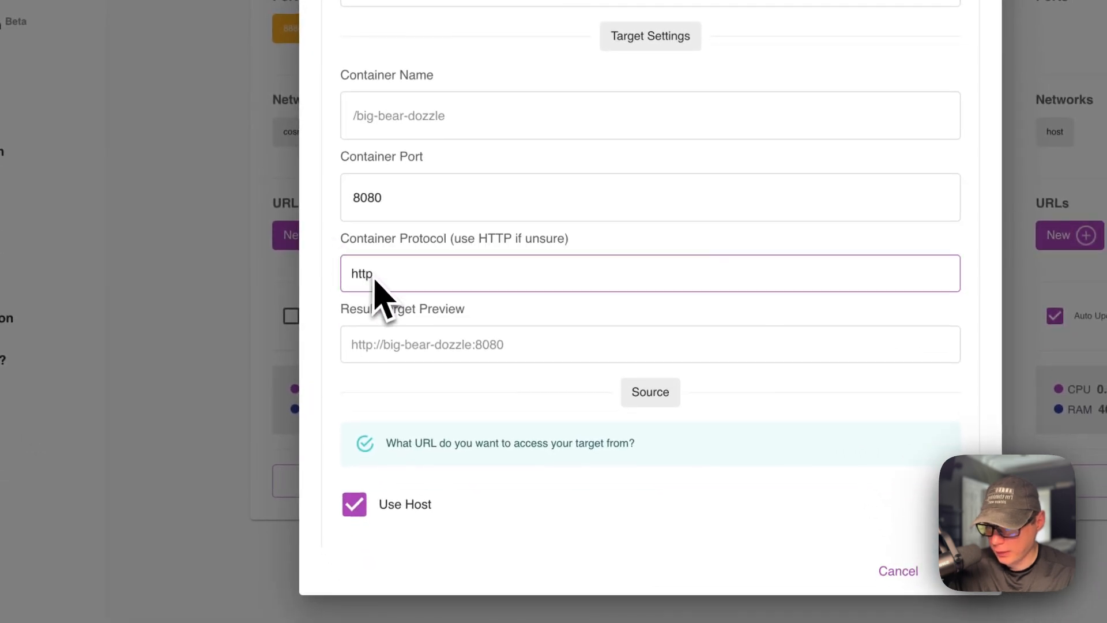
pyautogui.scroll(-6, 429, 346)
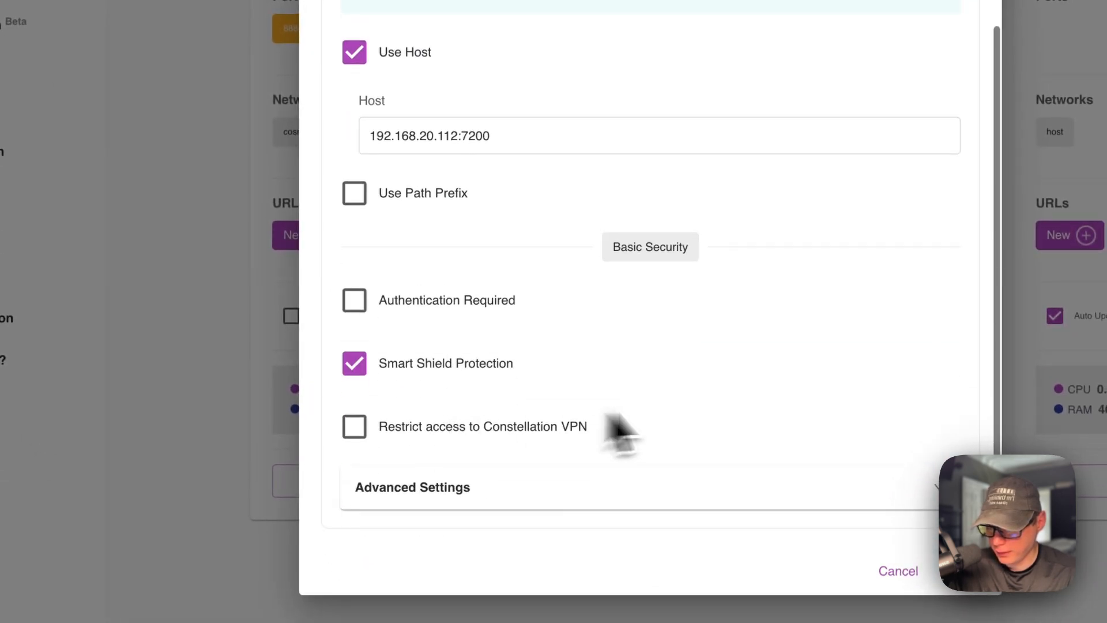
pyautogui.click(963, 571)
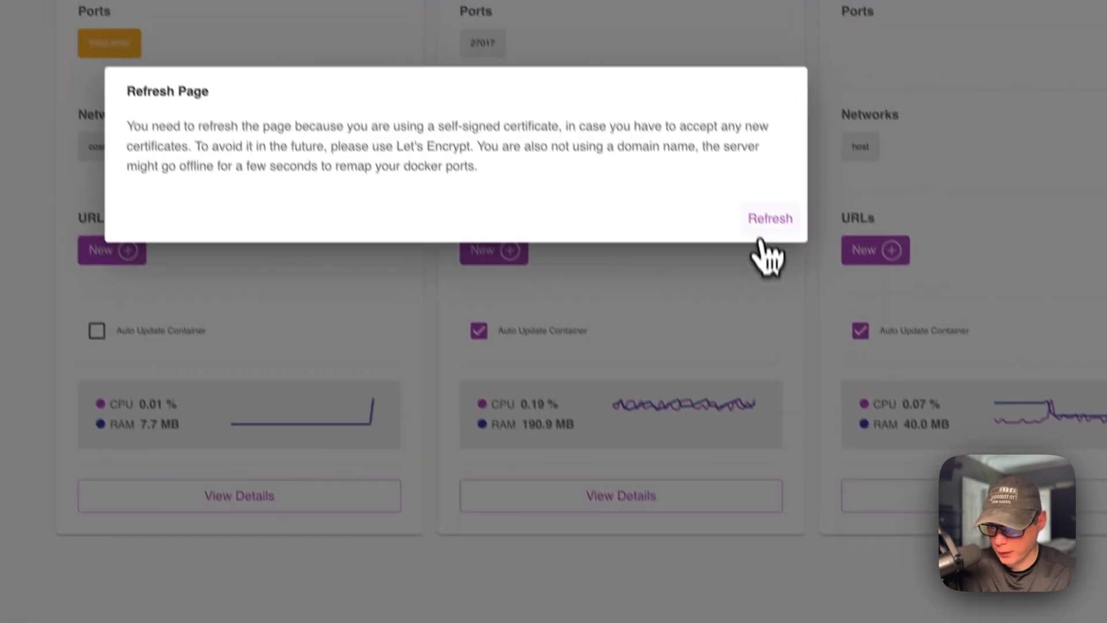
pyautogui.click(712, 137)
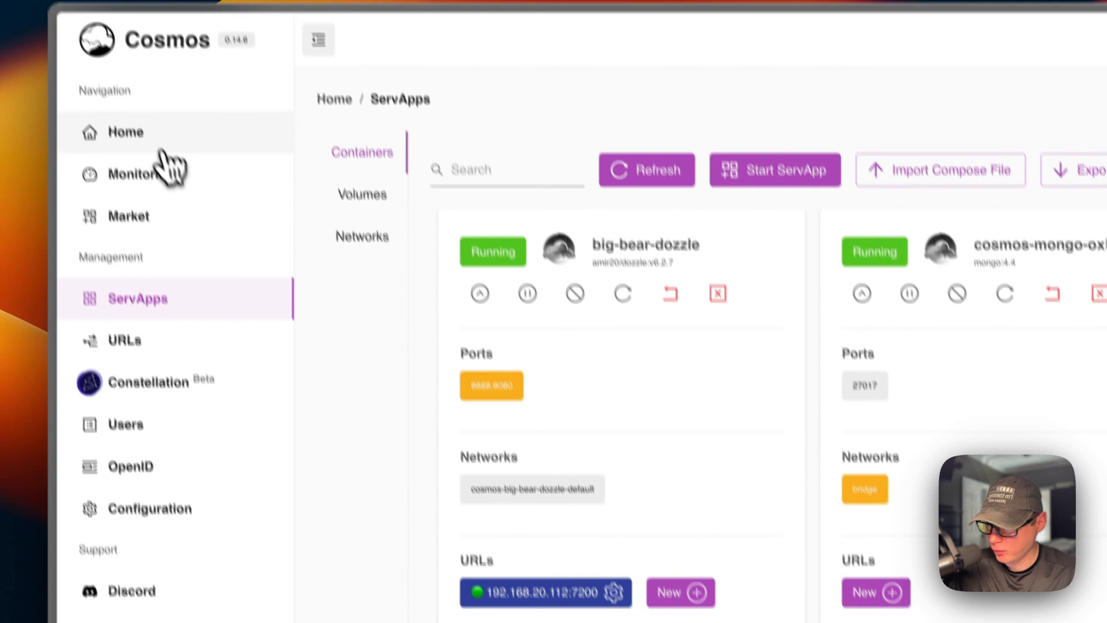
# - Rename the big-bear-dozzle URL to Dozzle, save the change, refresh the page and return to the home dashboard
pyautogui.click(155, 133)
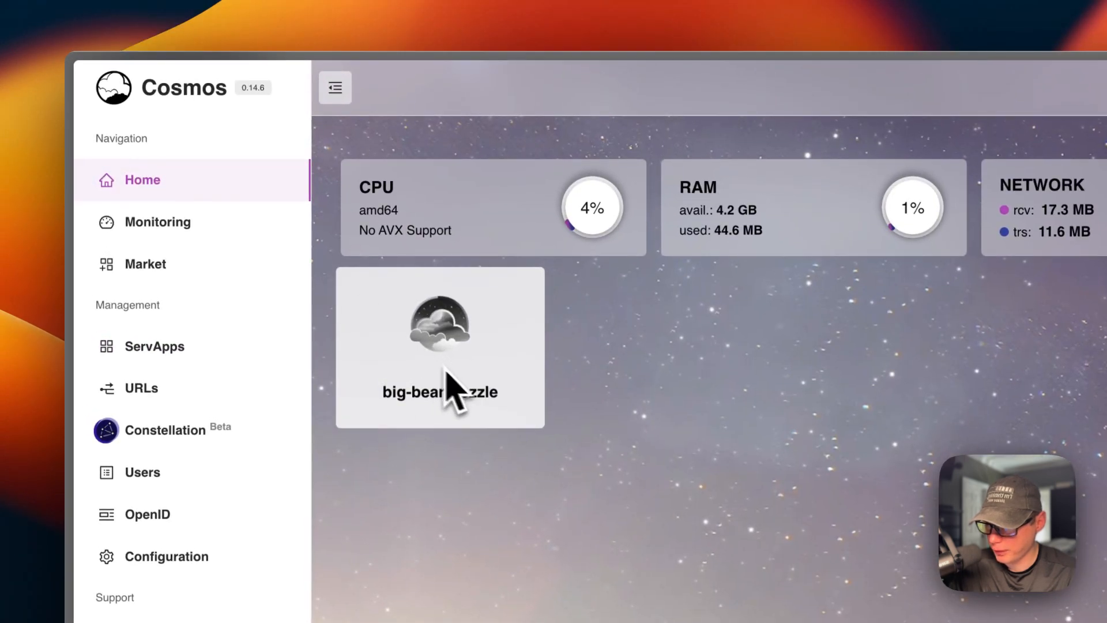
pyautogui.click(213, 355)
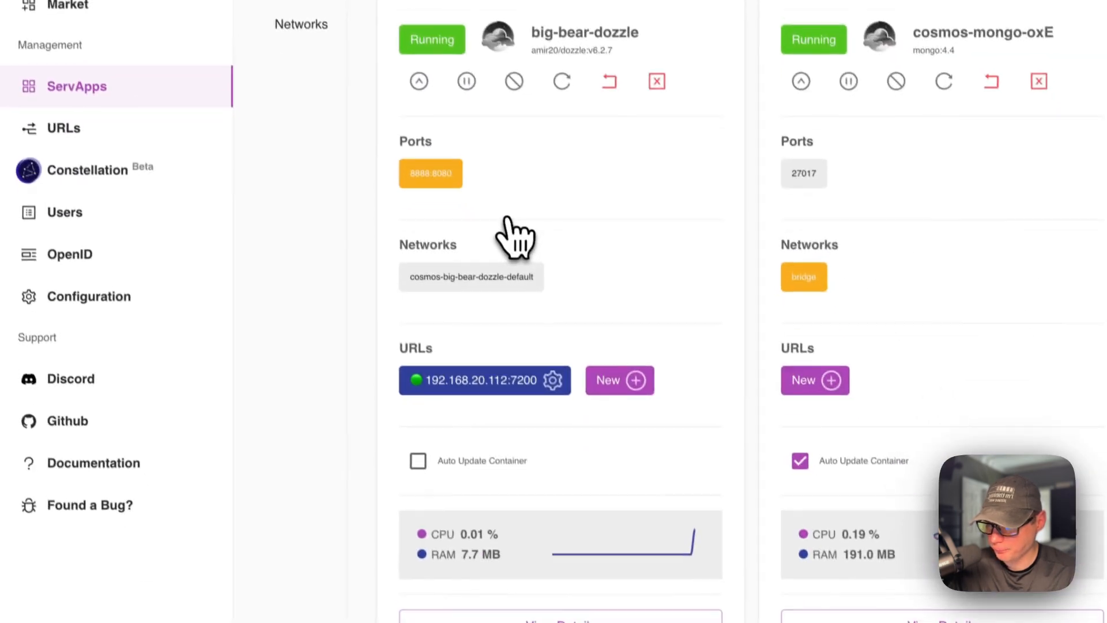
pyautogui.click(531, 331)
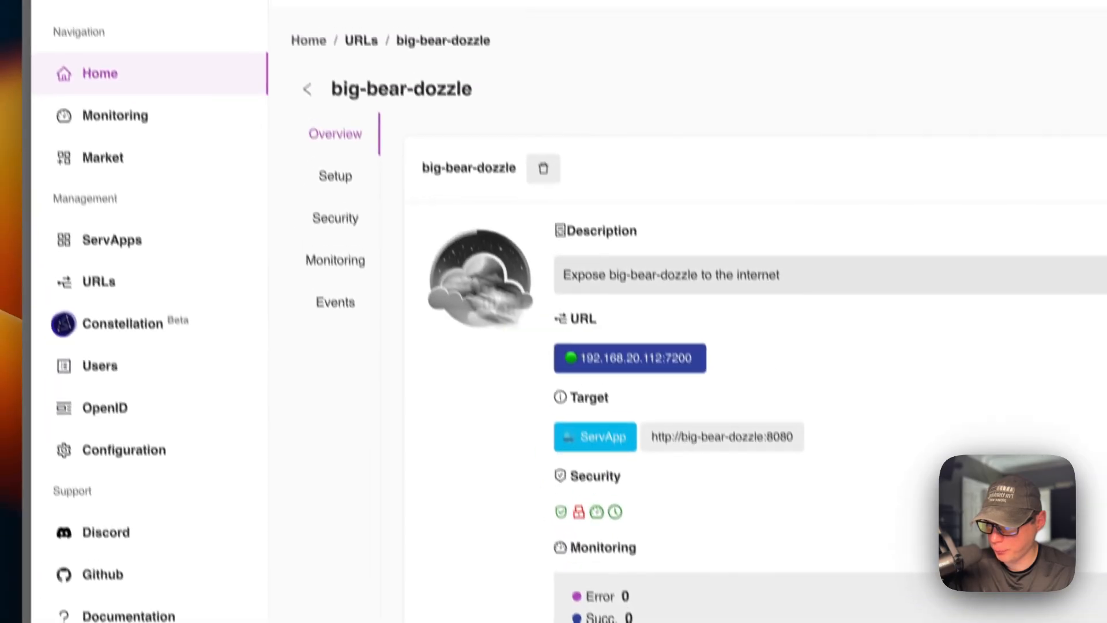
pyautogui.click(338, 176)
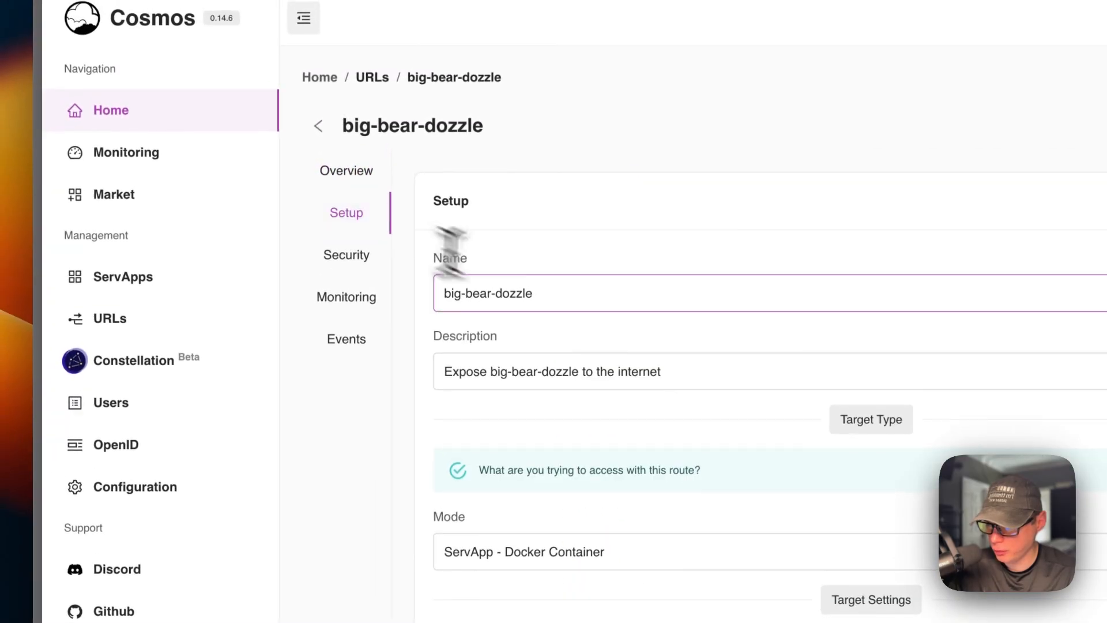
pyautogui.press('super+a')
pyautogui.write('Dozz')
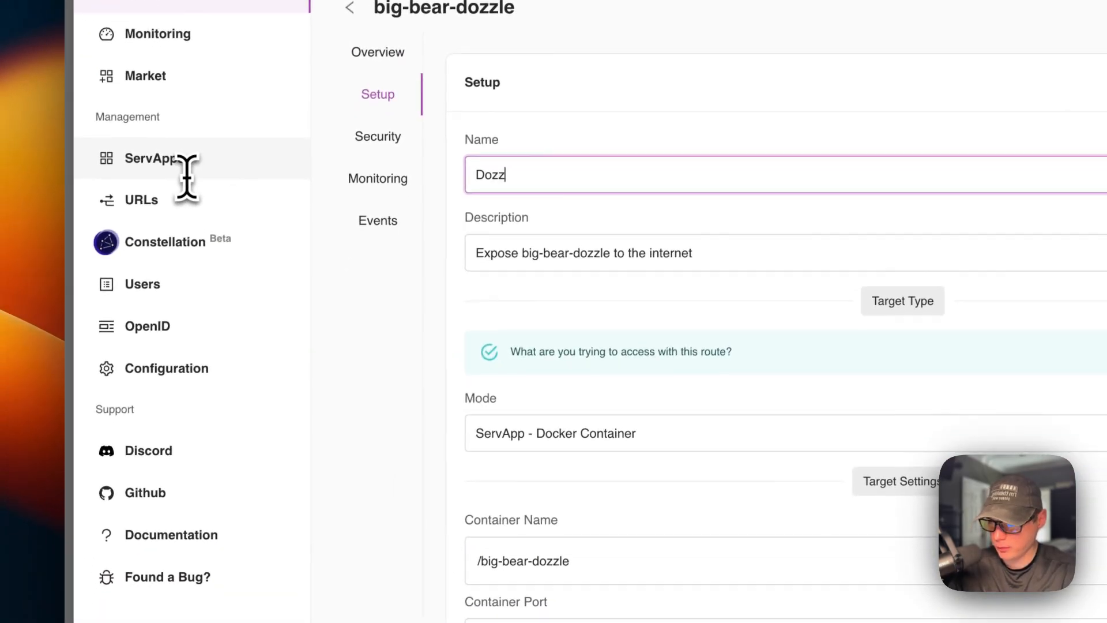
pyautogui.scroll(-15, 339, 376)
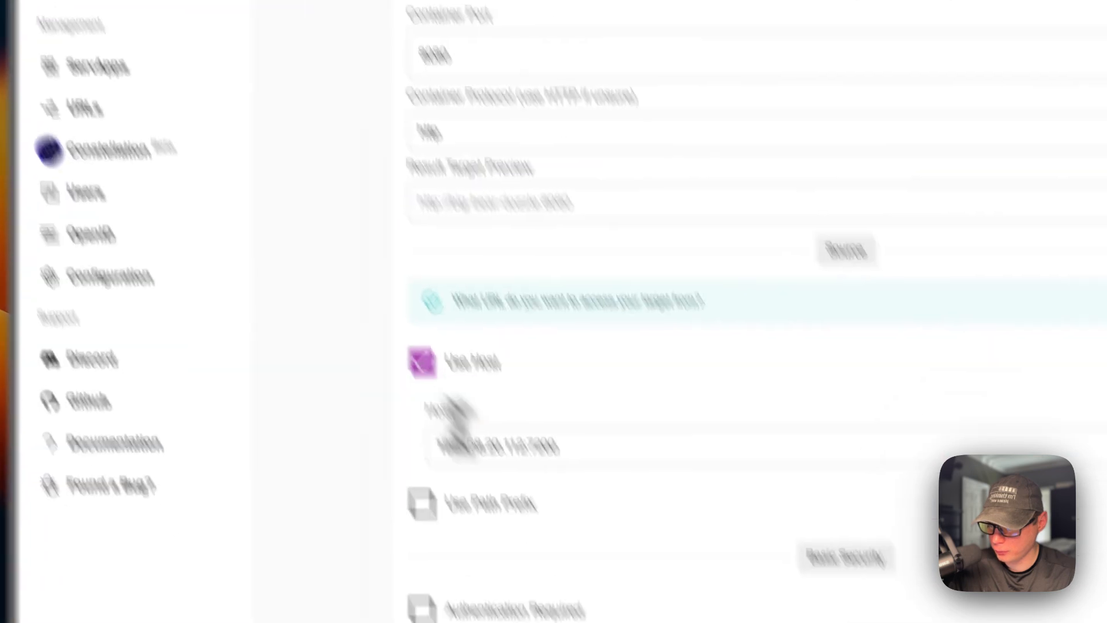
pyautogui.click(640, 450)
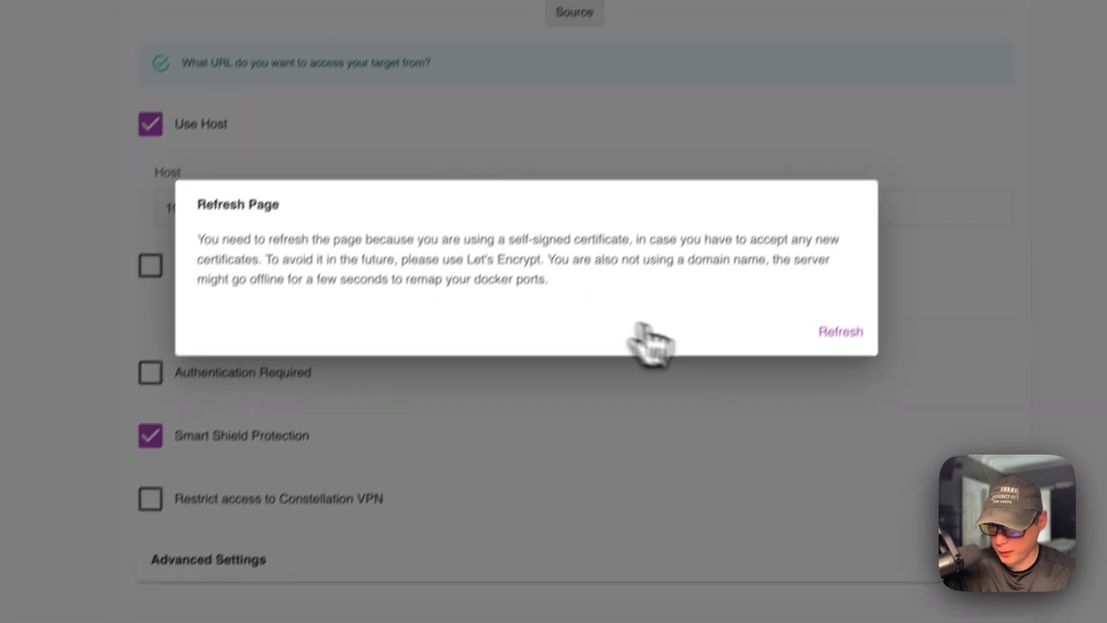
pyautogui.click(976, 144)
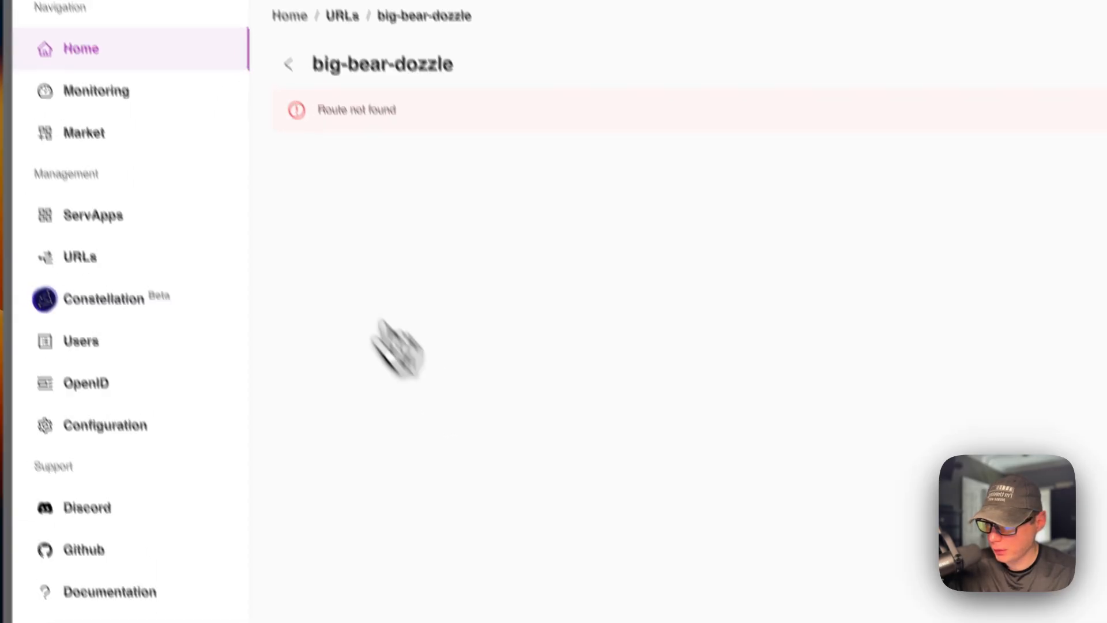
pyautogui.click(32, 22)
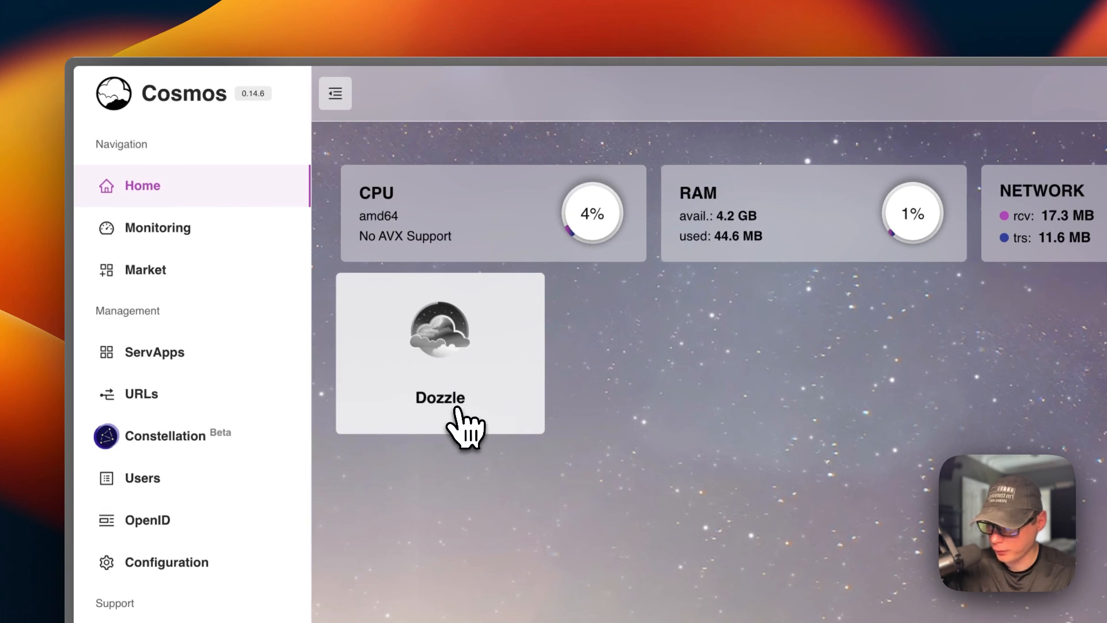
# - Open the details of the big-bear-dozzle ServApp and examine its overview, logs, monitoring charts and events
pyautogui.click(205, 357)
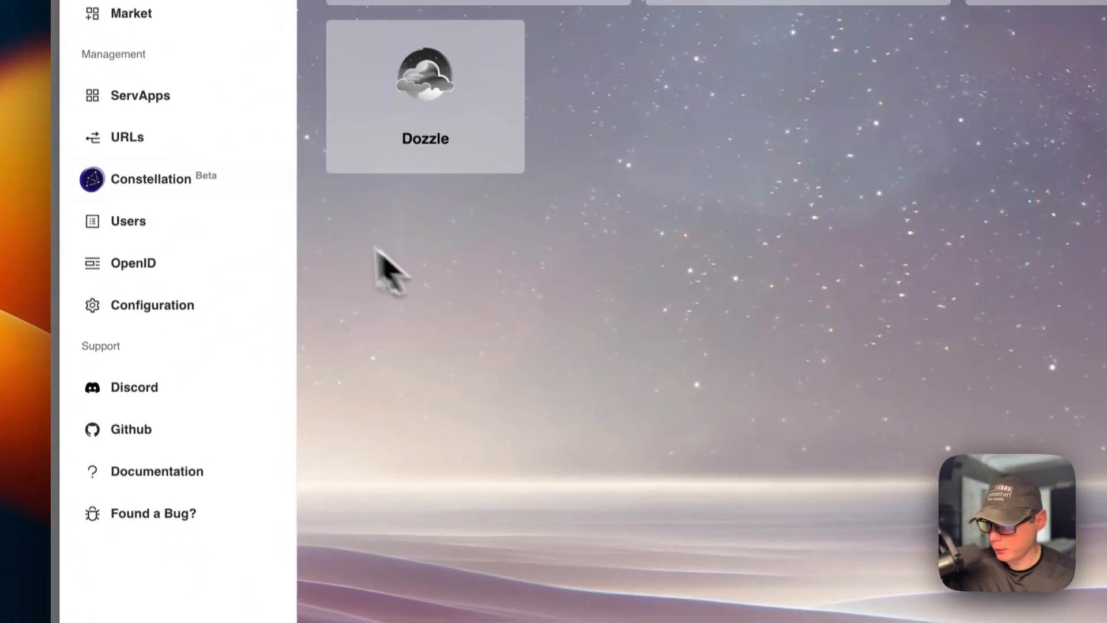
pyautogui.click(162, 103)
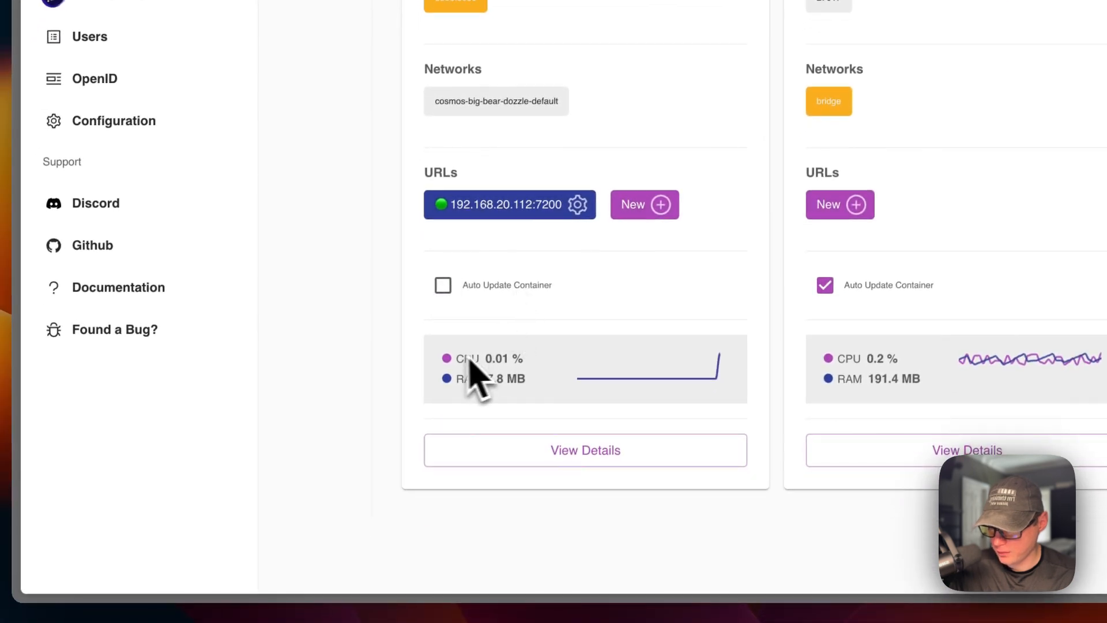
pyautogui.click(479, 448)
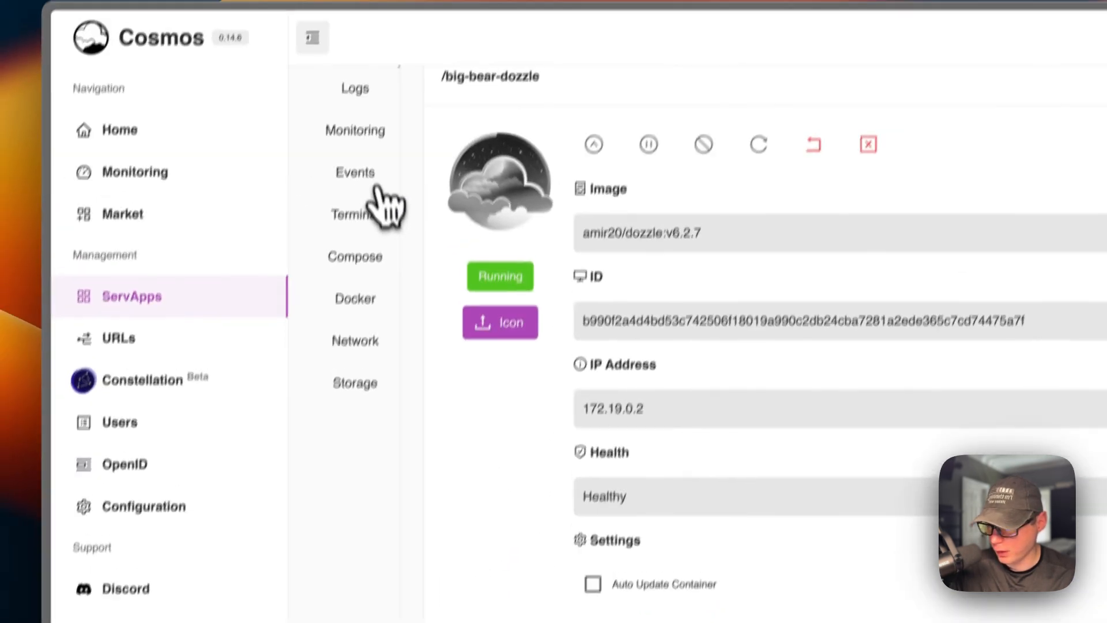
pyautogui.click(355, 131)
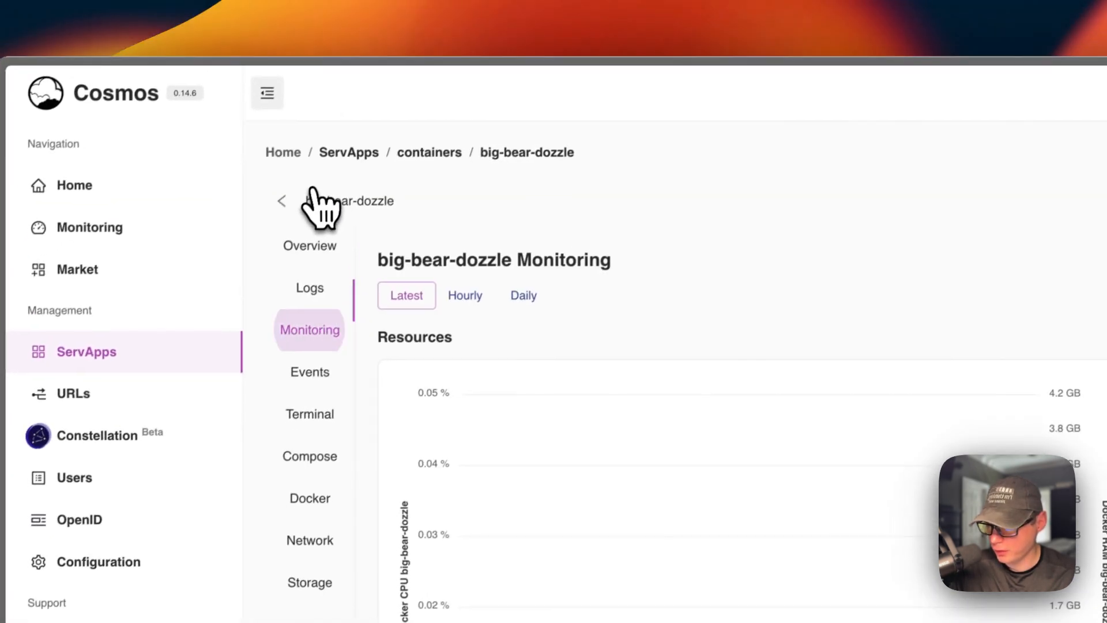
pyautogui.click(294, 297)
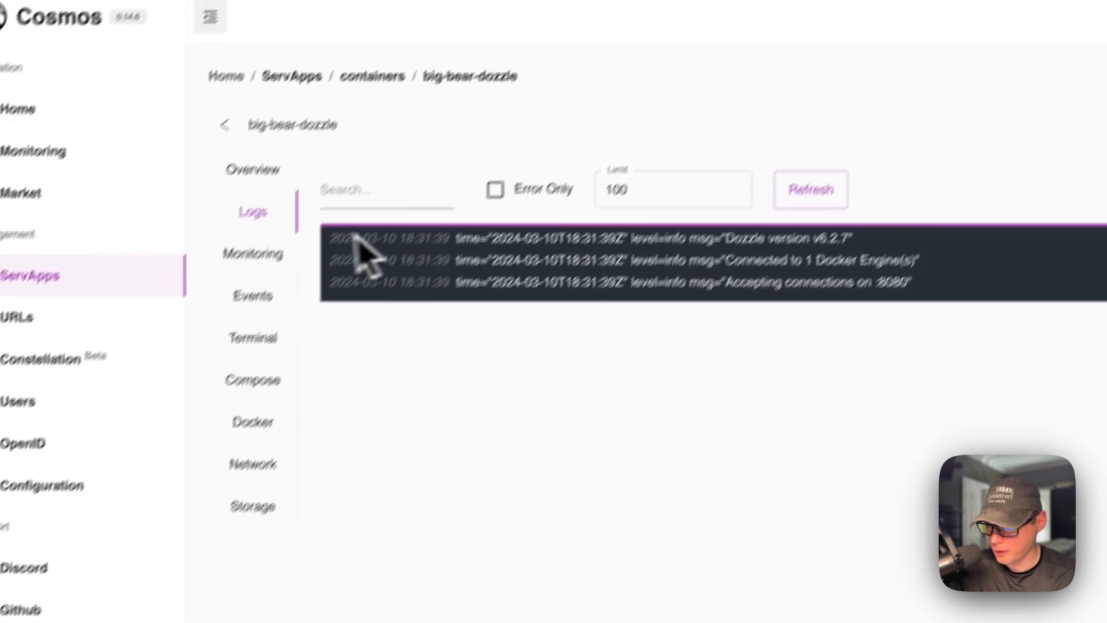
pyautogui.click(254, 254)
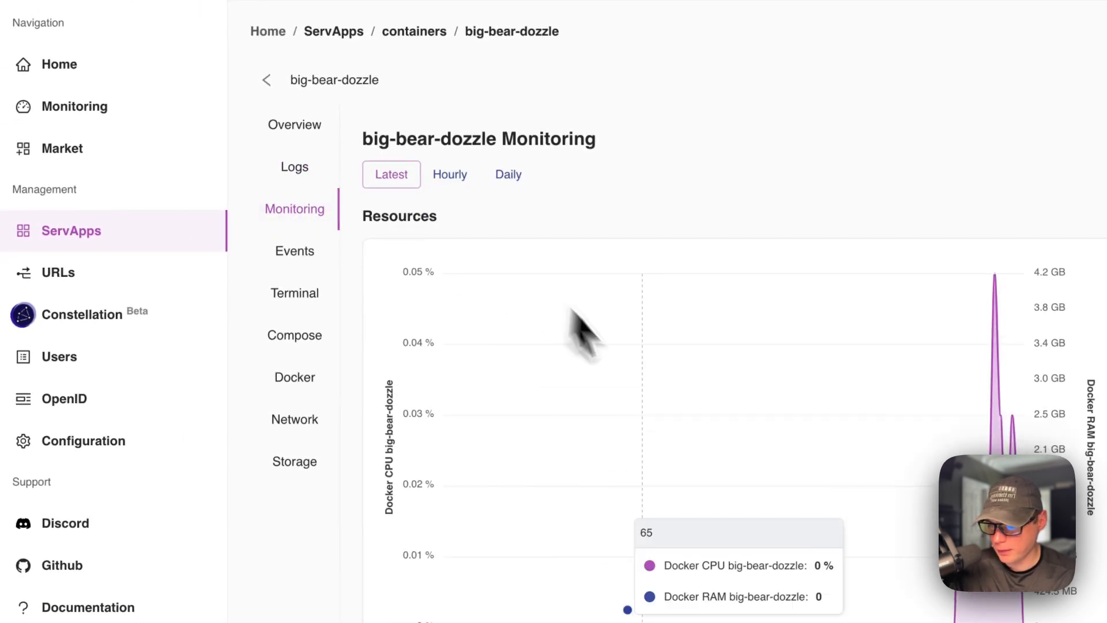
pyautogui.scroll(-5, 620, 462)
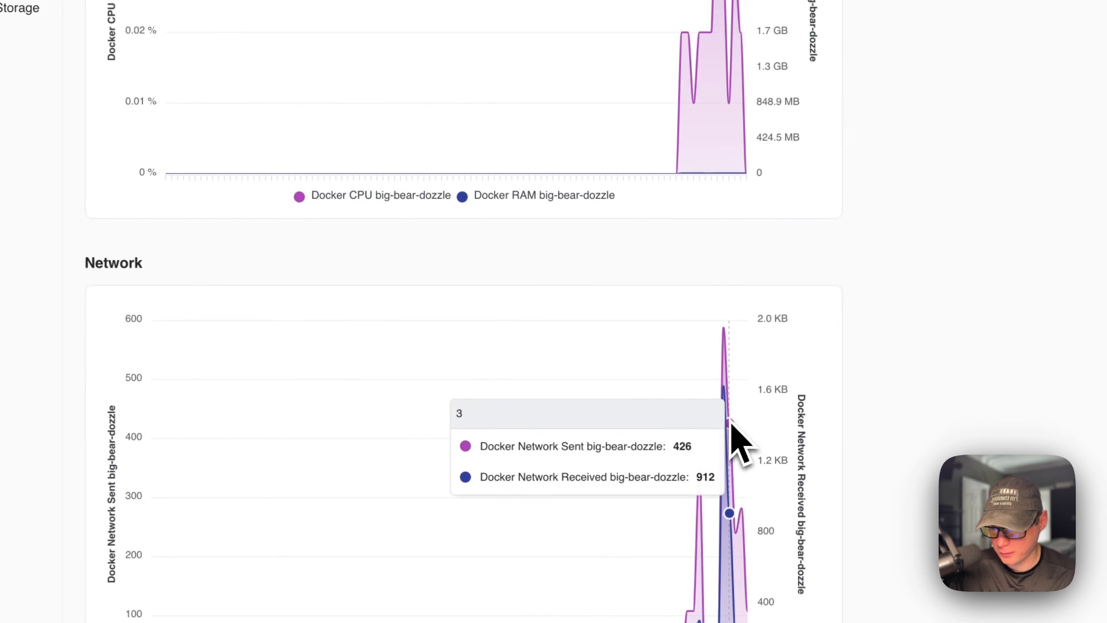
pyautogui.scroll(5, 648, 416)
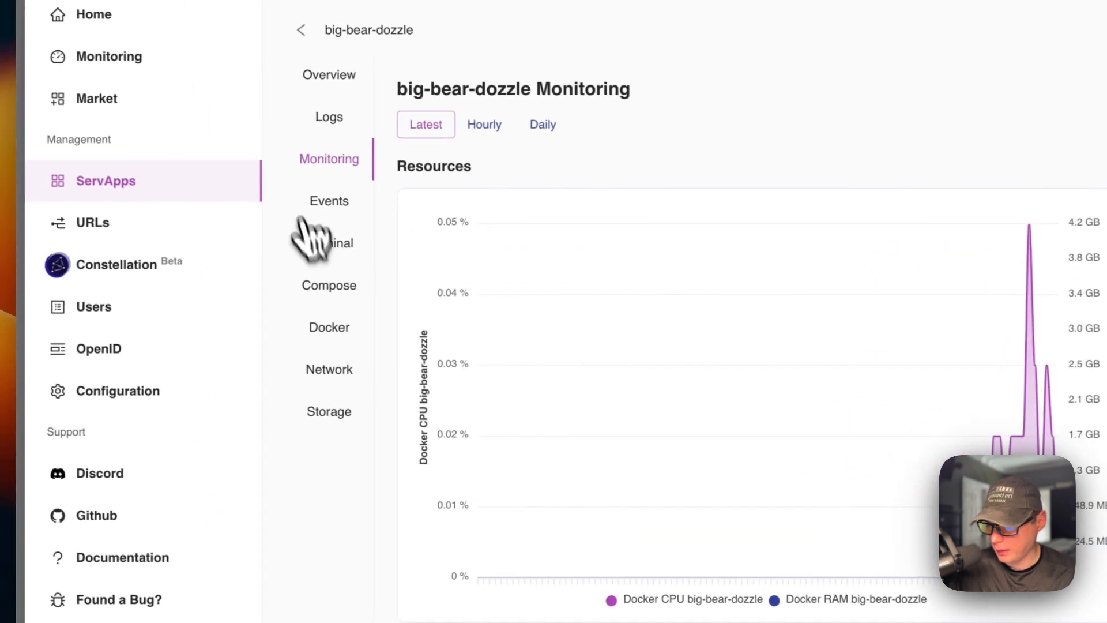
pyautogui.click(322, 199)
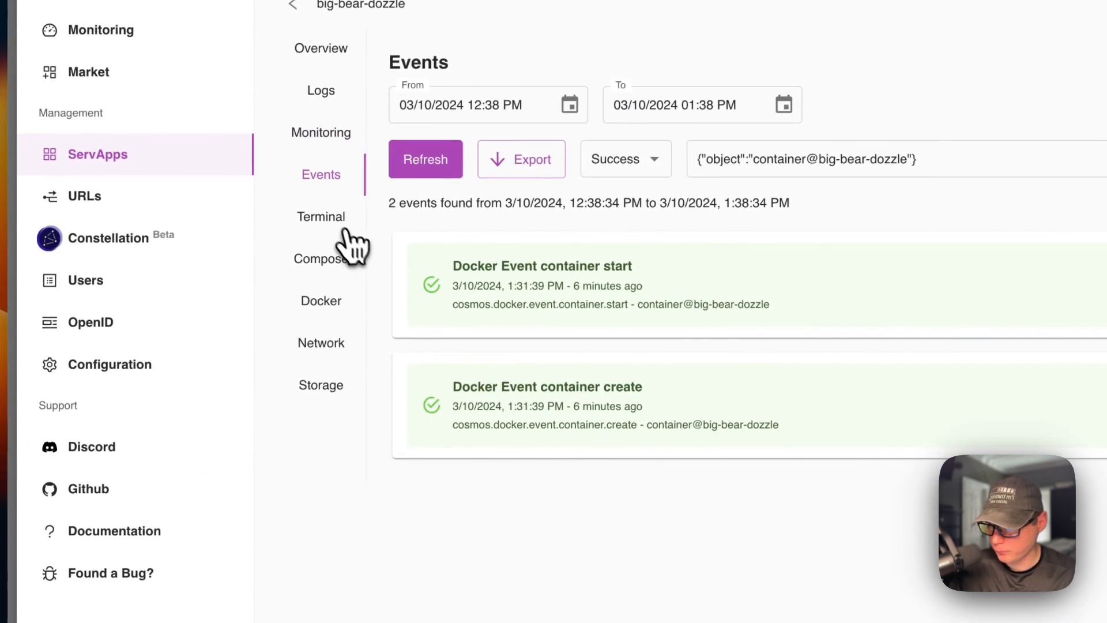
# - Examine big-bear-dozzle's terminal, compose definition and Docker container setup, including its environment variables and labels
pyautogui.click(345, 229)
pyautogui.click(339, 256)
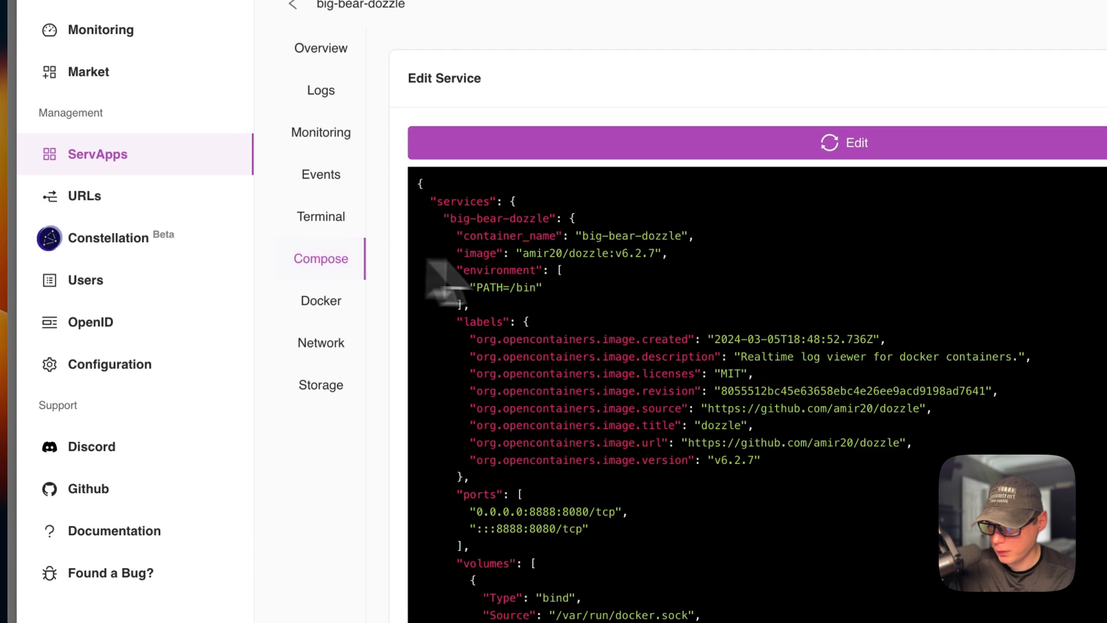
pyautogui.scroll(-5, 635, 283)
pyautogui.scroll(5, 650, 288)
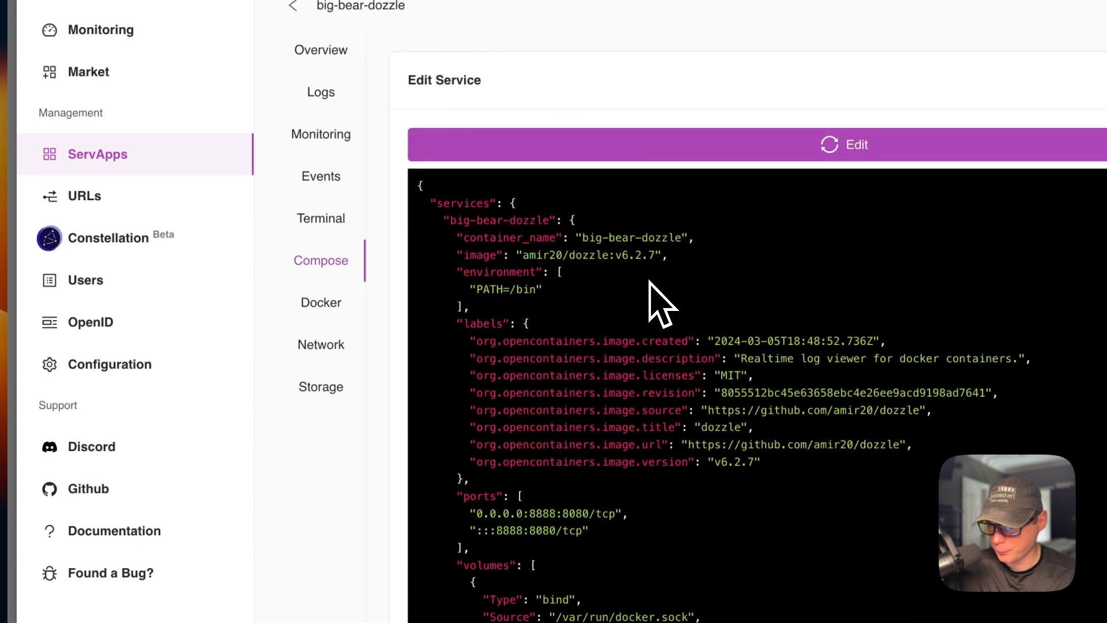
pyautogui.click(323, 303)
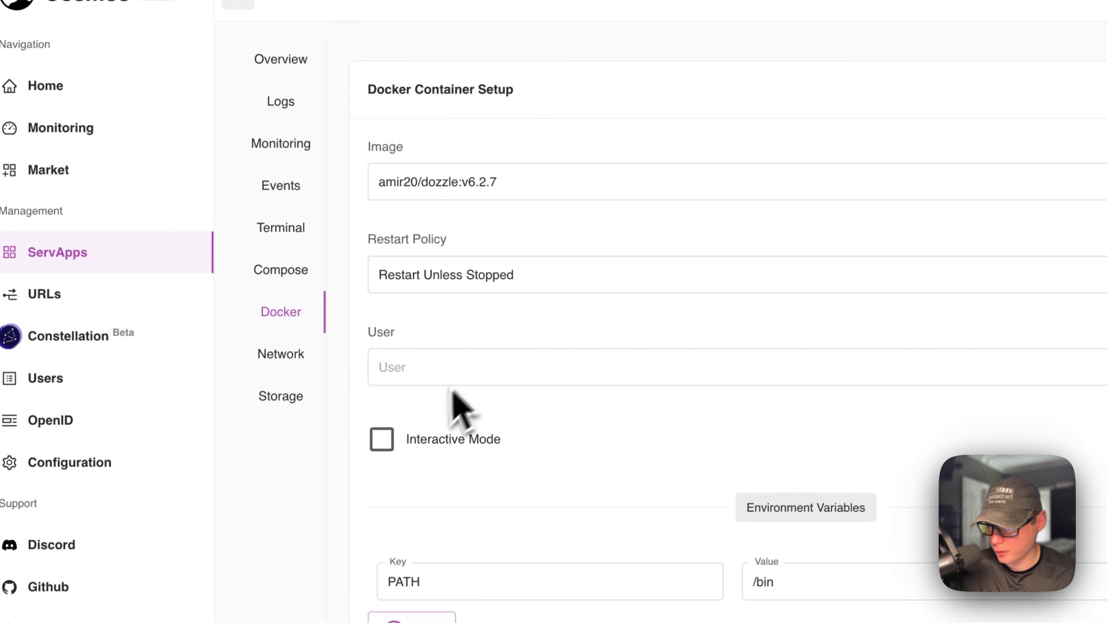
pyautogui.scroll(-5, 533, 455)
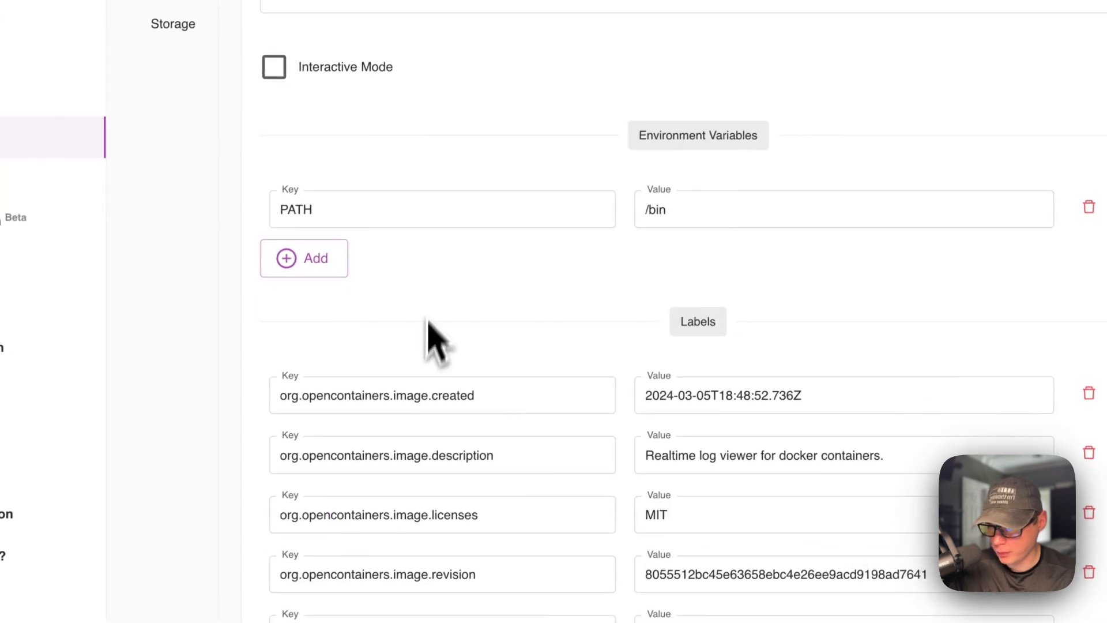
pyautogui.scroll(-6, 574, 254)
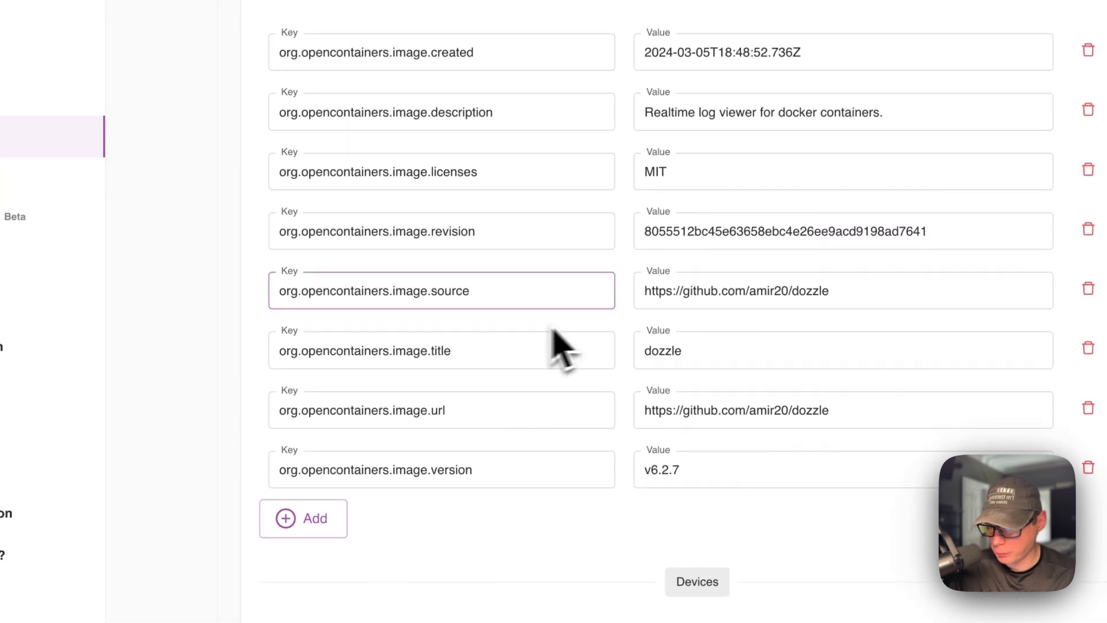
pyautogui.scroll(15, 564, 361)
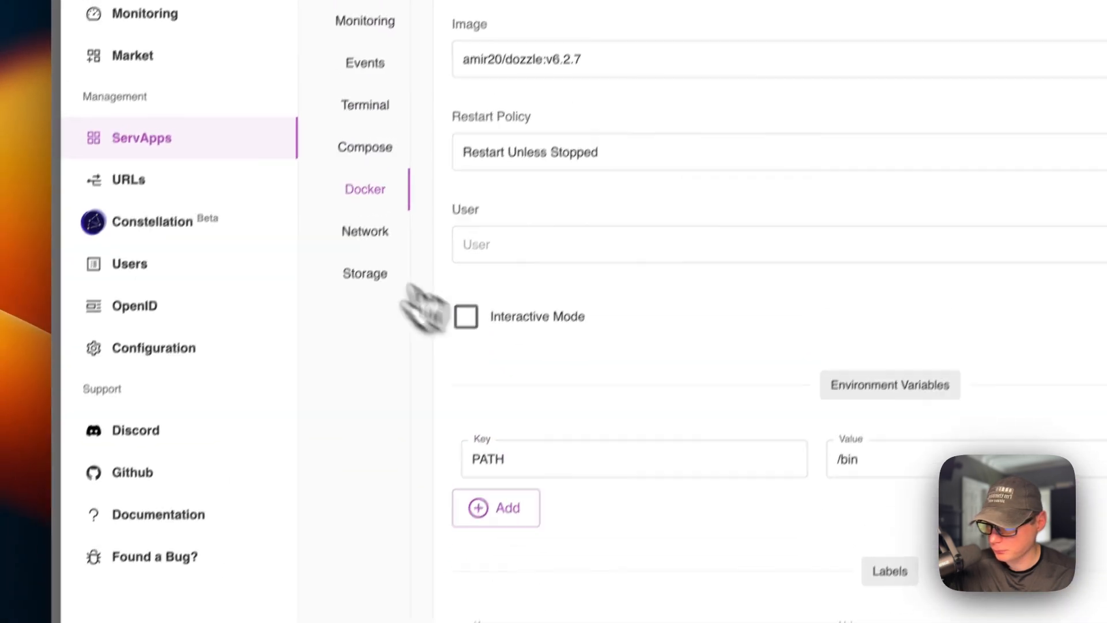
# - Examine big-bear-dozzle's network settings with its exposed ports, and its storage volume mounts
pyautogui.click(365, 231)
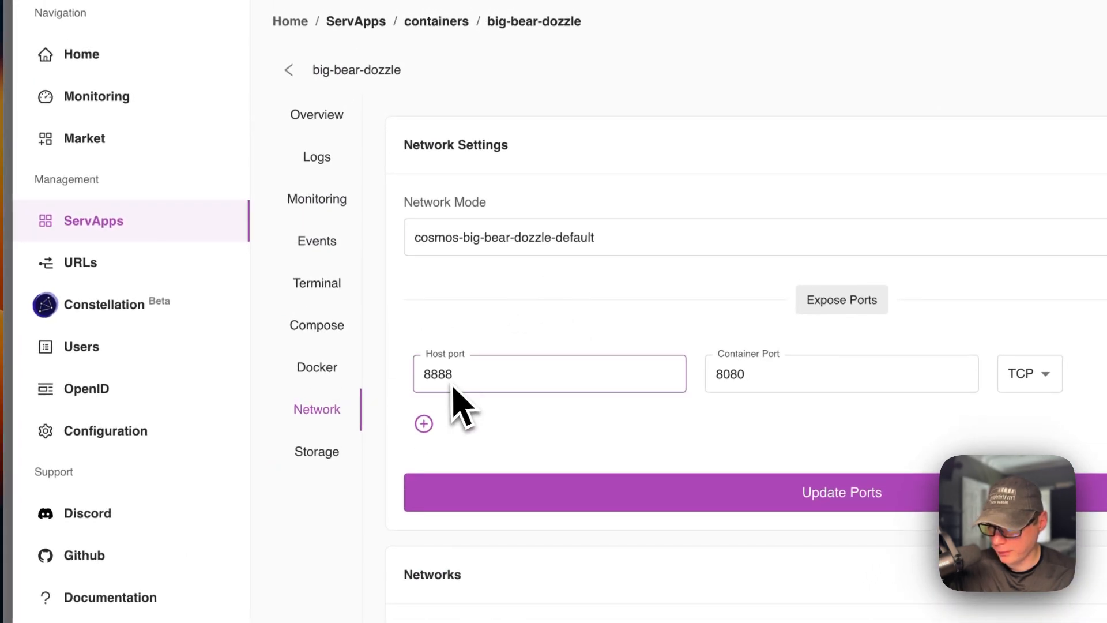
pyautogui.click(767, 383)
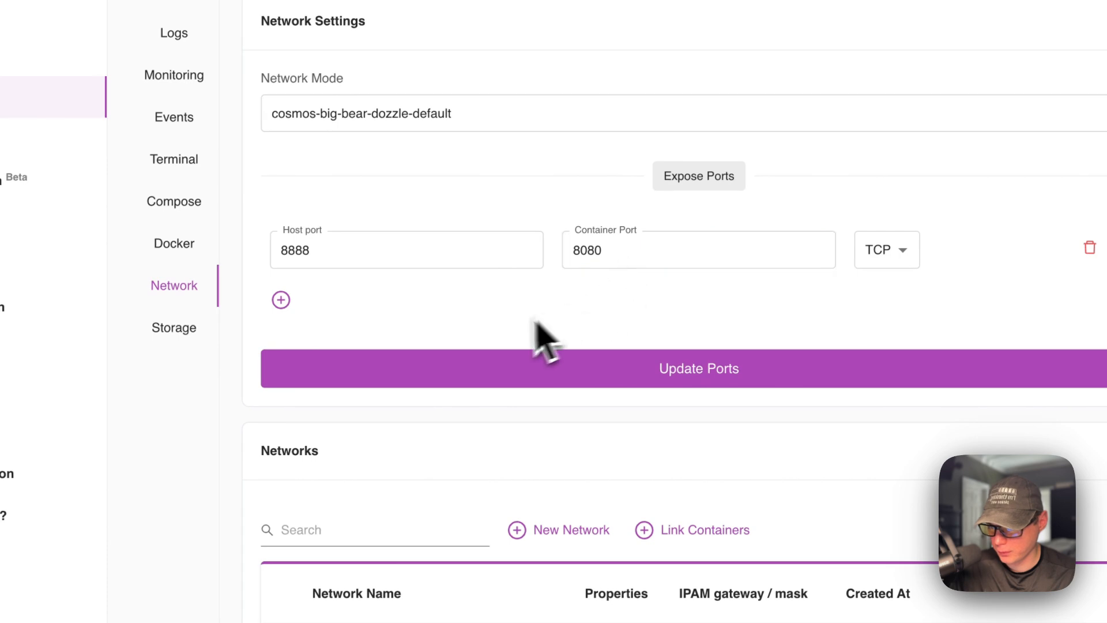
pyautogui.scroll(-5, 519, 346)
pyautogui.scroll(5, 488, 355)
pyautogui.click(173, 327)
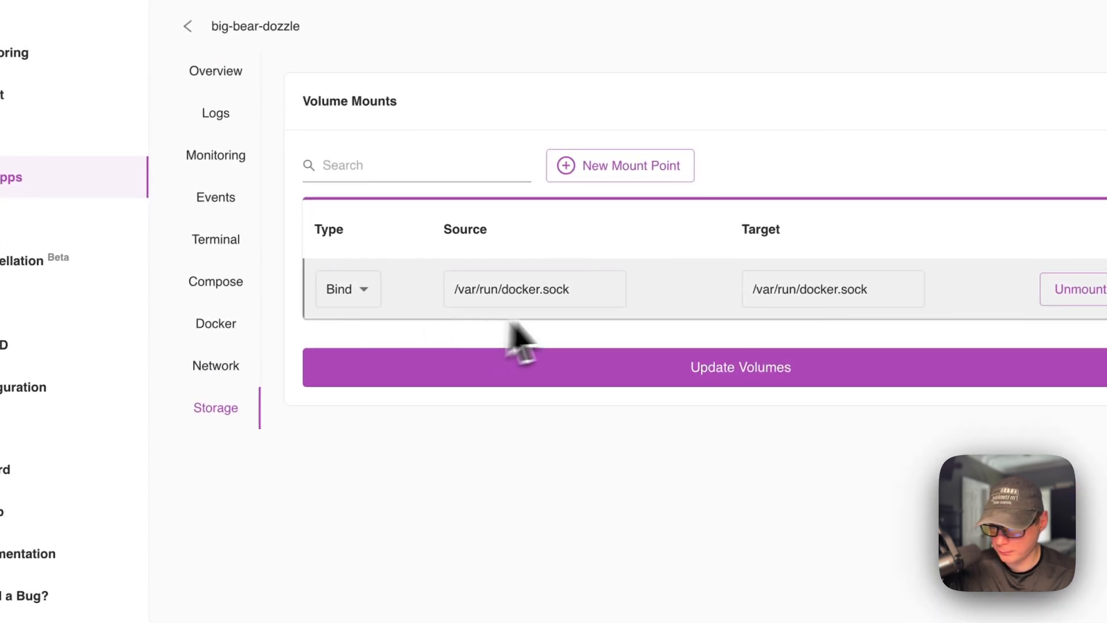
# - Open the Dozzle URL from the ServApp overview and examine its setup: target modes, host address with port, and basic security options
pyautogui.click(216, 62)
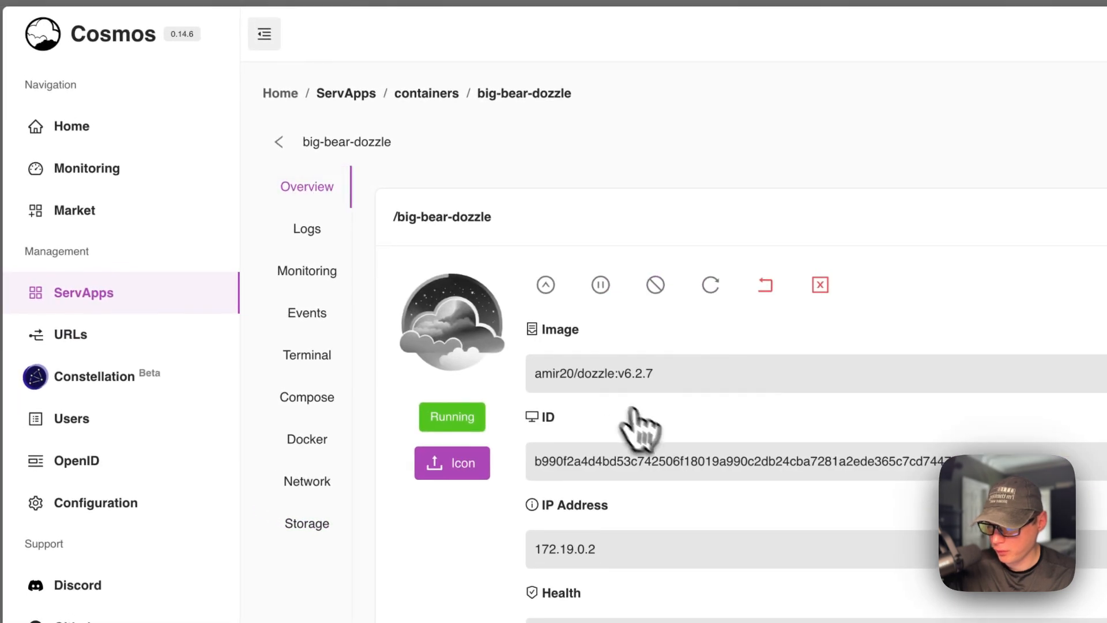
pyautogui.scroll(-3, 640, 427)
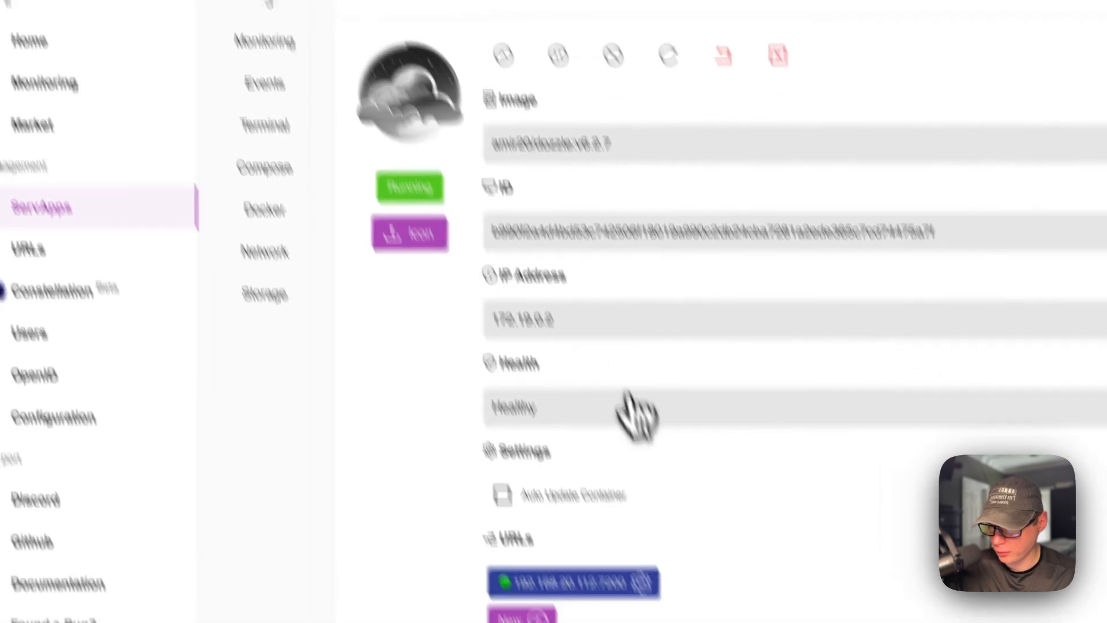
pyautogui.click(576, 451)
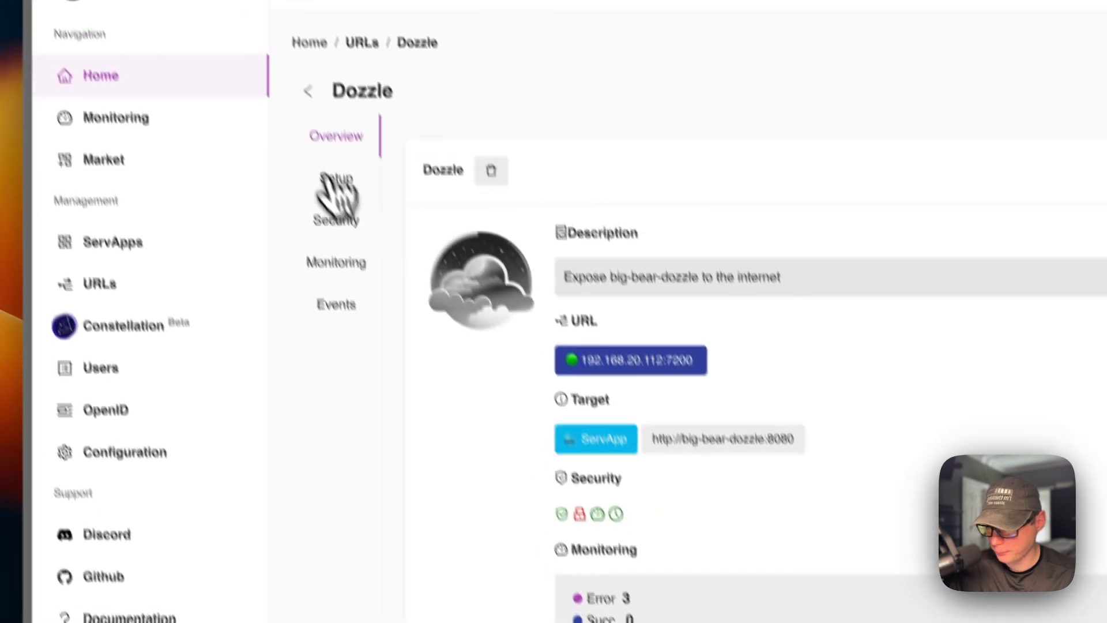
pyautogui.click(271, 36)
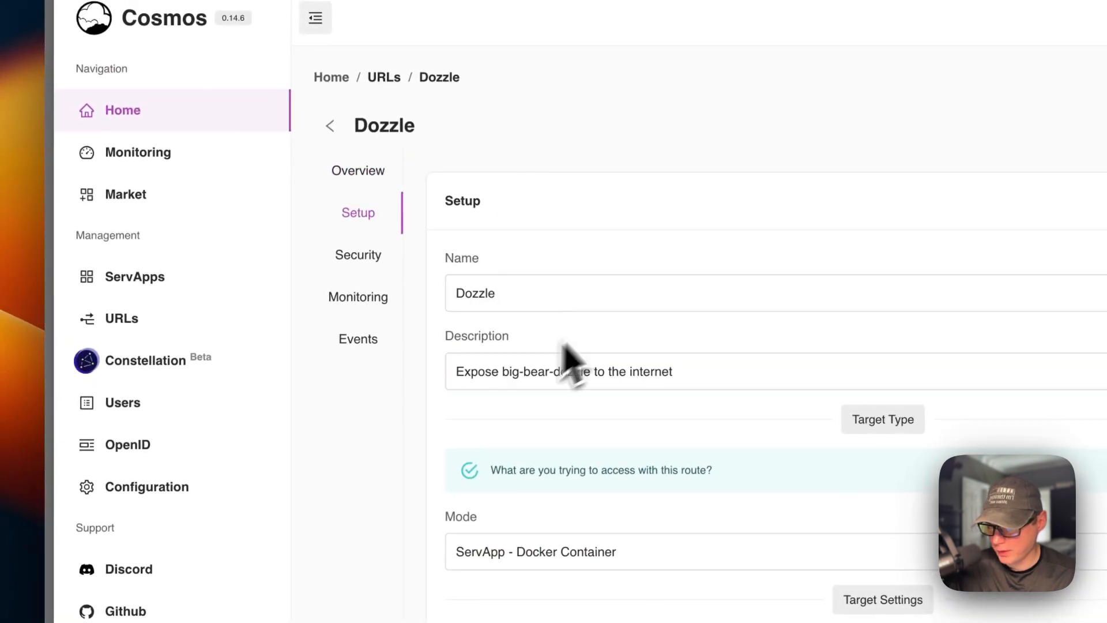
pyautogui.scroll(-3, 527, 450)
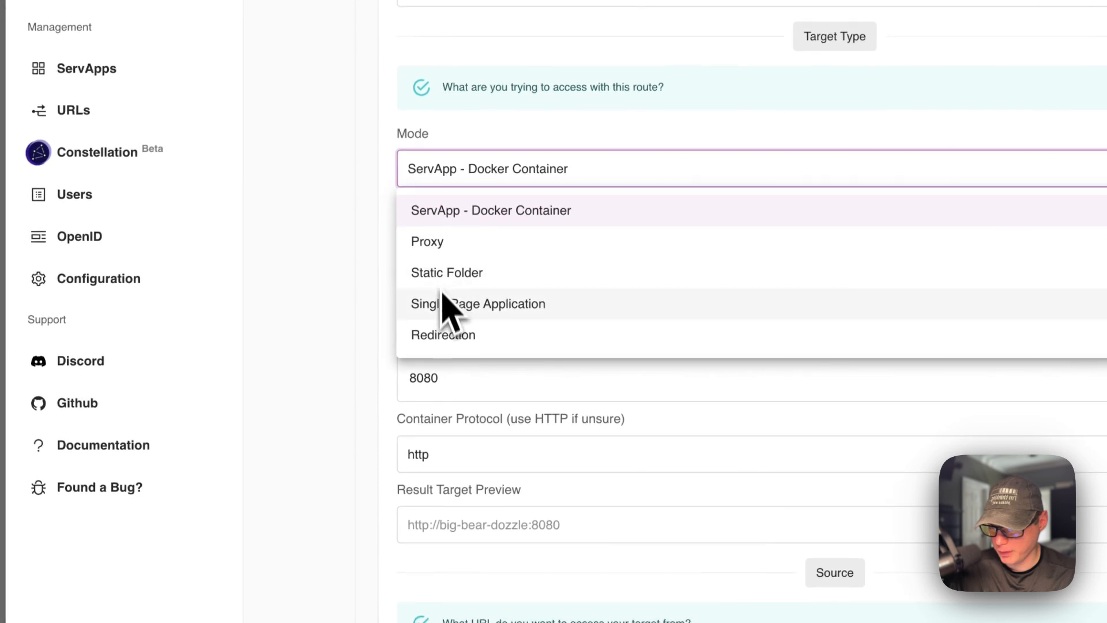
pyautogui.click(333, 249)
pyautogui.scroll(-6, 465, 404)
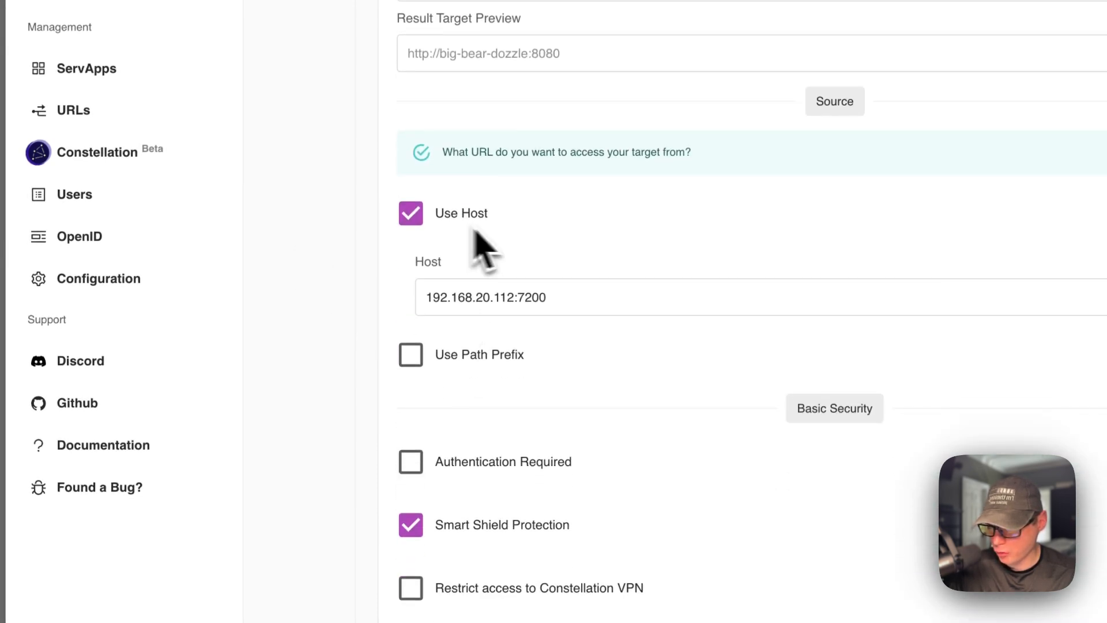
pyautogui.moveTo(426, 297); pyautogui.dragTo(885, 300)
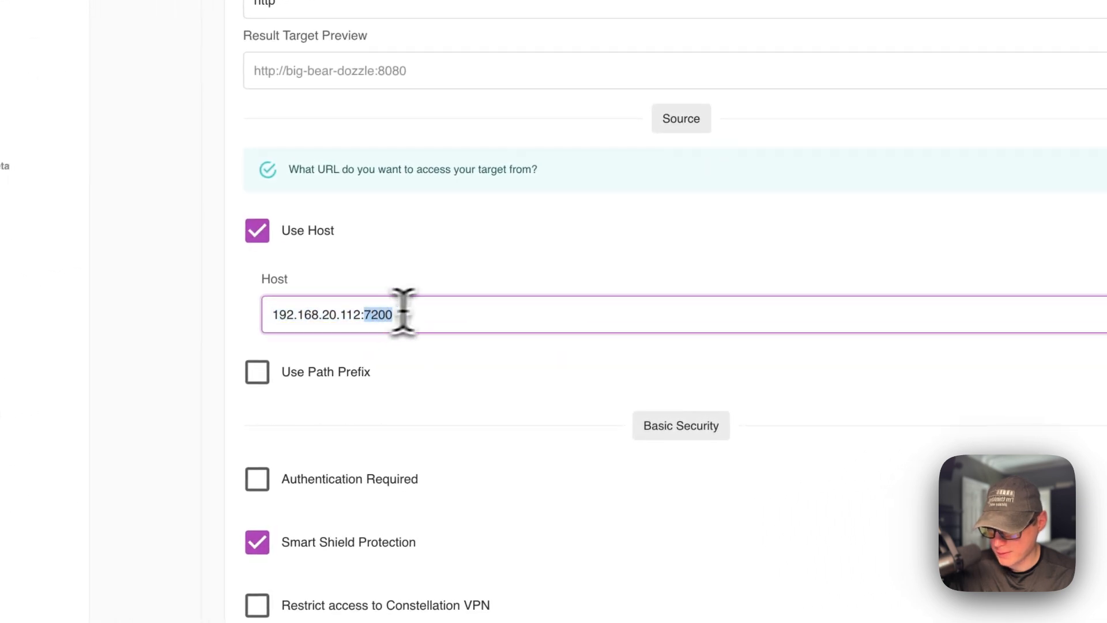
pyautogui.scroll(-3, 270, 399)
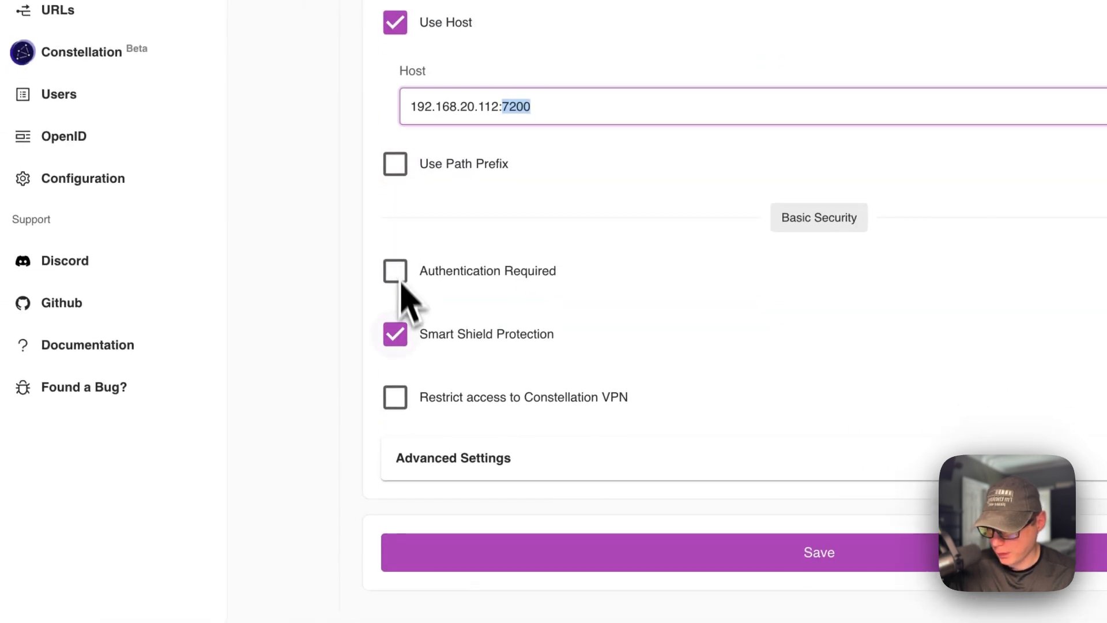
pyautogui.scroll(10, 477, 351)
# - Examine the Dozzle URL's security settings and its monitoring charts for requests and resources
pyautogui.click(333, 196)
pyautogui.scroll(-15, 512, 354)
pyautogui.scroll(-3, 506, 355)
pyautogui.scroll(15, 507, 359)
pyautogui.click(338, 242)
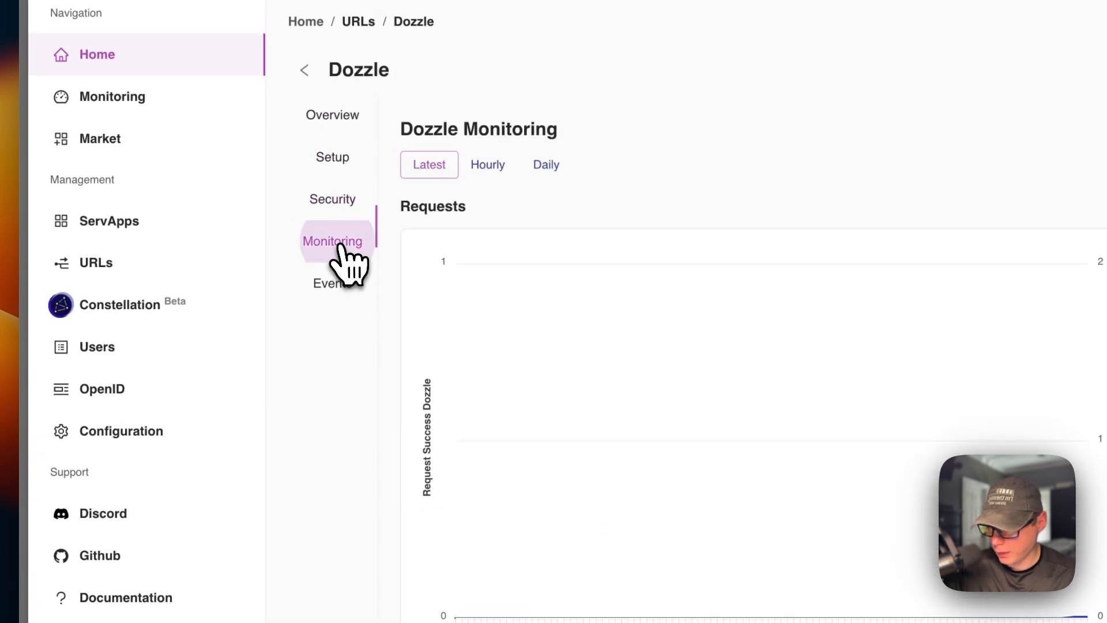
pyautogui.scroll(-2, 421, 318)
pyautogui.moveTo(1087, 220)
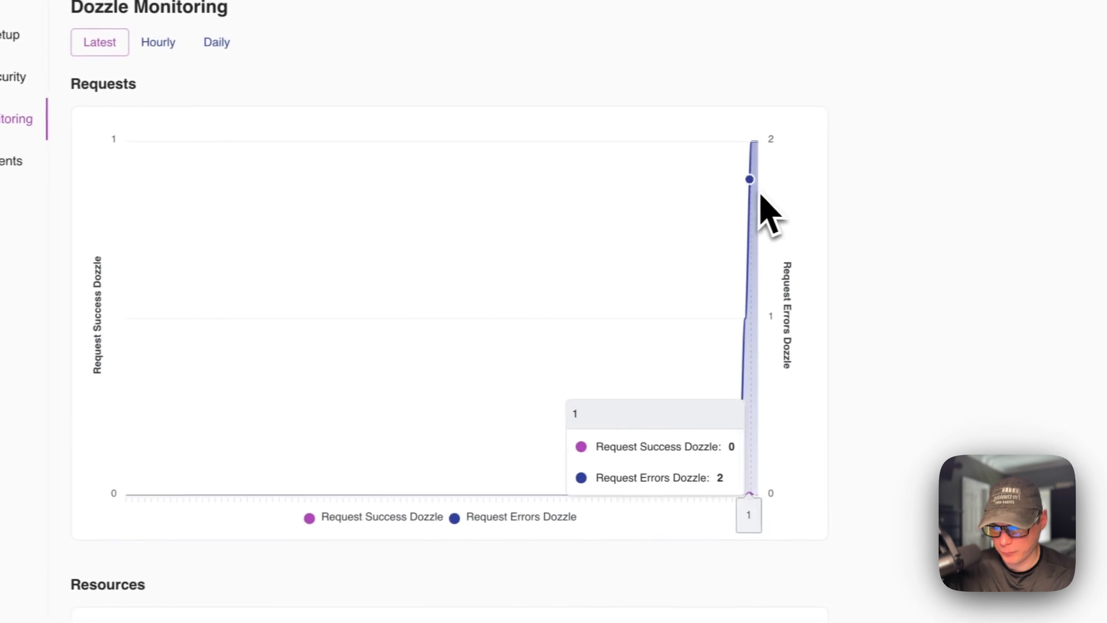
pyautogui.scroll(-4, 749, 202)
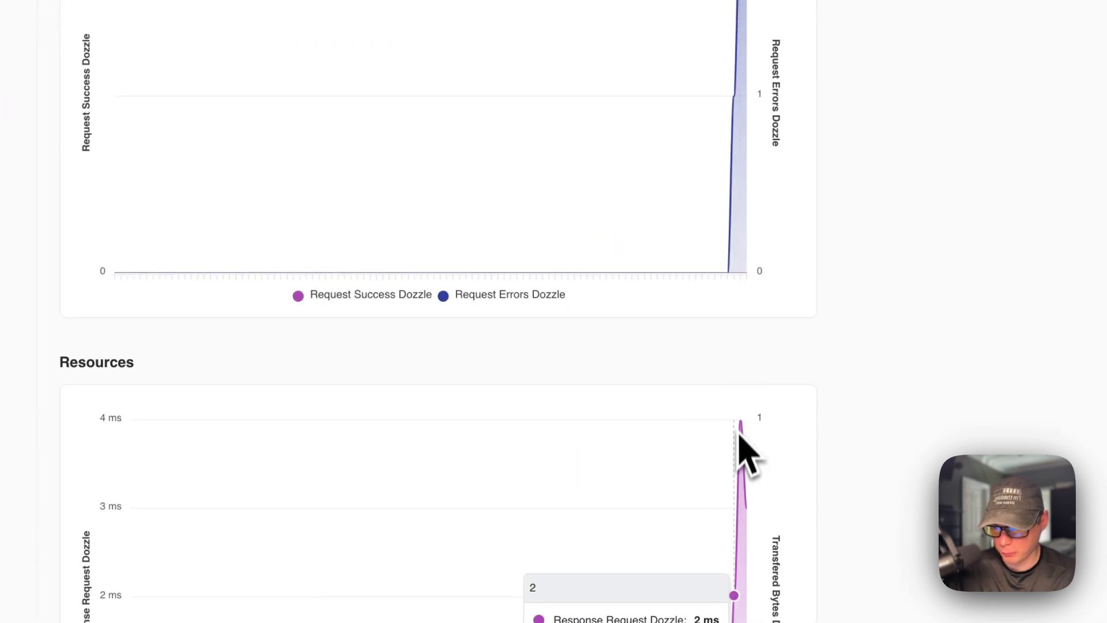
# - Examine the Dozzle URL's events, including the details of the newest Proxy Response Dozzle error, and return to the URL's overview
pyautogui.scroll(6, 507, 371)
pyautogui.click(292, 269)
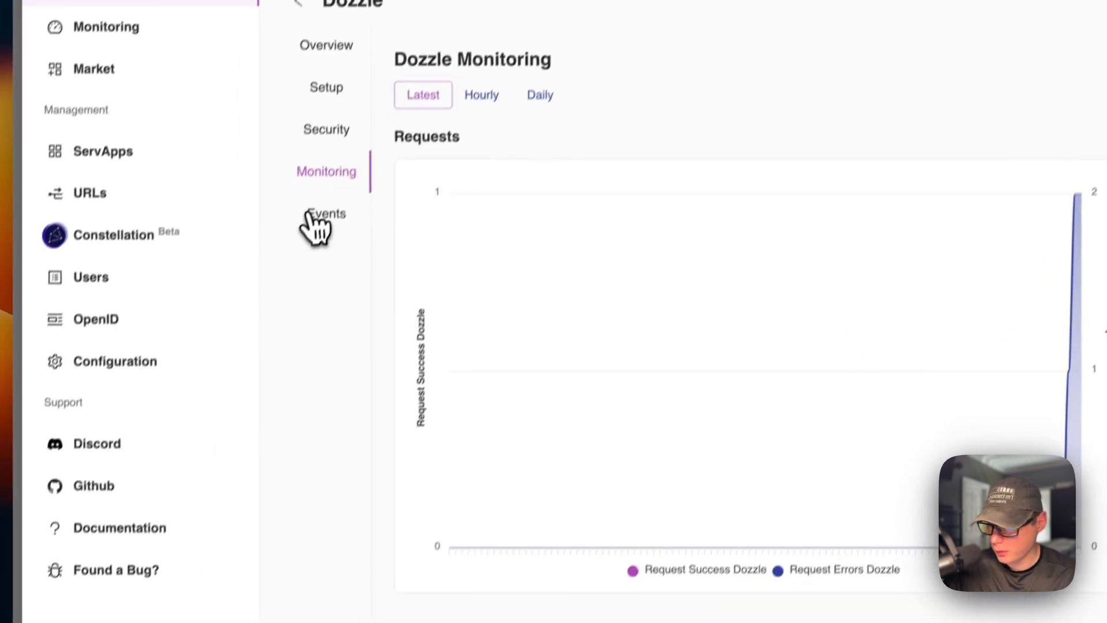
pyautogui.scroll(-2, 640, 314)
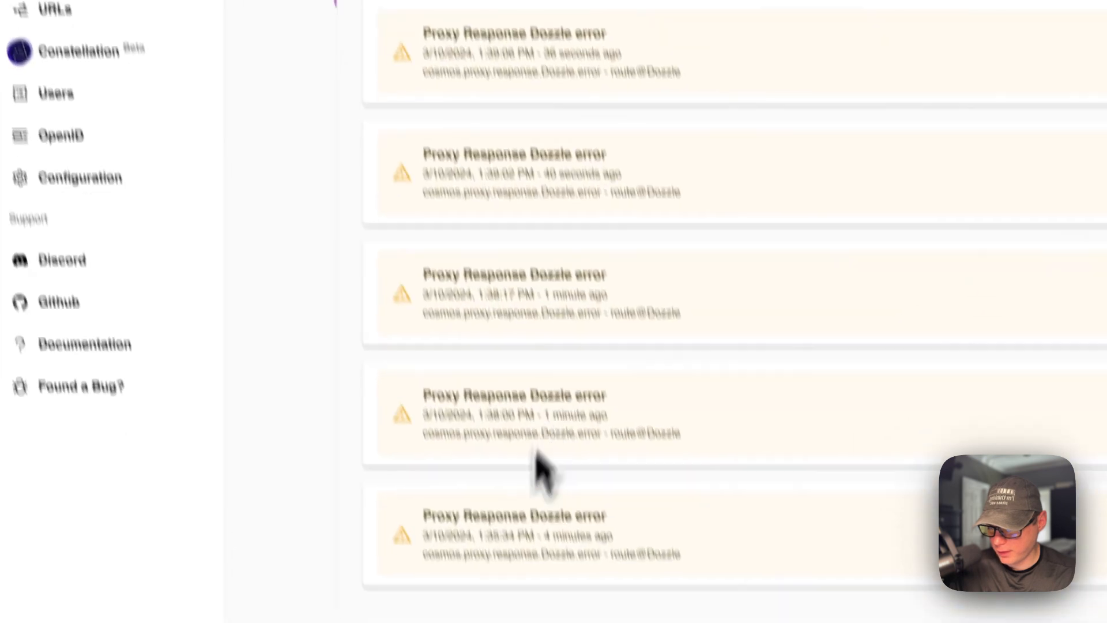
pyautogui.click(510, 64)
pyautogui.scroll(-2, 559, 383)
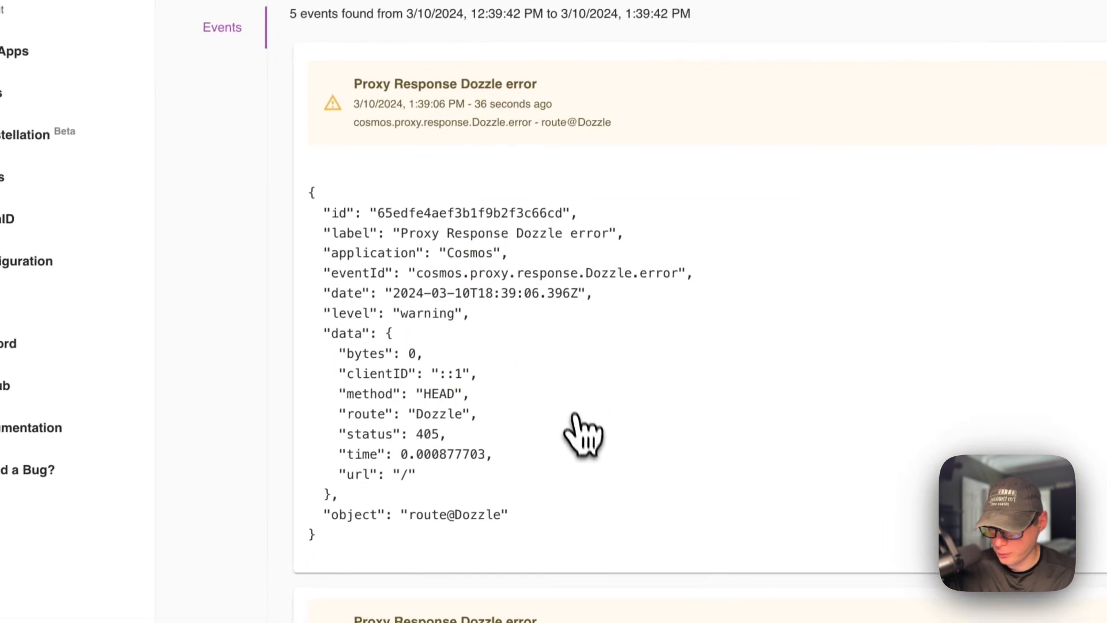
pyautogui.scroll(3, 593, 459)
pyautogui.click(329, 151)
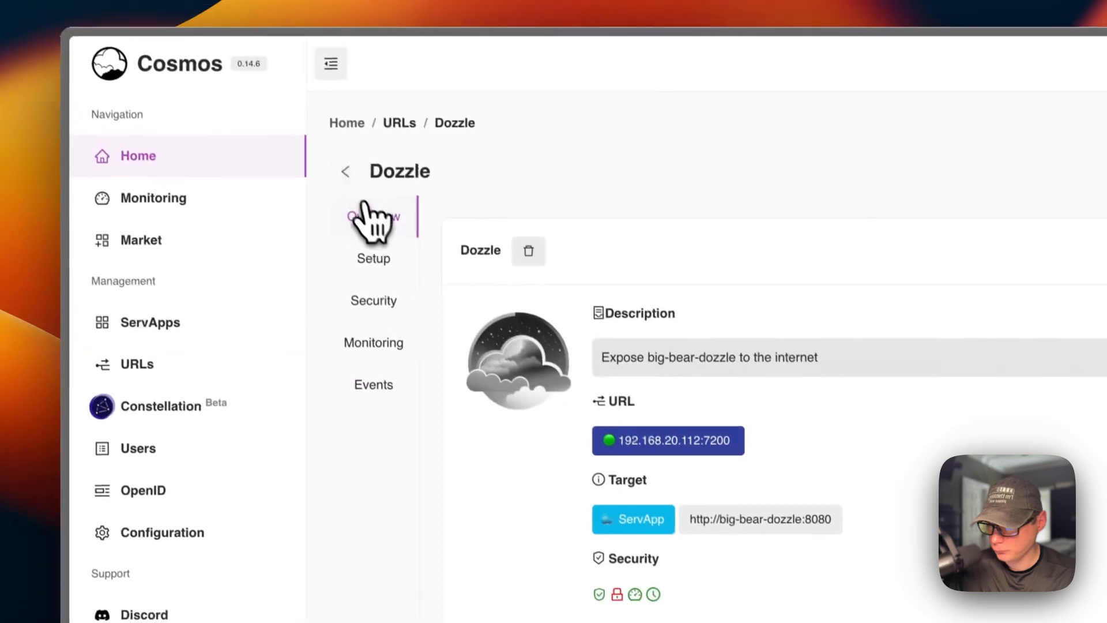
# - Open Dozzle through big-bear-dozzle's URL in the ServApps list, check its container dashboard, and close it
pyautogui.click(154, 331)
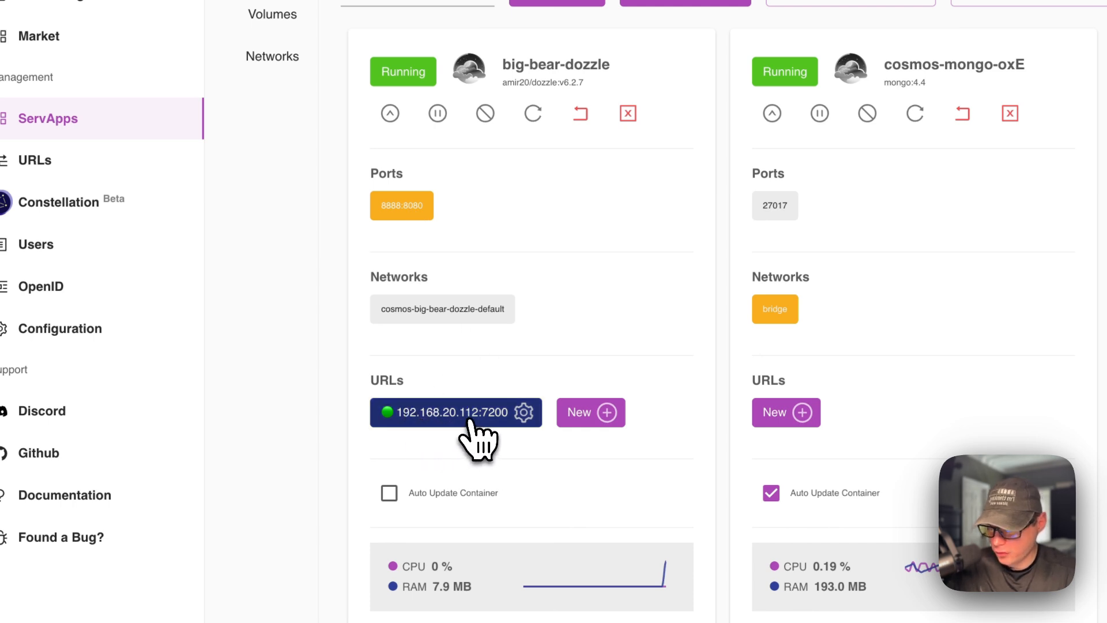
pyautogui.click(470, 418)
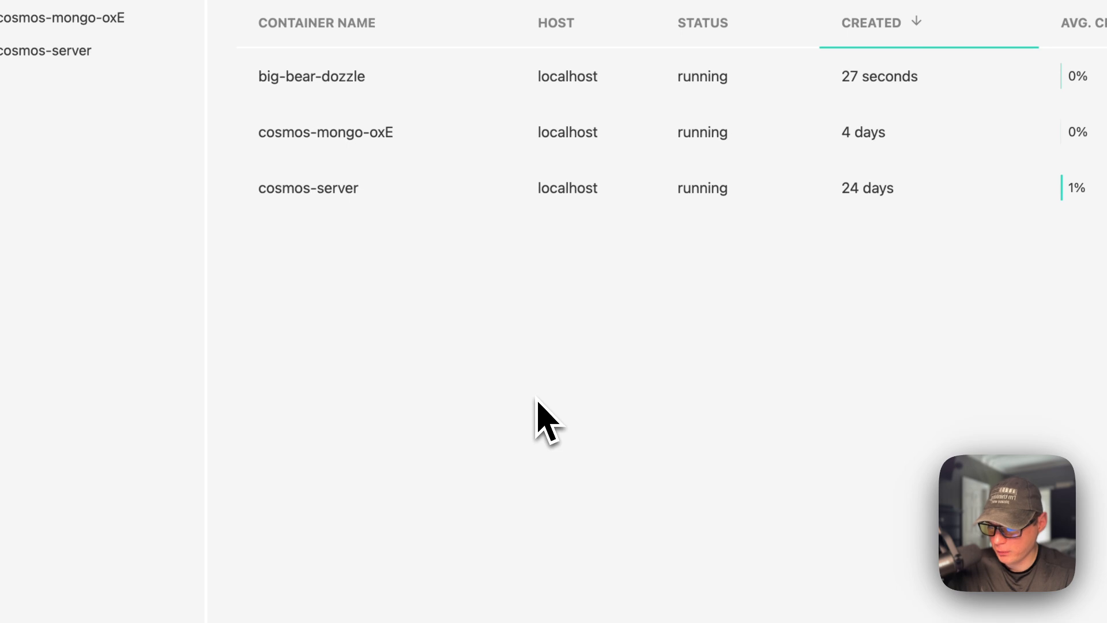
pyautogui.press('super+w')
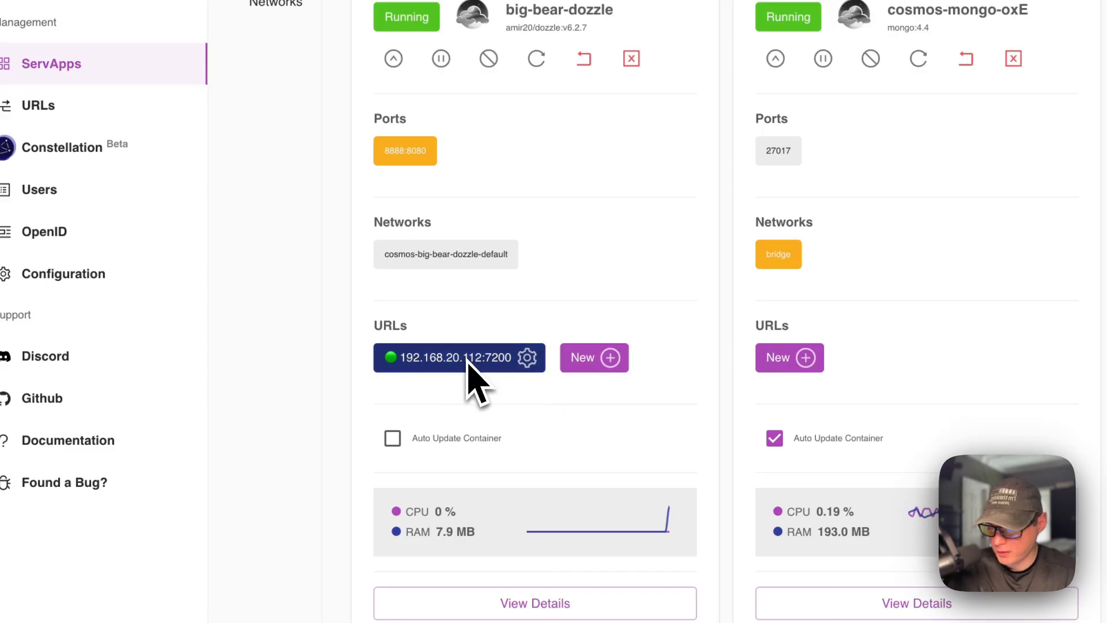
# - Clear big-bear-dozzle's host port for container port 8080 and update the ServApp's exposed ports
pyautogui.moveTo(419, 158)
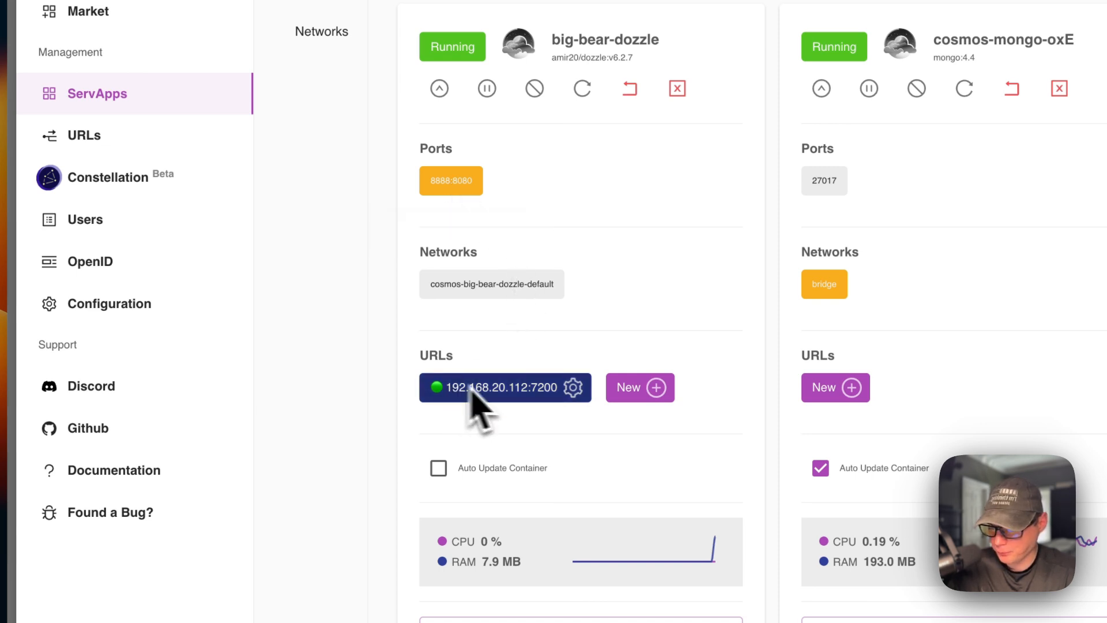
pyautogui.click(482, 438)
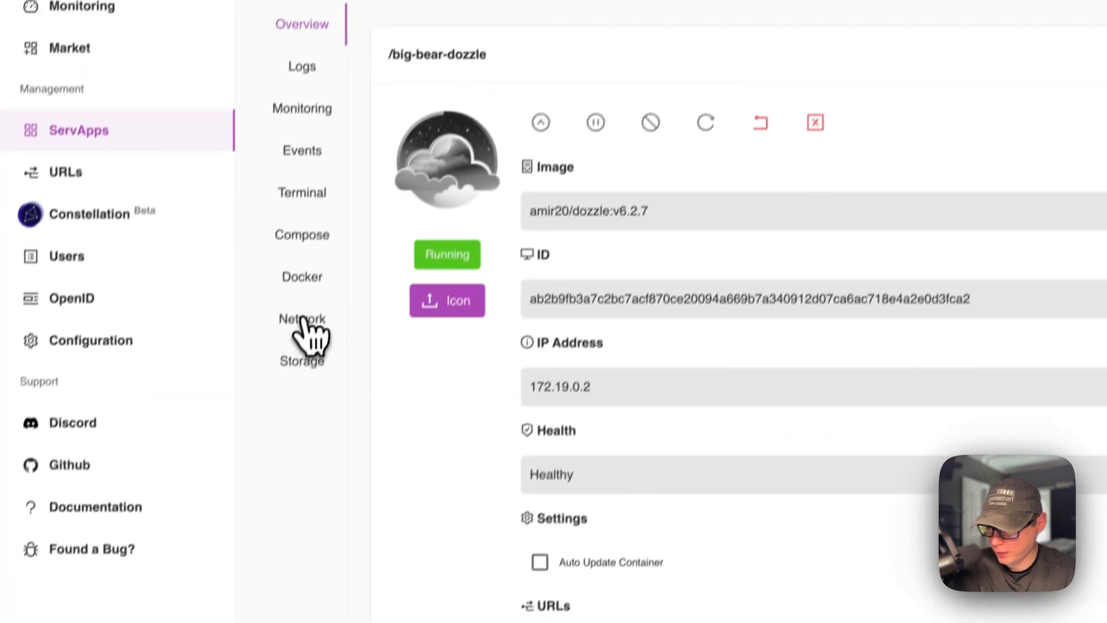
pyautogui.click(378, 99)
pyautogui.click(491, 318)
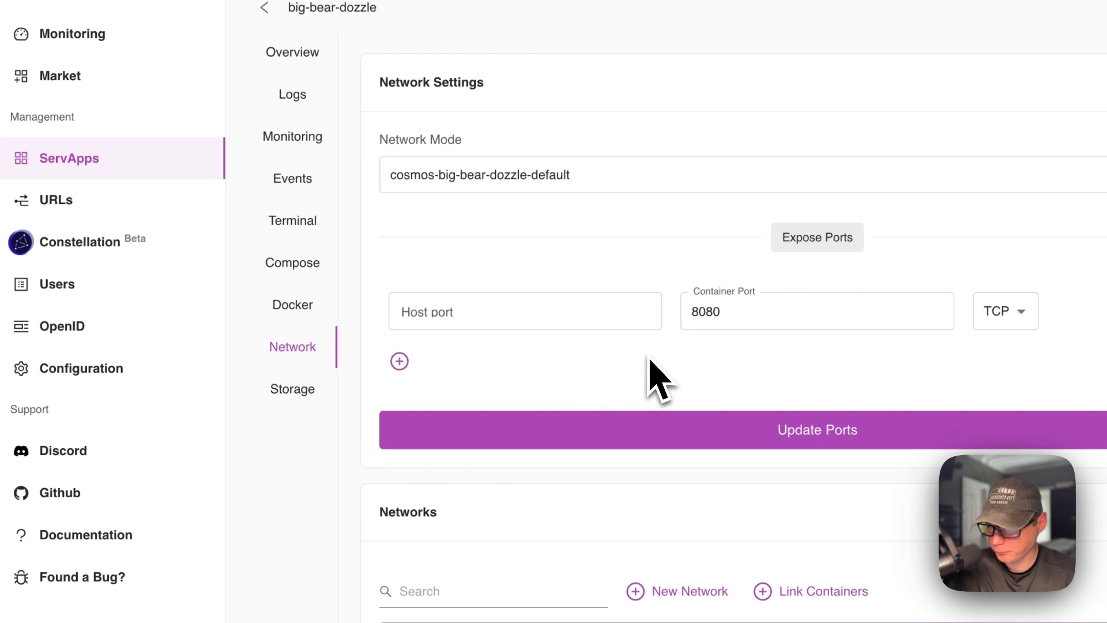
pyautogui.click(678, 434)
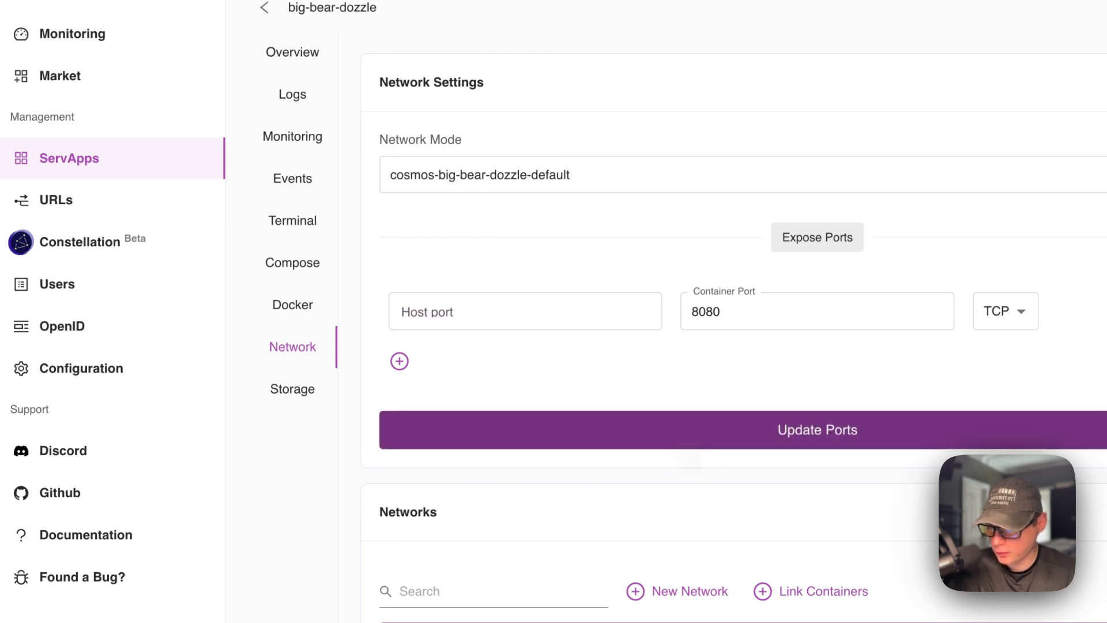
# - Check big-bear-dozzle's port in the ServApps list, test that Dozzle opens through its URL, and close it
pyautogui.click(132, 164)
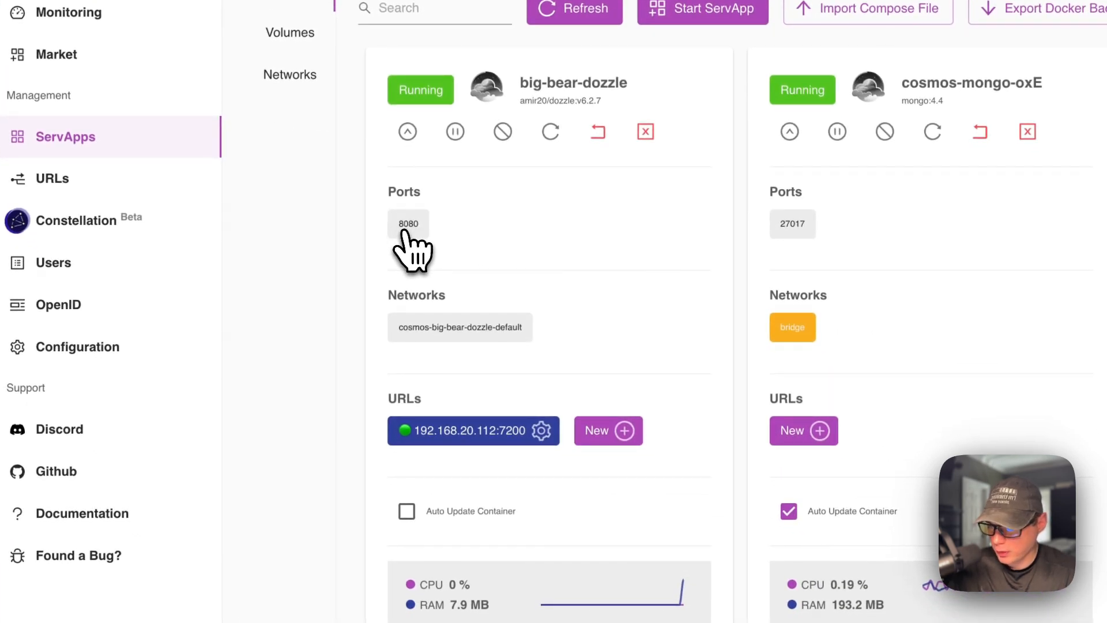
pyautogui.click(479, 434)
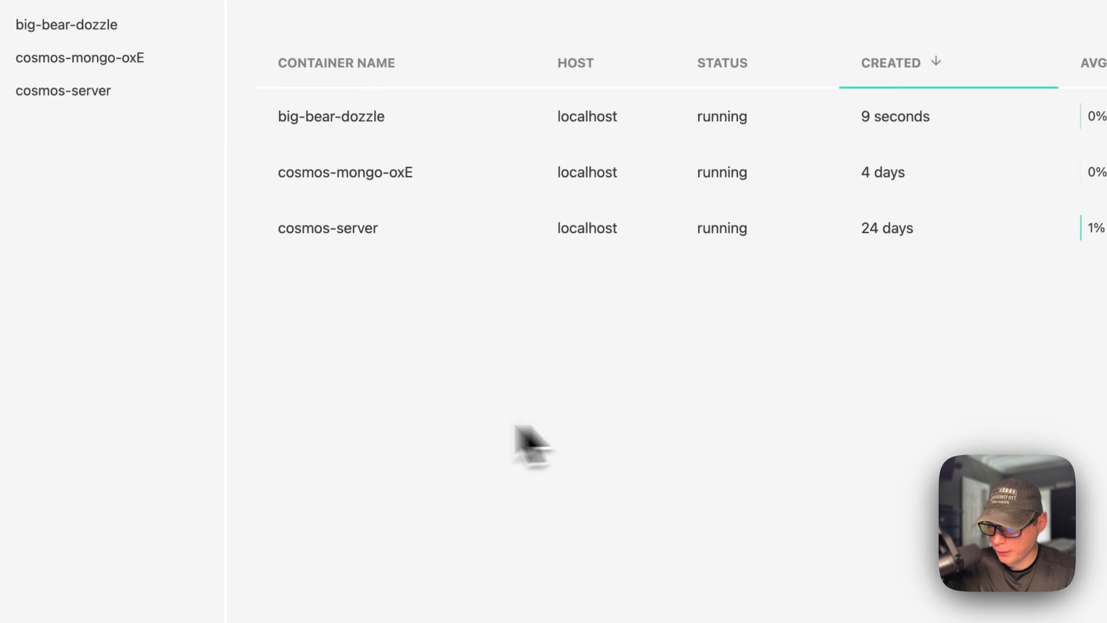
pyautogui.press('super+w')
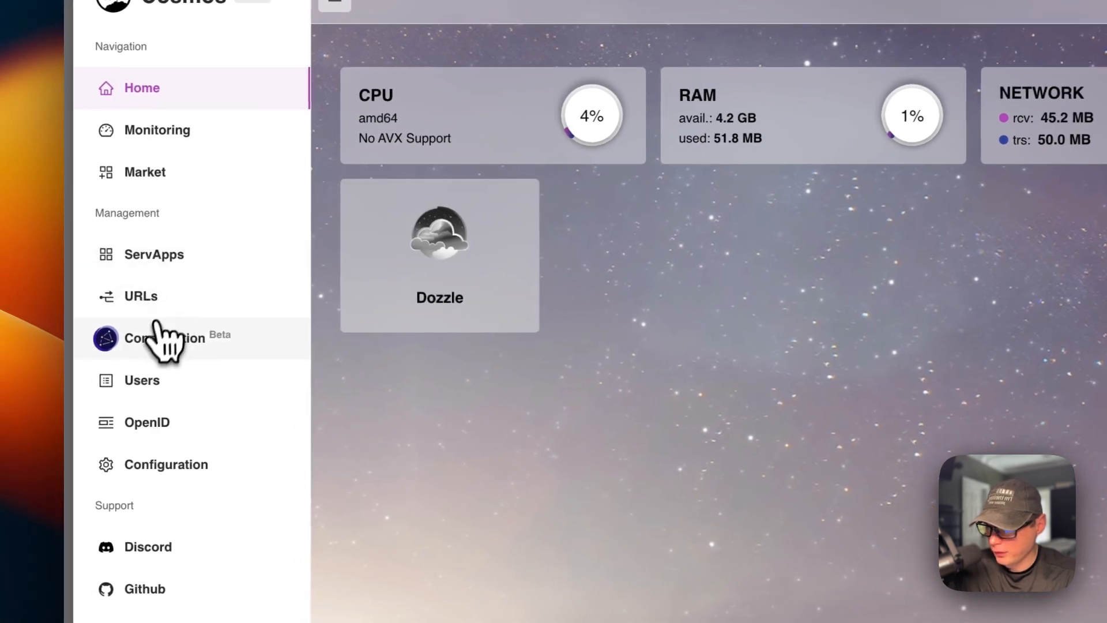
# - Look over the ServApps list, return to the Cosmos home page, and launch Dozzle from there
pyautogui.click(151, 256)
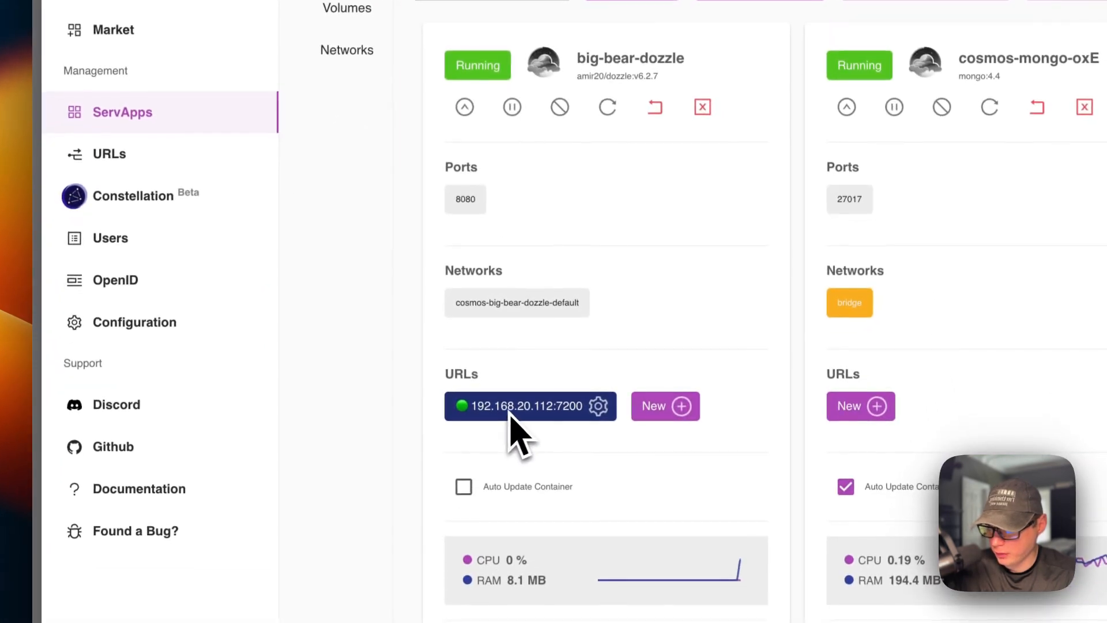
pyautogui.click(148, 181)
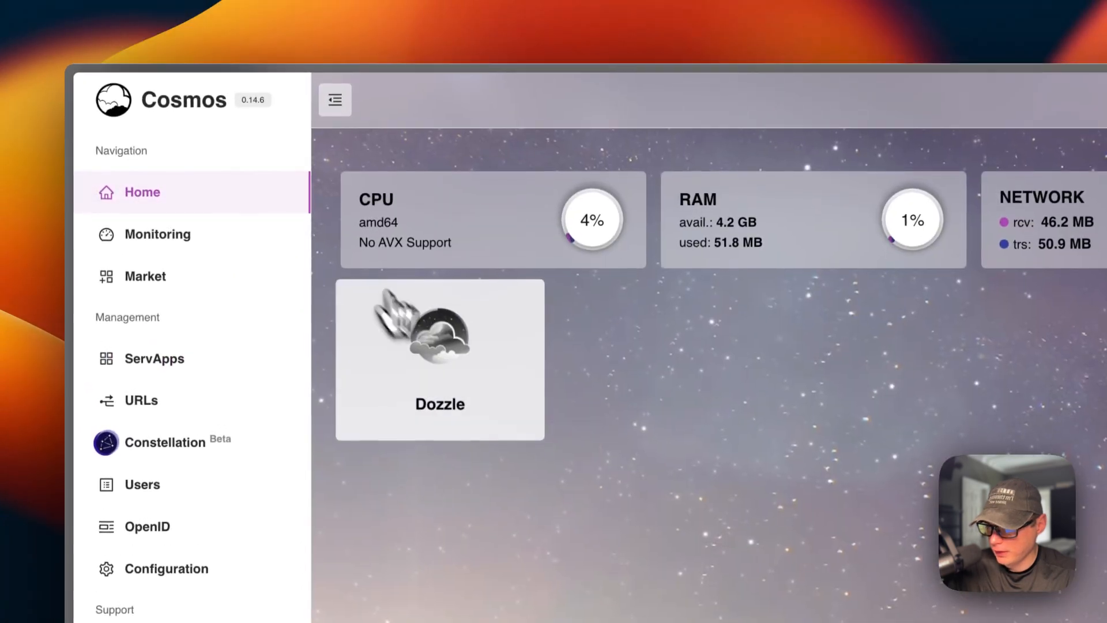
pyautogui.click(441, 363)
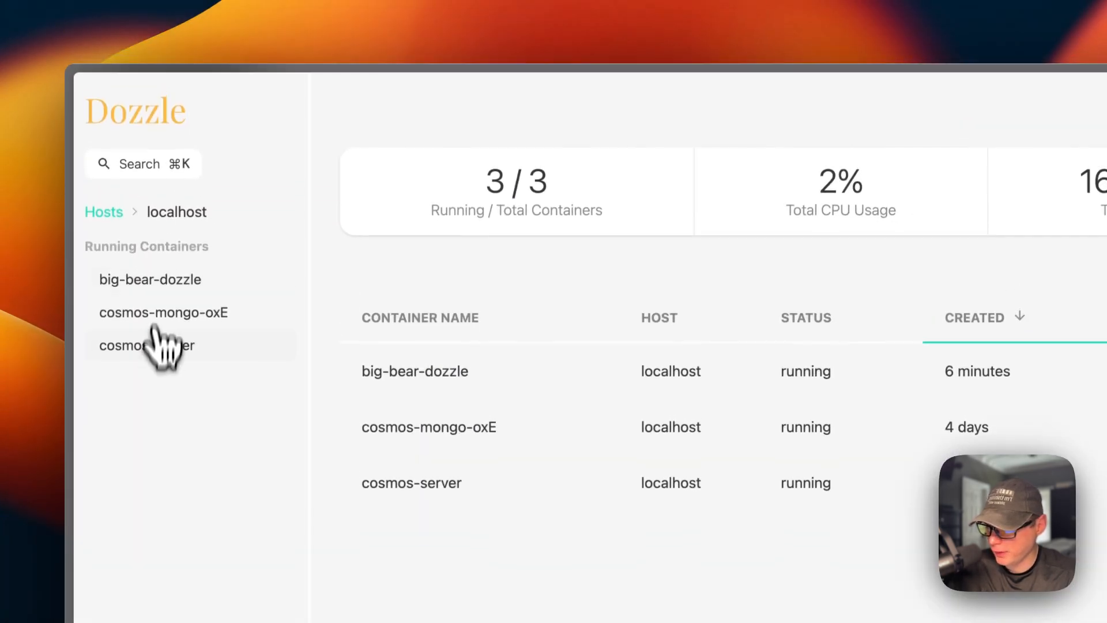
# - Use Dozzle's container search to view the logs of cosmos-mongo-oxE and cosmos-server
pyautogui.click(138, 167)
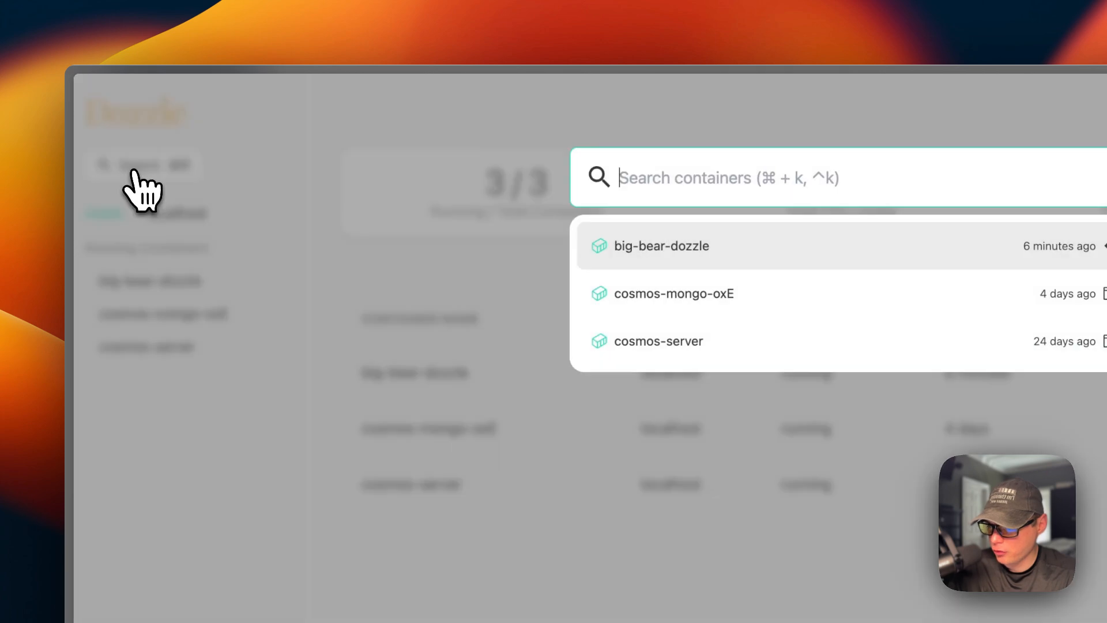
pyautogui.click(641, 257)
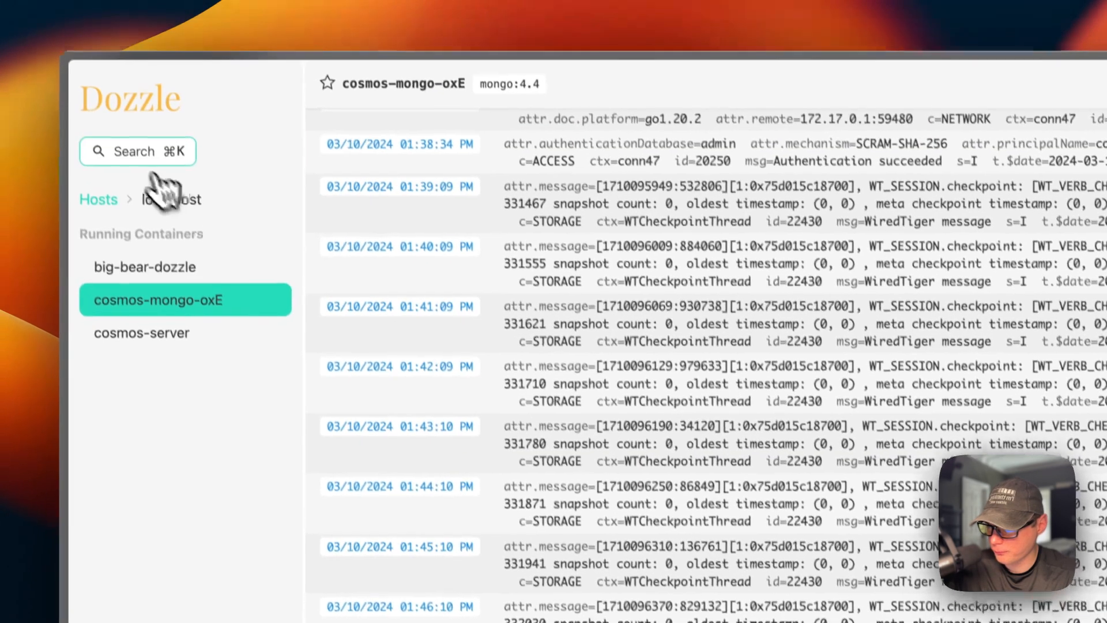
pyautogui.click(132, 115)
pyautogui.click(646, 324)
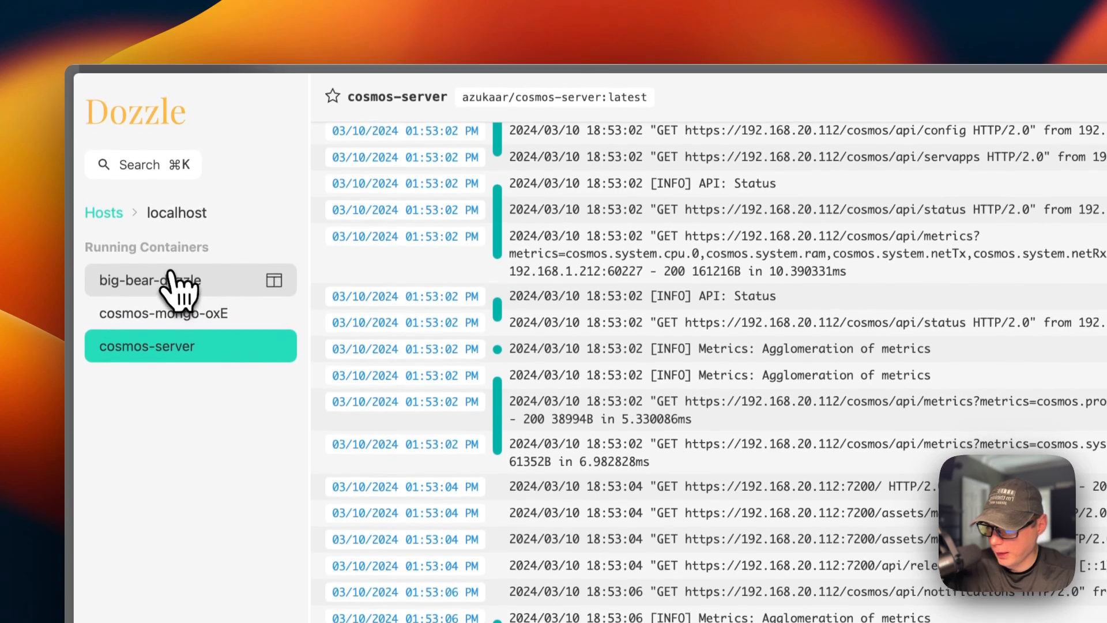
# - Bring up Dozzle's container search twice and dismiss it without choosing a container
pyautogui.moveTo(176, 264)
pyautogui.press('super+k')
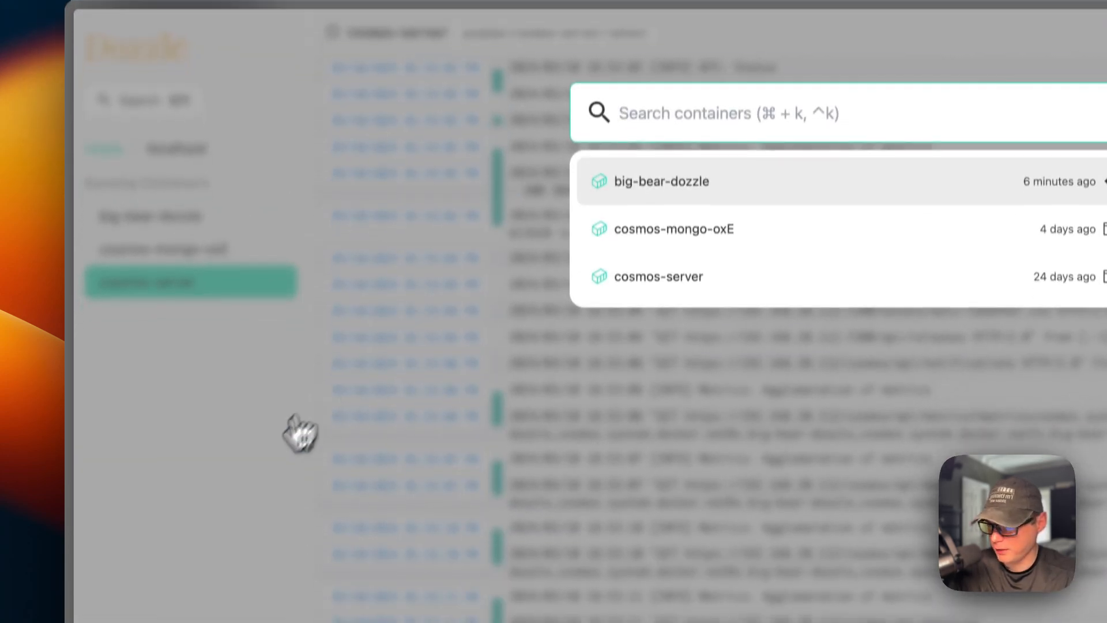
pyautogui.click(292, 485)
pyautogui.press('super+k')
pyautogui.click(222, 306)
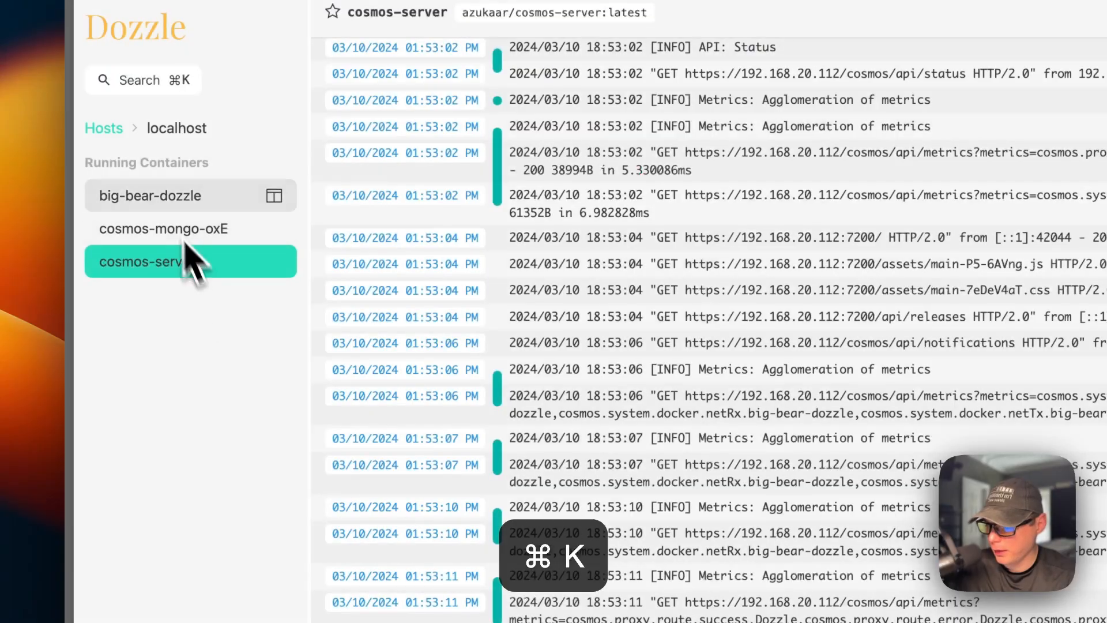
# - Pin big-bear-dozzle's logs as a side column, view cosmos-mongo-oxE's logs beside it, and close the column from the dashboard
pyautogui.click(274, 197)
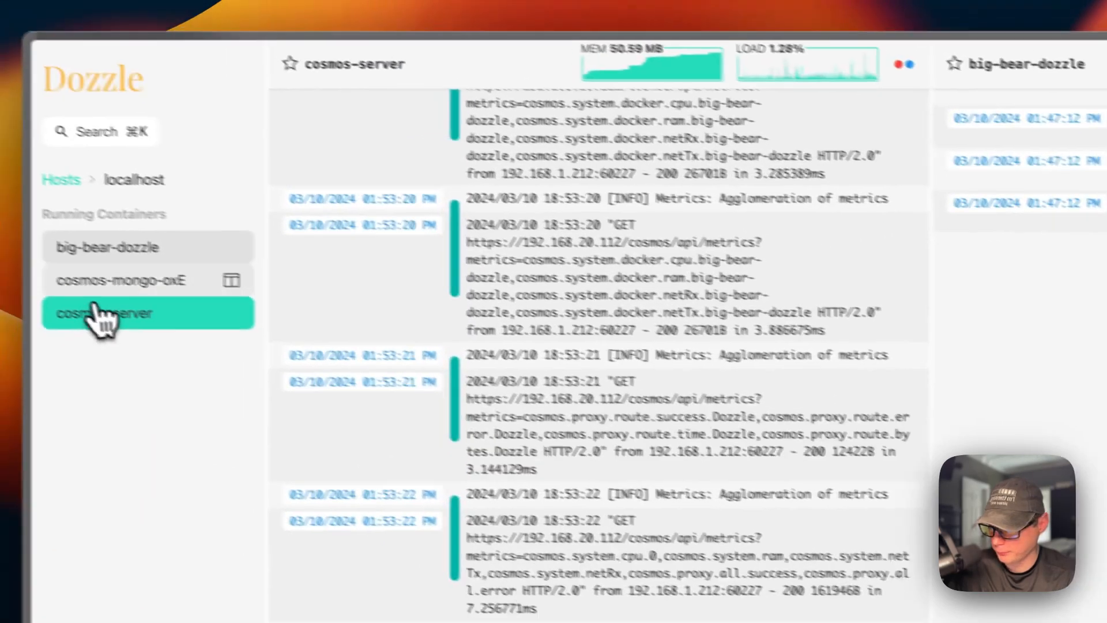
pyautogui.click(132, 281)
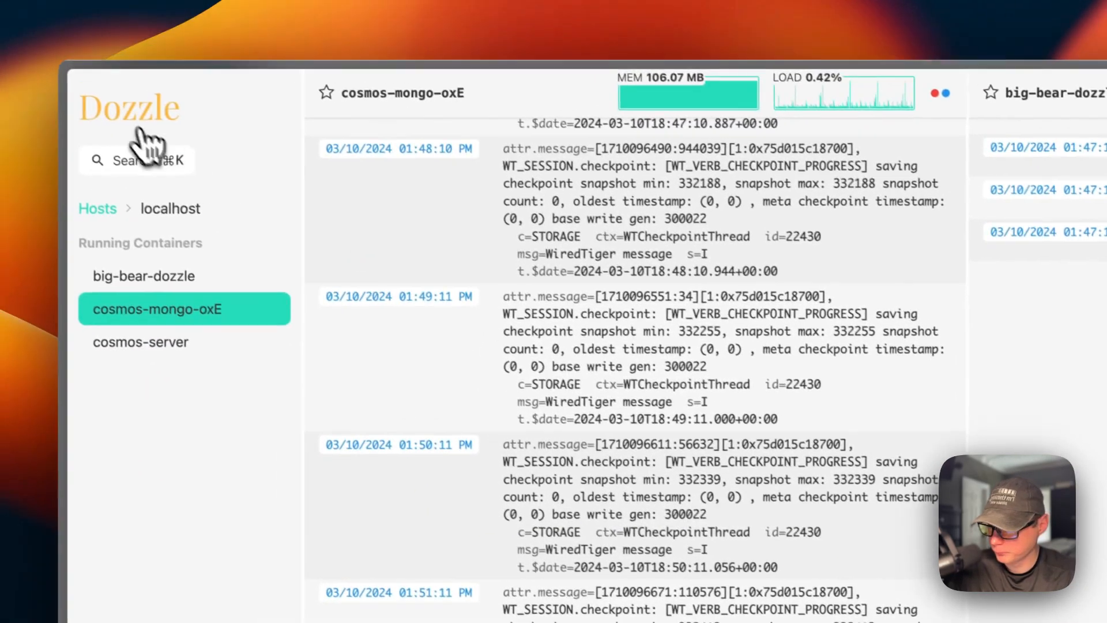
pyautogui.click(35, 63)
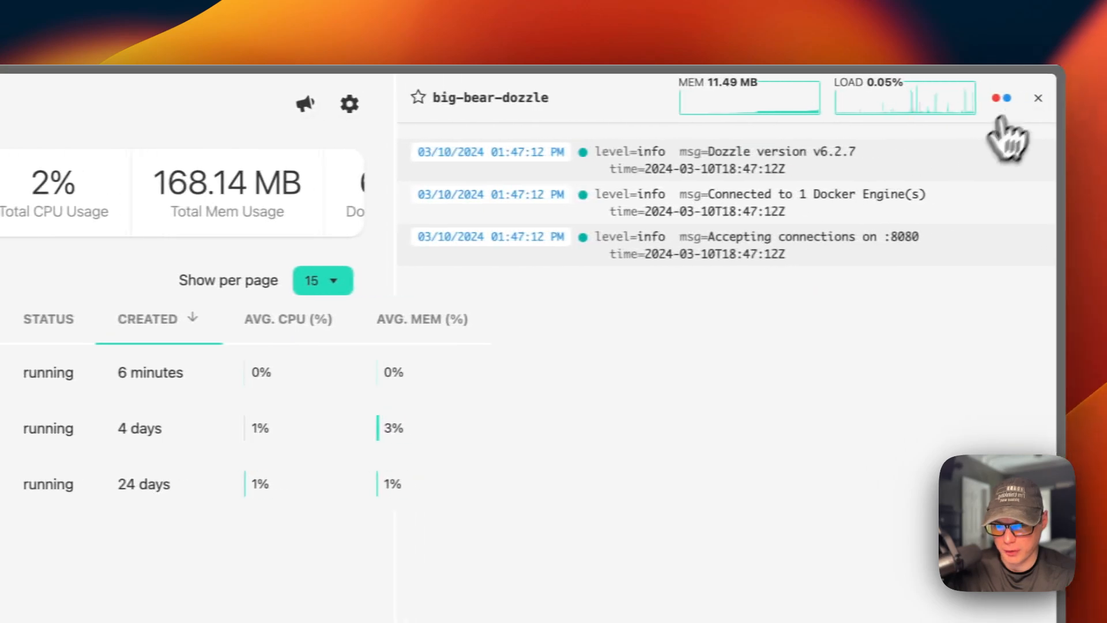
pyautogui.click(1022, 100)
# - Open big-bear-dozzle's logs and show only the STDOUT stream
pyautogui.click(46, 276)
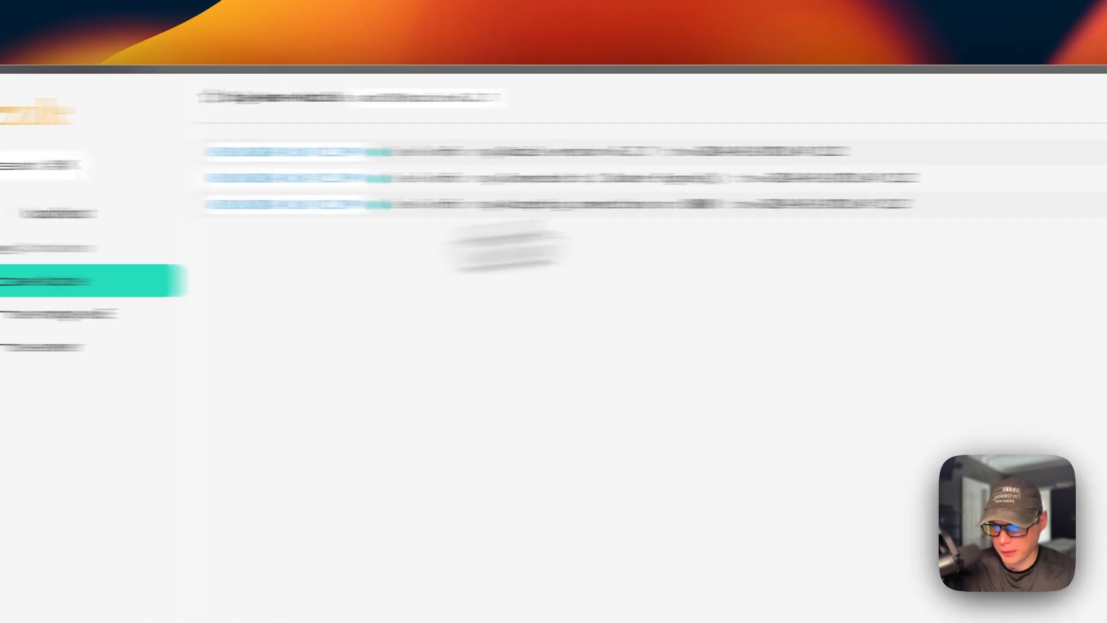
pyautogui.click(1014, 98)
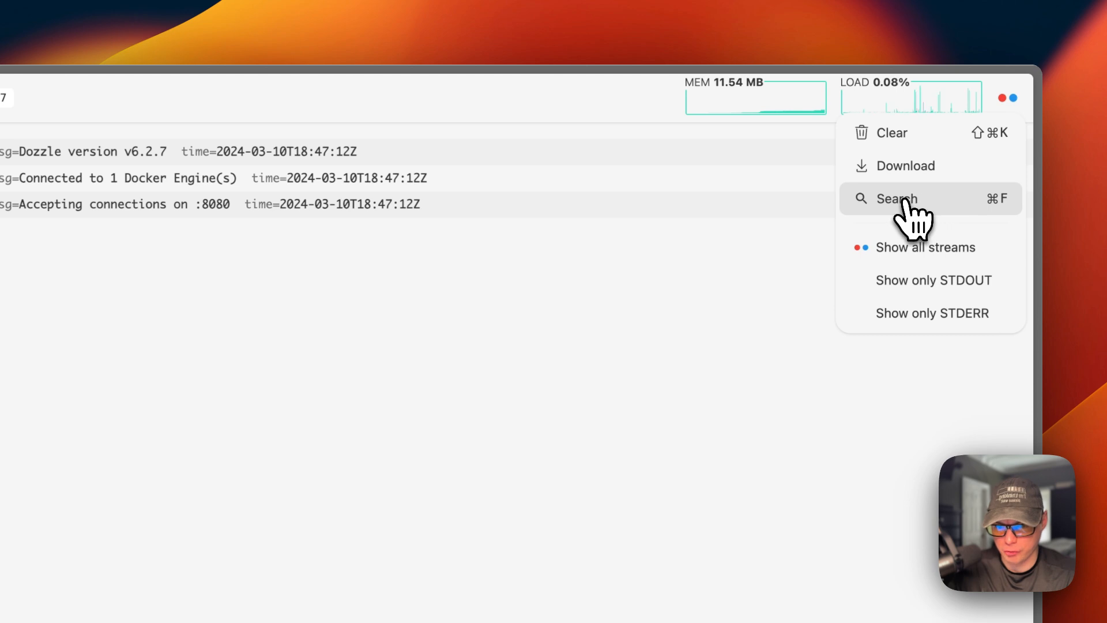
pyautogui.click(908, 283)
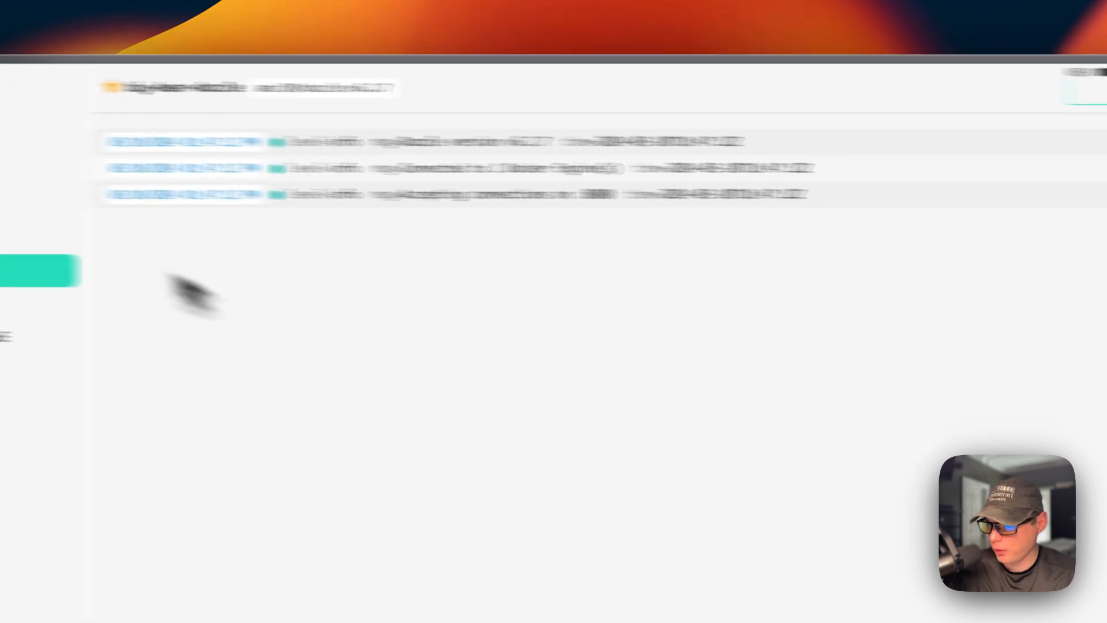
# - Review the dashboard's resource figures and Dozzle's display settings and options, and return to the dashboard
pyautogui.click(129, 129)
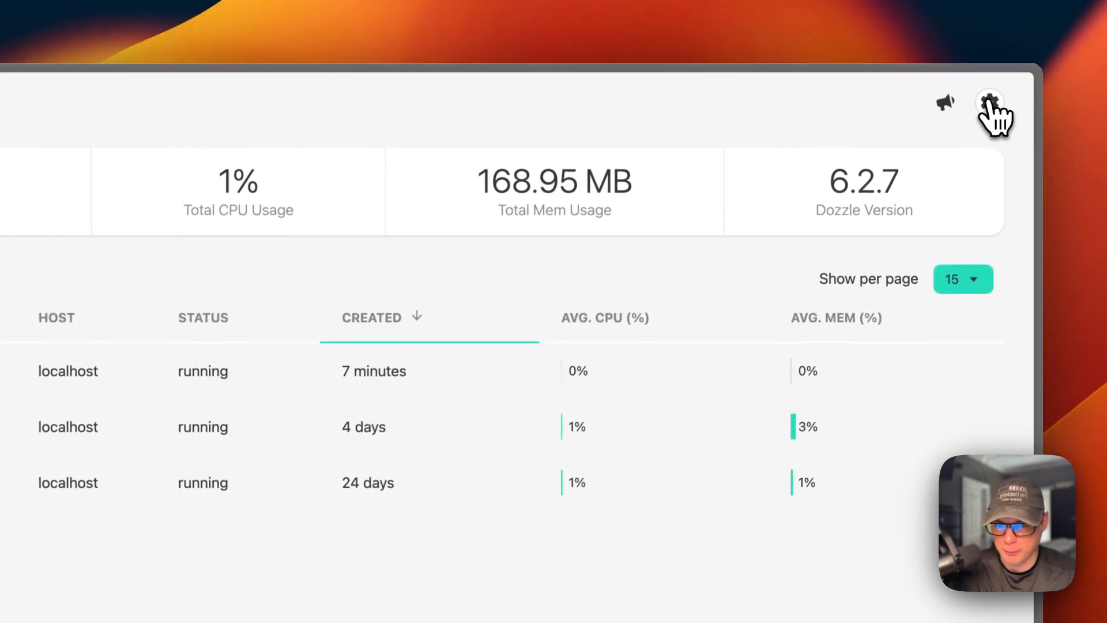
pyautogui.click(992, 94)
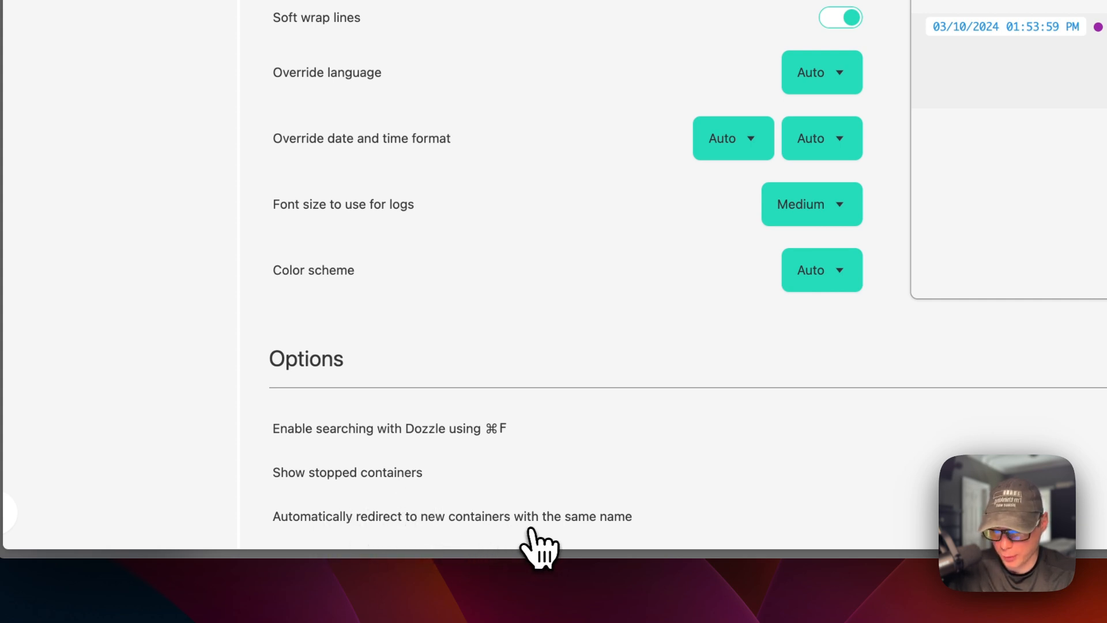
pyautogui.click(140, 38)
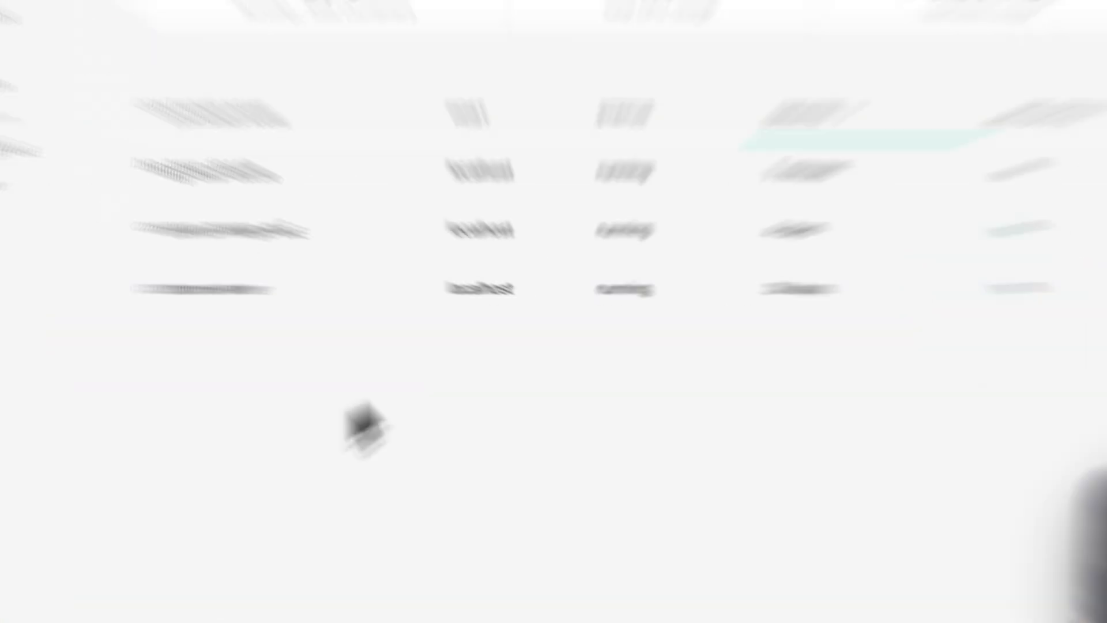